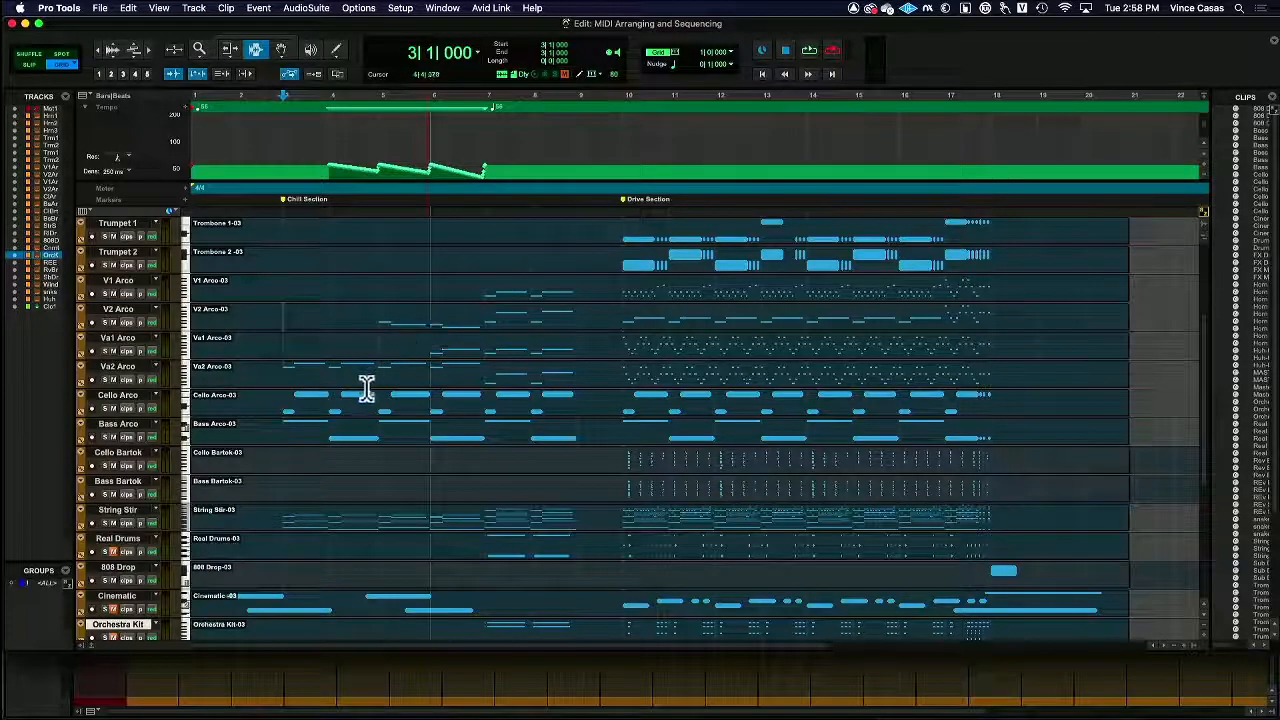
pyautogui.moveTo(303, 343); pyautogui.dragTo(563, 357)
pyautogui.click(425, 349)
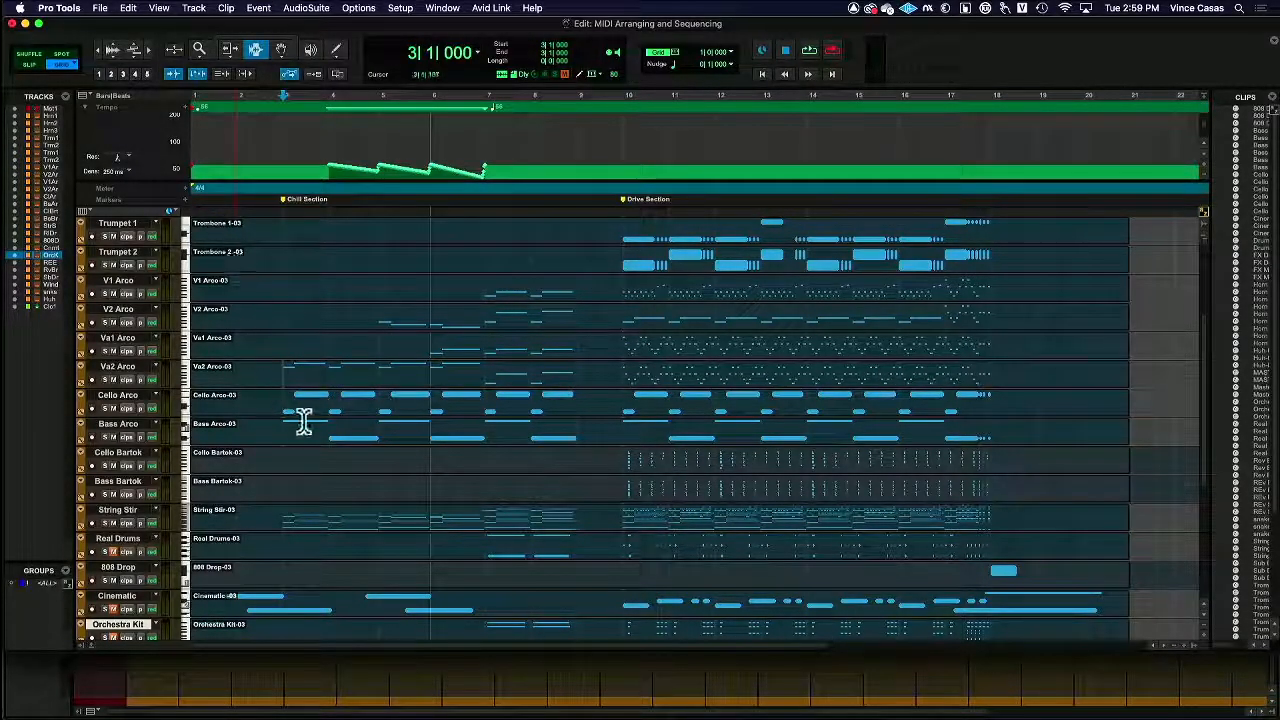
# - Set the height of the String Stir track to jumbo
pyautogui.scroll(-2, 305, 418)
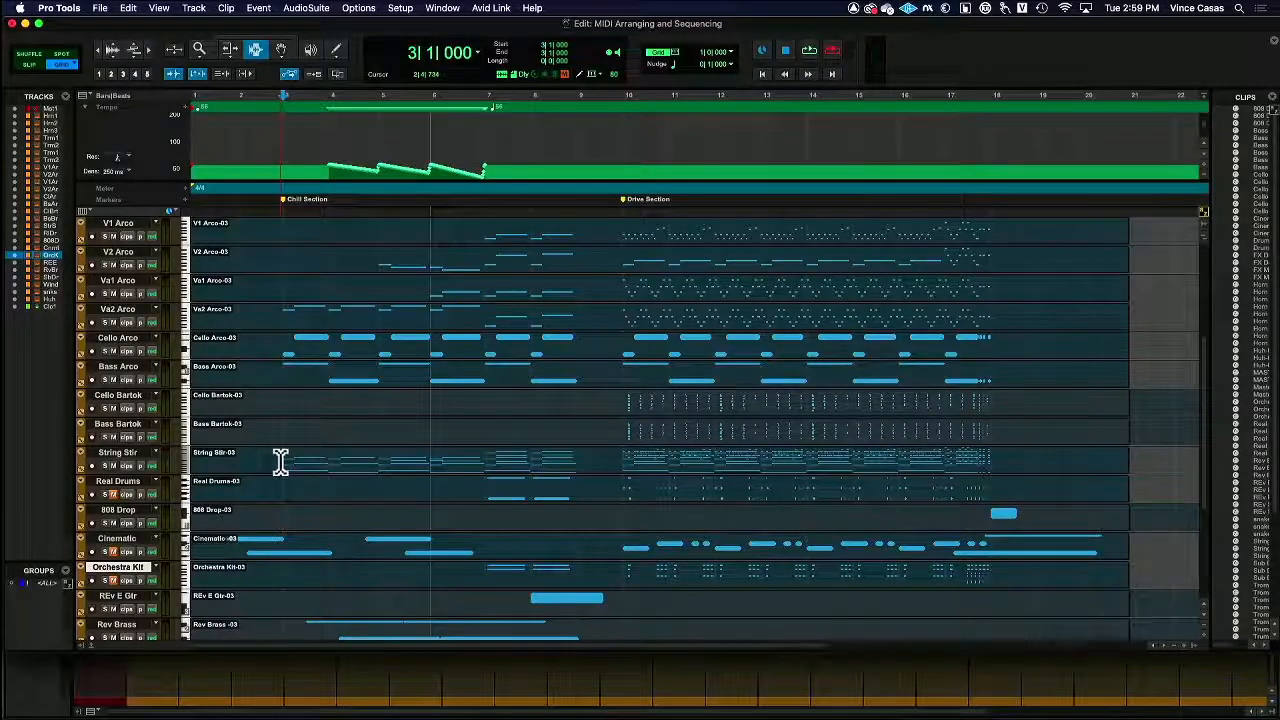
pyautogui.click(187, 458)
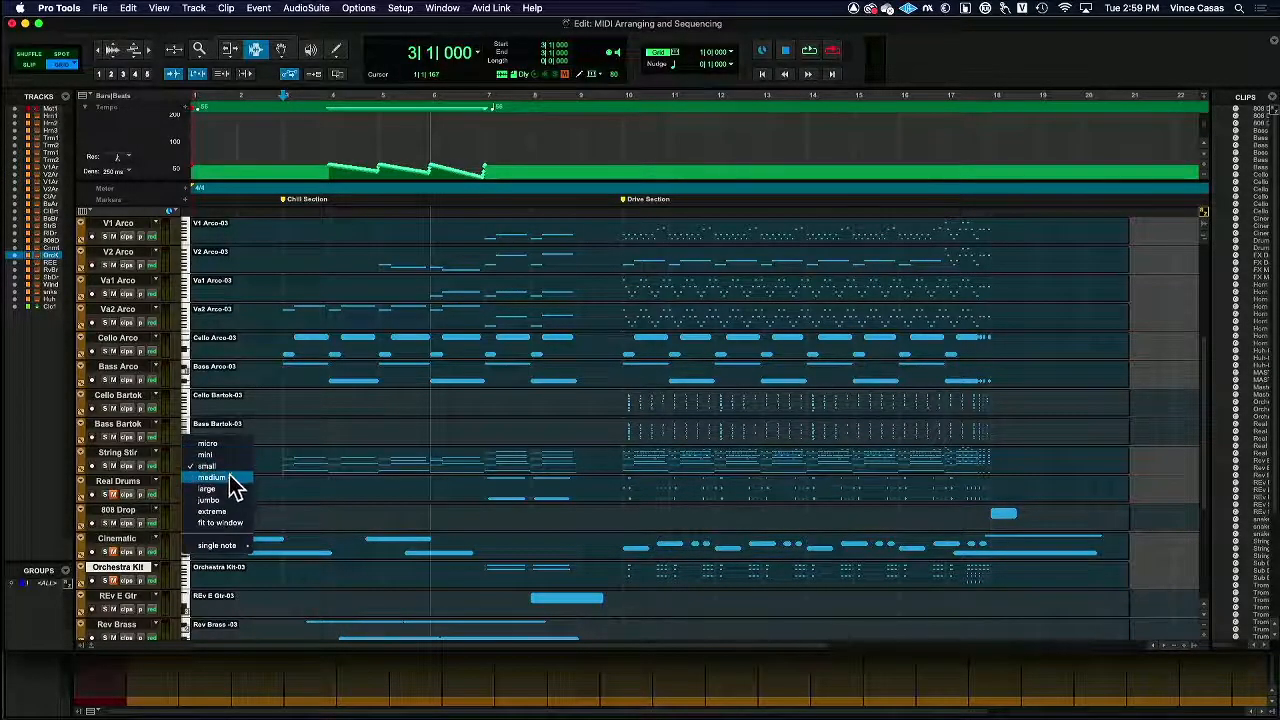
pyautogui.click(233, 478)
pyautogui.click(185, 490)
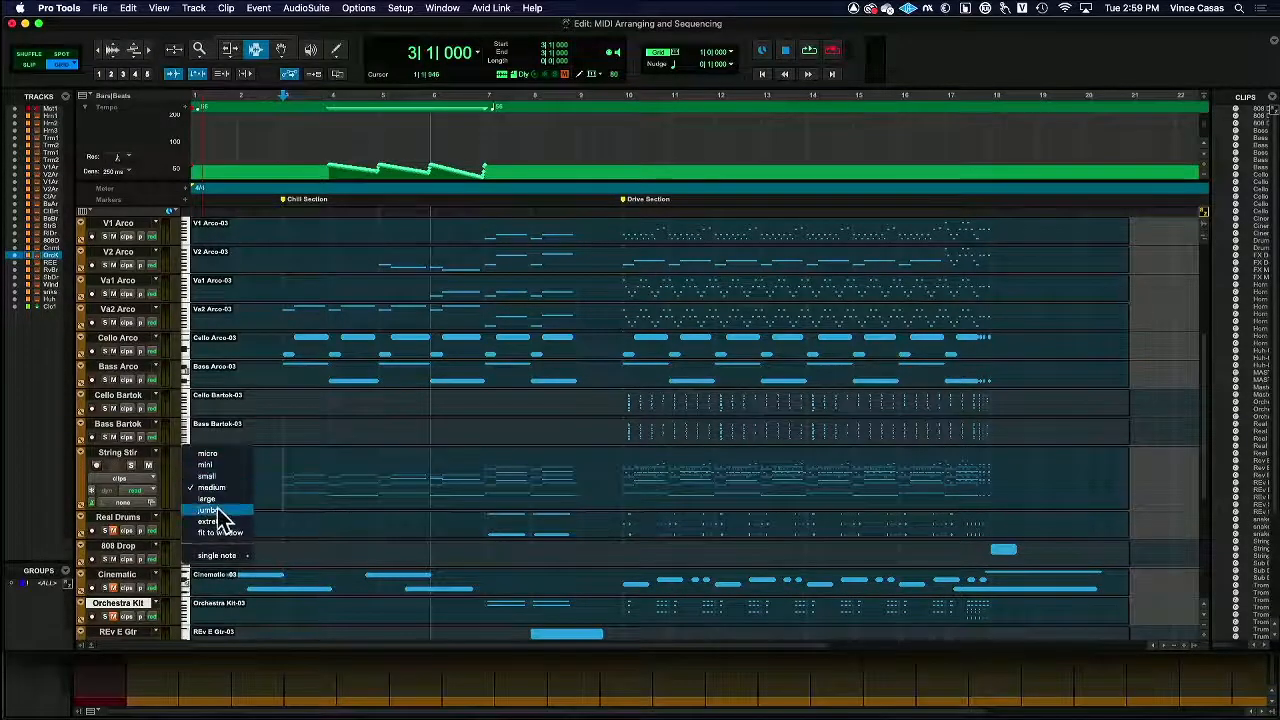
pyautogui.click(216, 511)
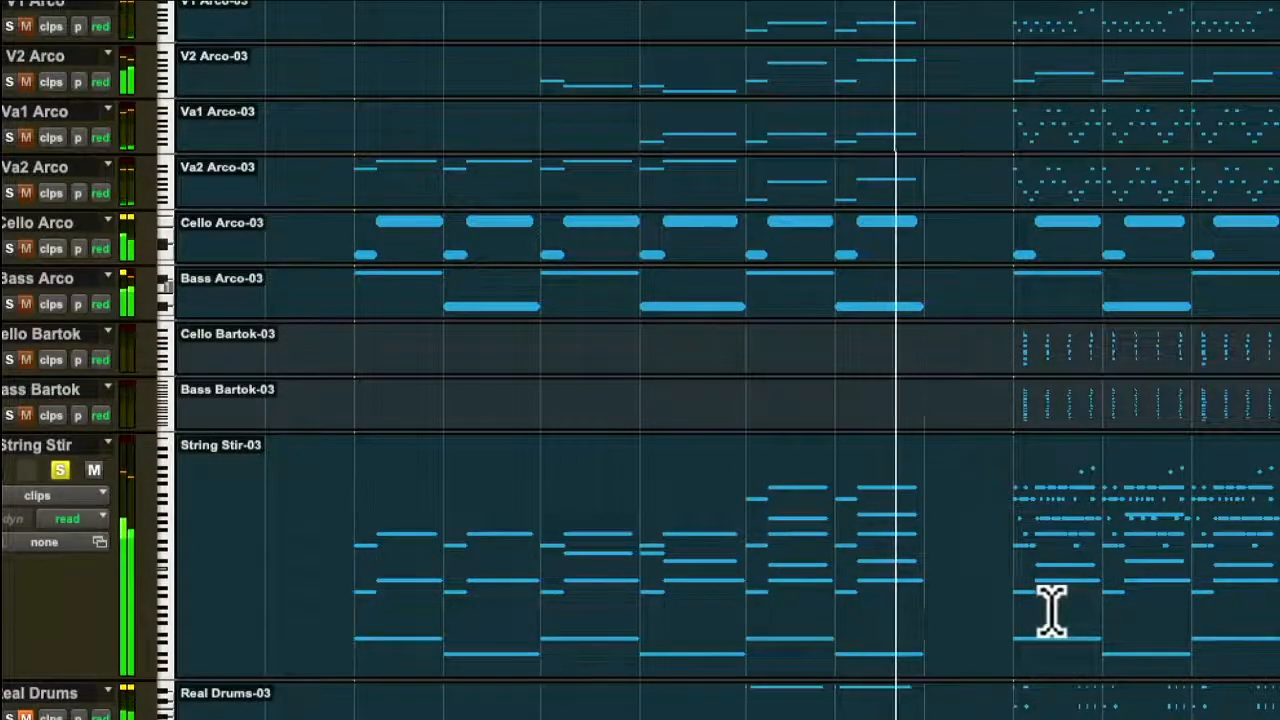
# - Stop playback of the soloed String Stir part and select the String Stir track
pyautogui.press('space')
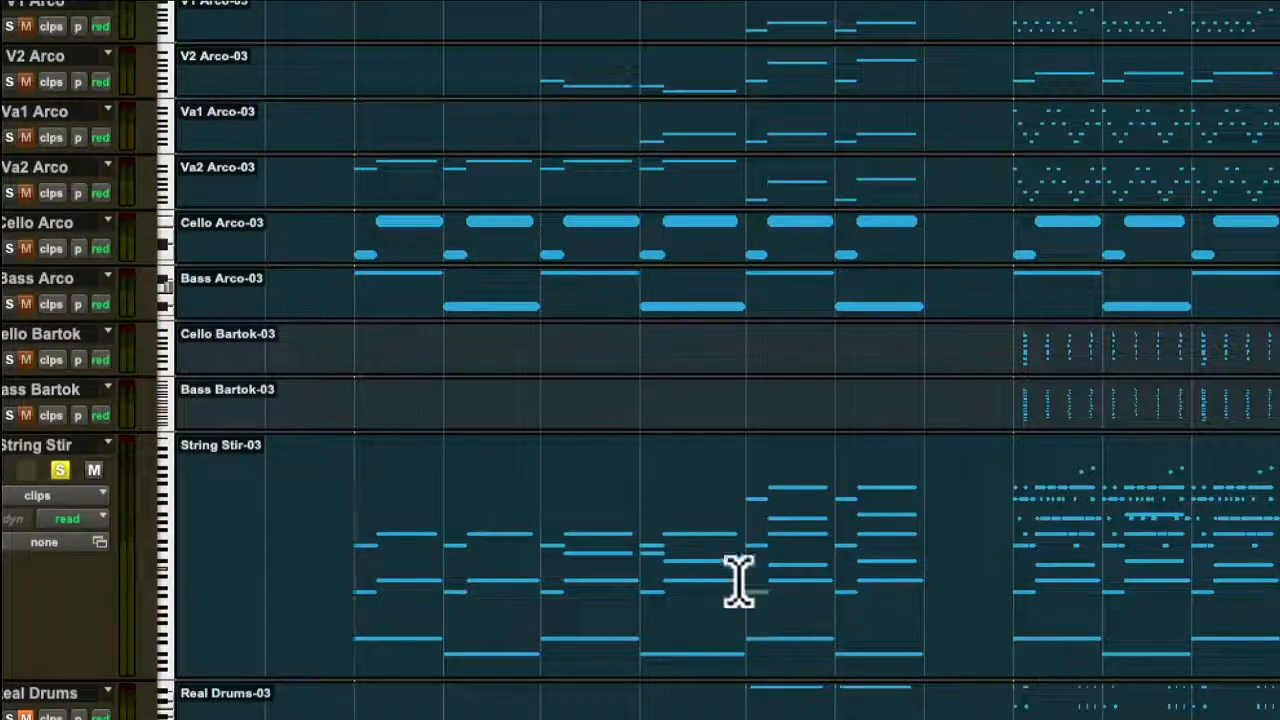
pyautogui.hscroll(1, 686, 553)
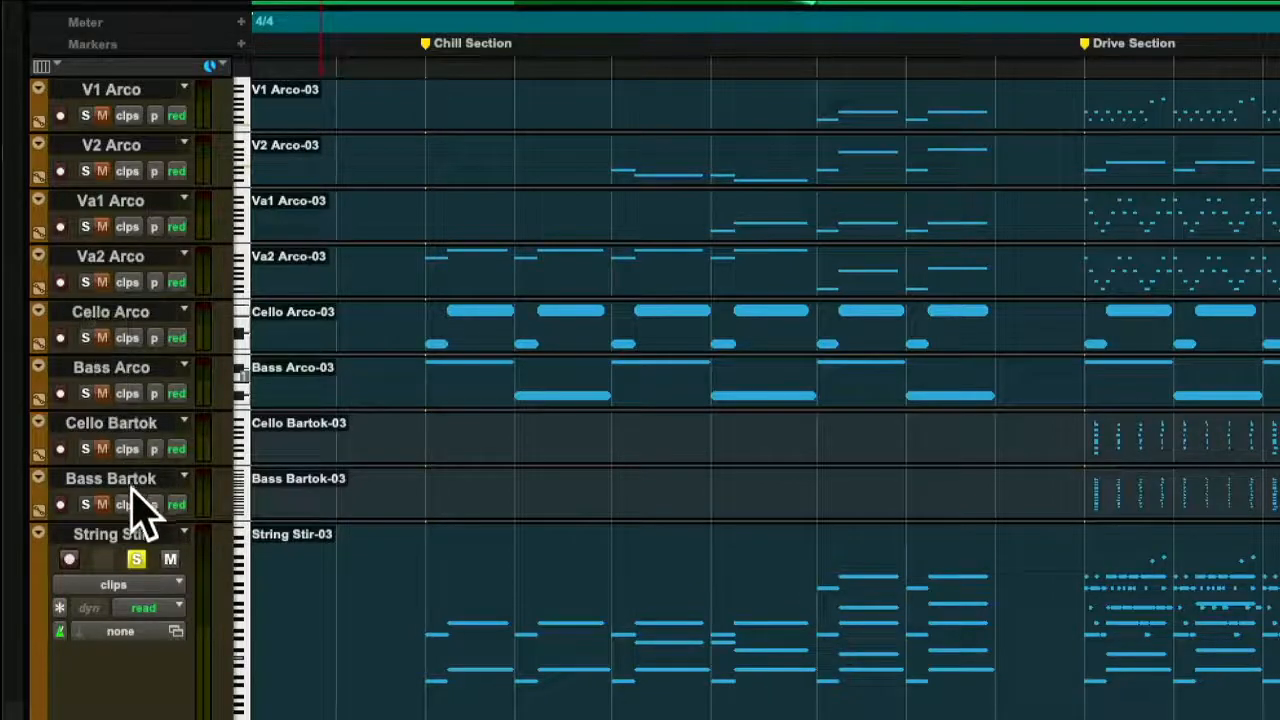
pyautogui.click(146, 542)
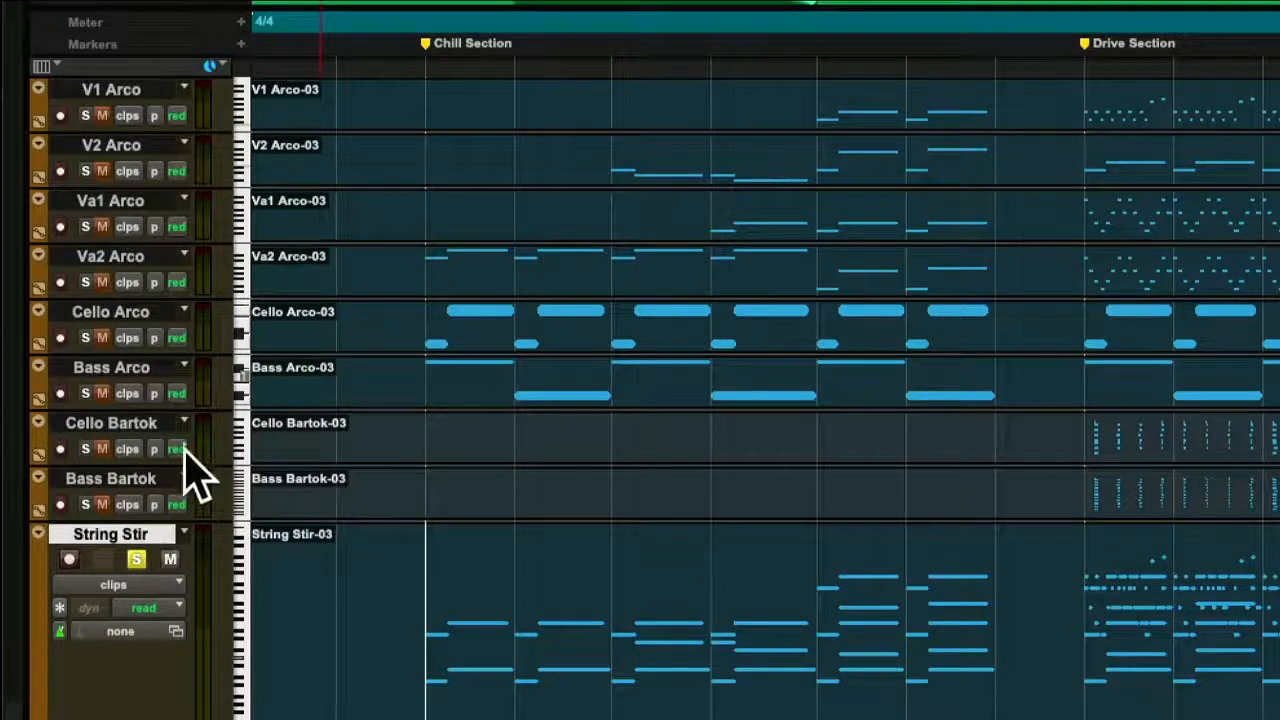
# - Set the Va2 Arco track height to medium and solo the track
pyautogui.click(158, 260)
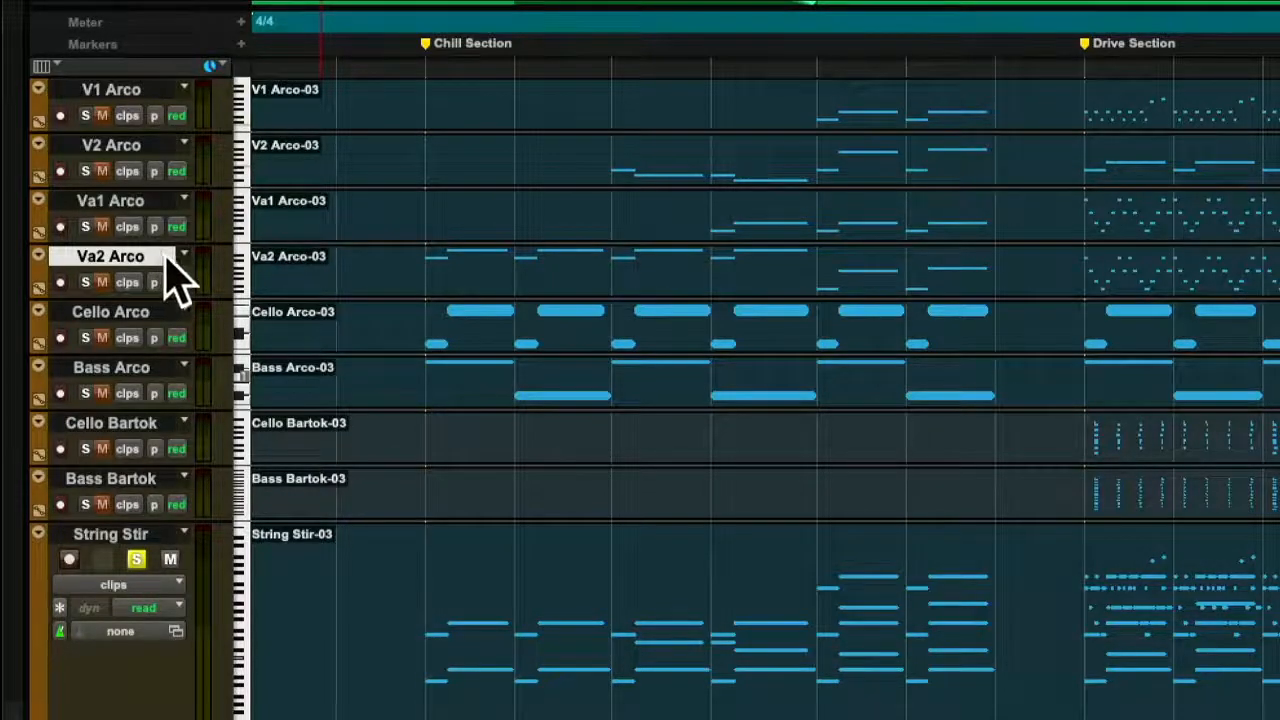
pyautogui.click(252, 282)
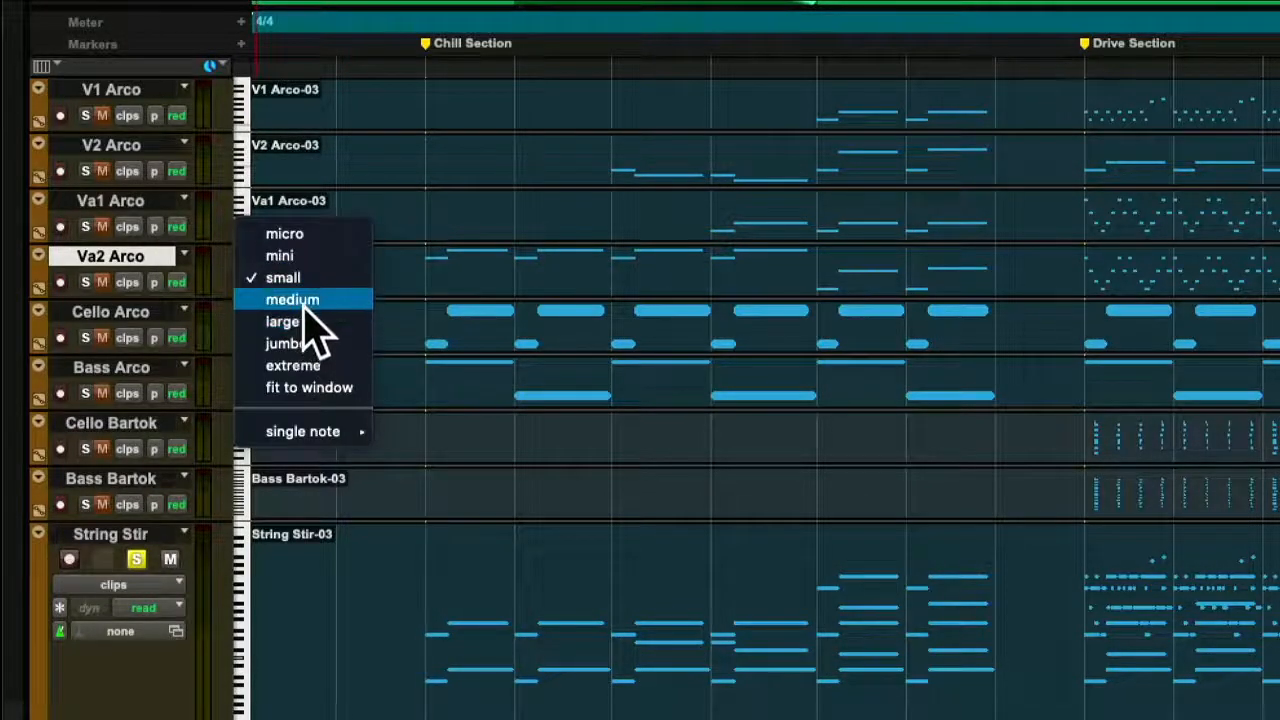
pyautogui.click(300, 300)
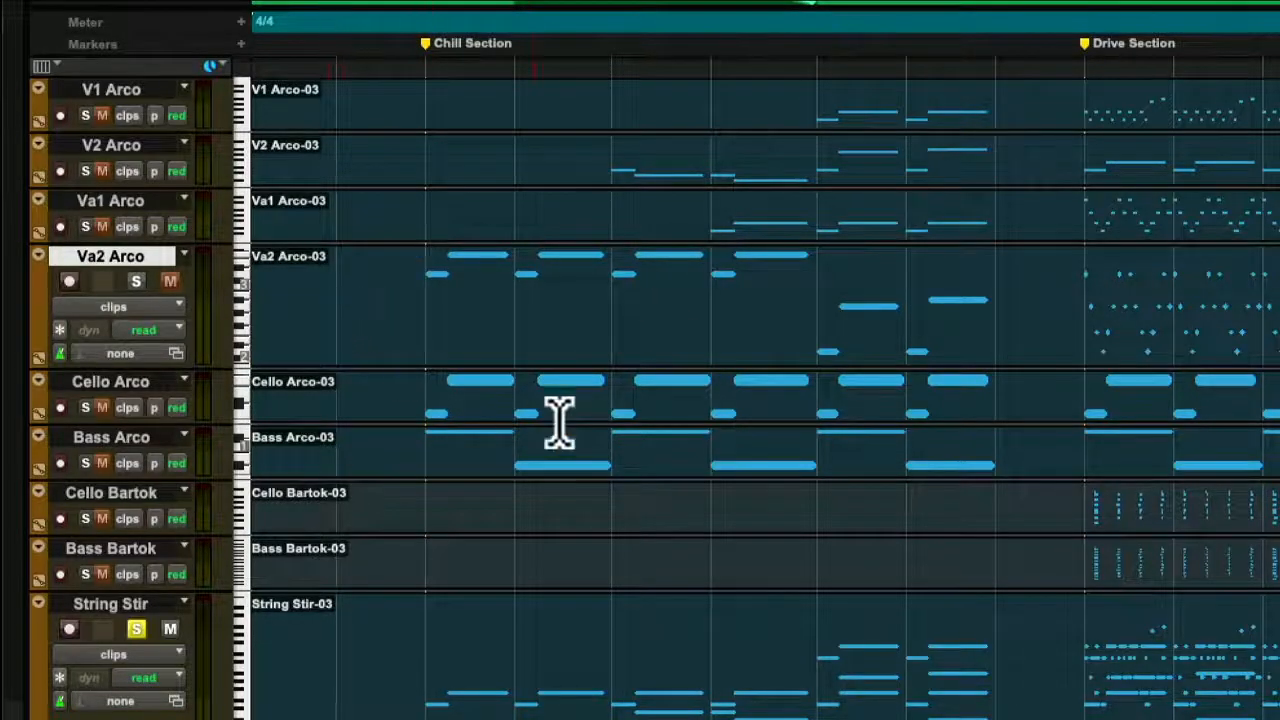
pyautogui.click(137, 281)
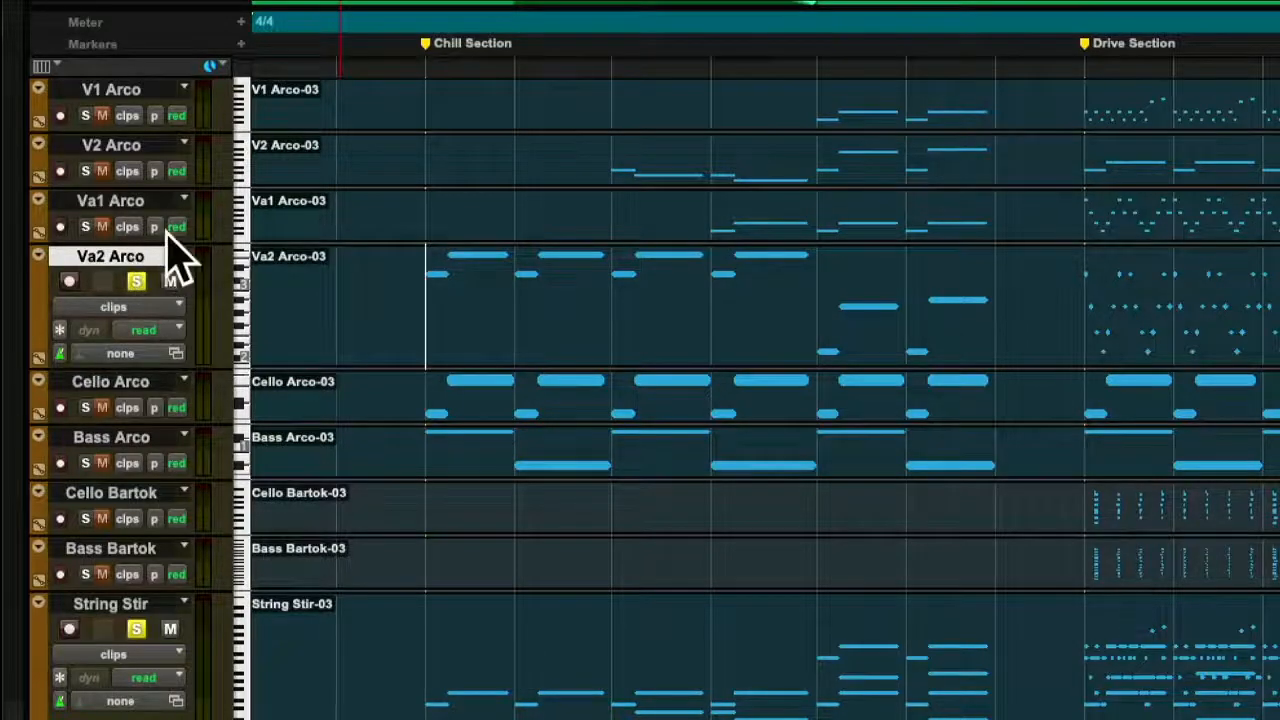
# - Set the Cello Arco track height to medium, solo it, and place the edit cursor at the start of the Chill Section on Va2 Arco
pyautogui.click(240, 404)
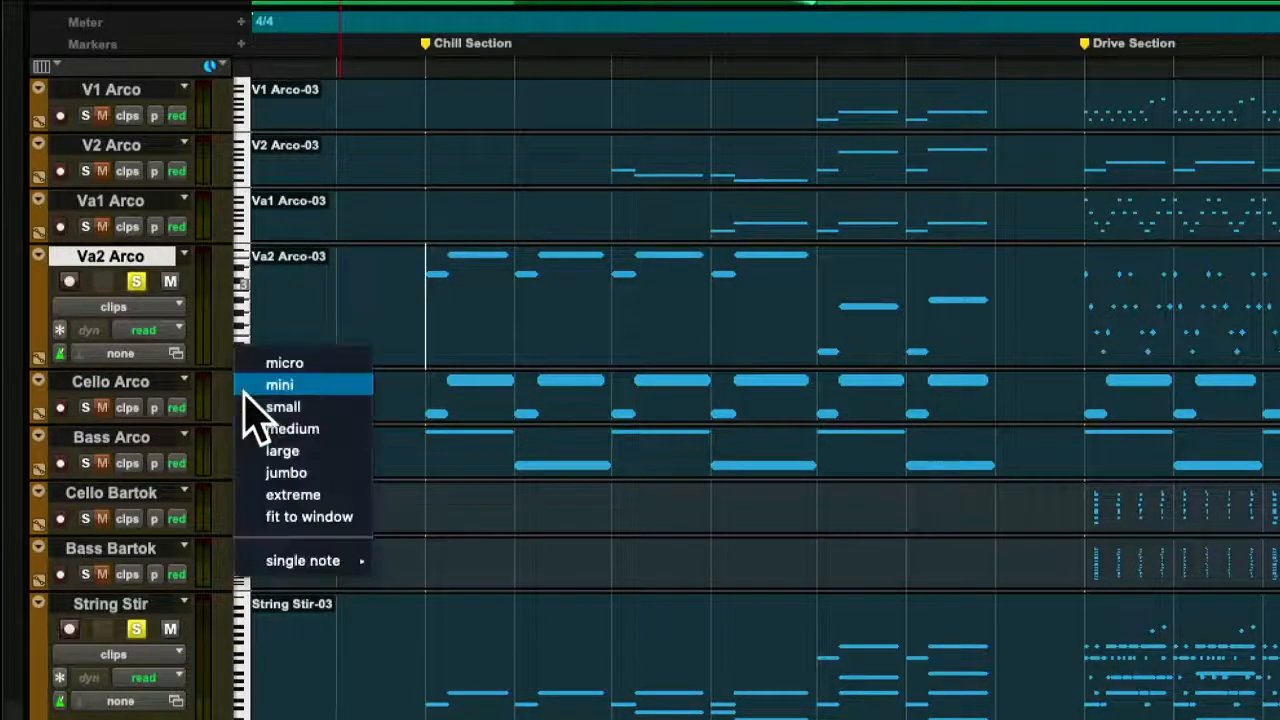
pyautogui.click(272, 430)
pyautogui.click(136, 406)
pyautogui.click(412, 468)
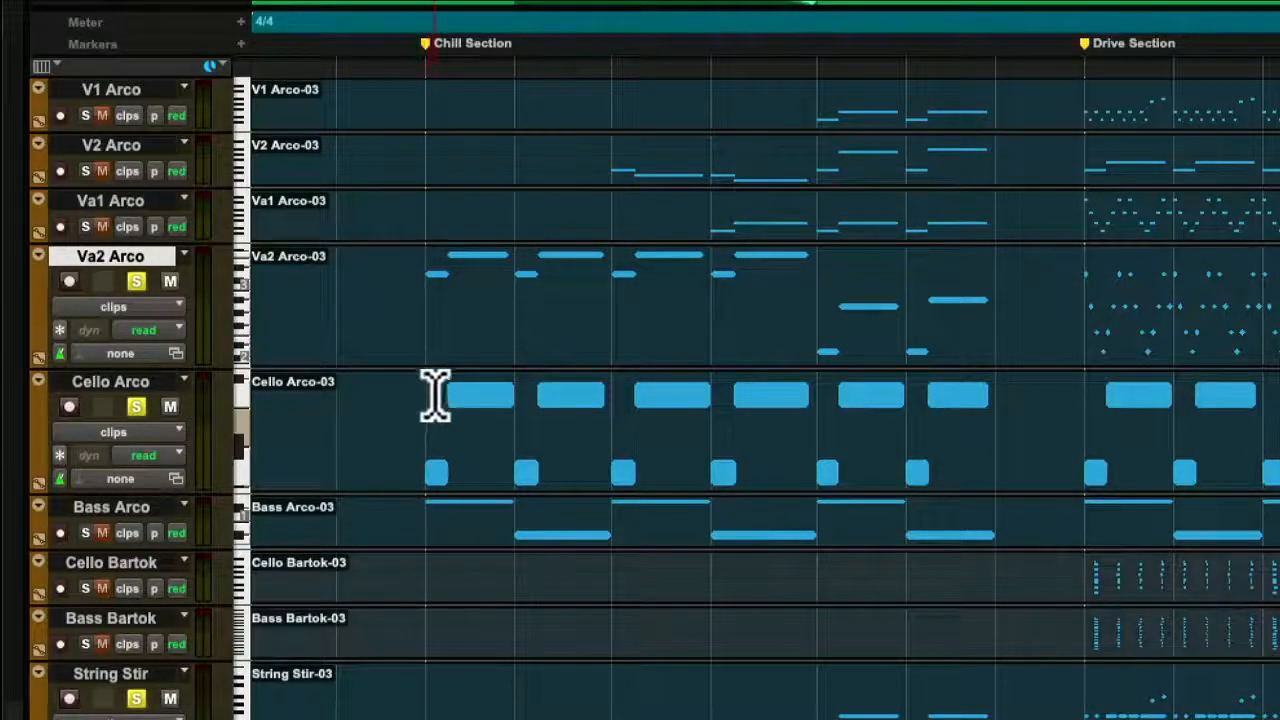
pyautogui.click(430, 330)
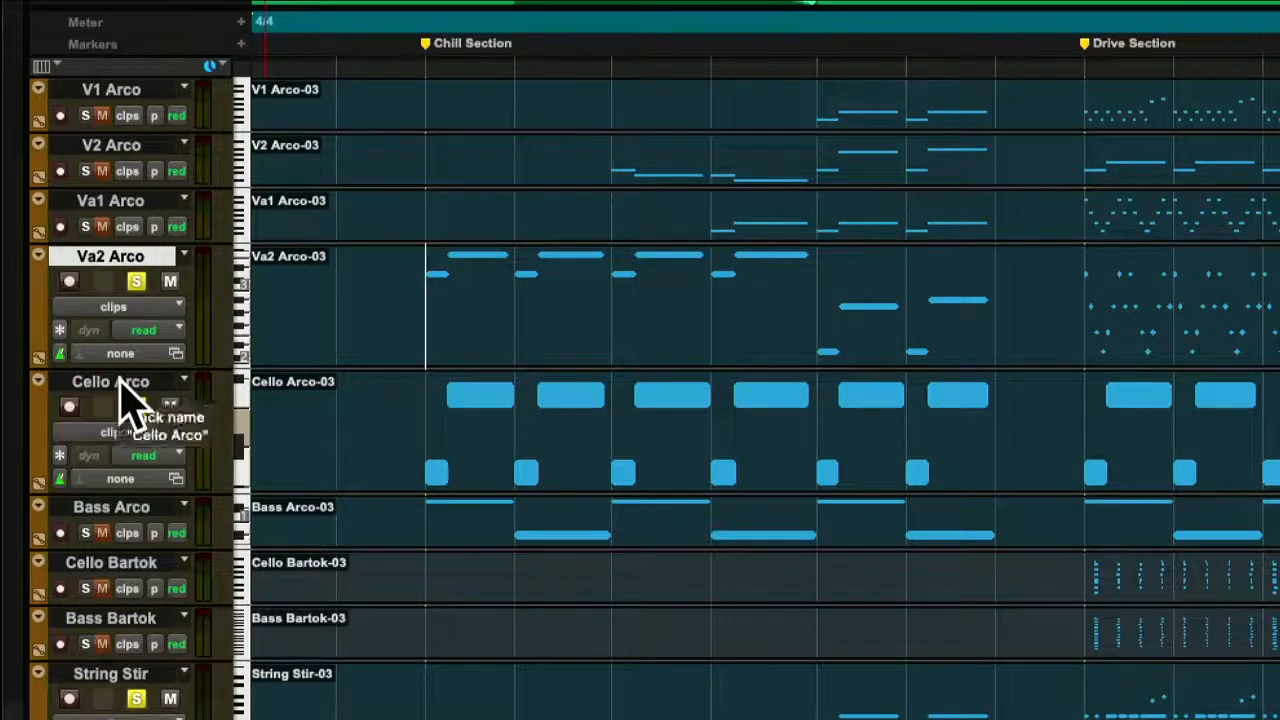
# - Select the Va2 Arco and Cello Arco tracks together in the Mix window, then return to the Edit window
pyautogui.hotkey('ctrl', '=')
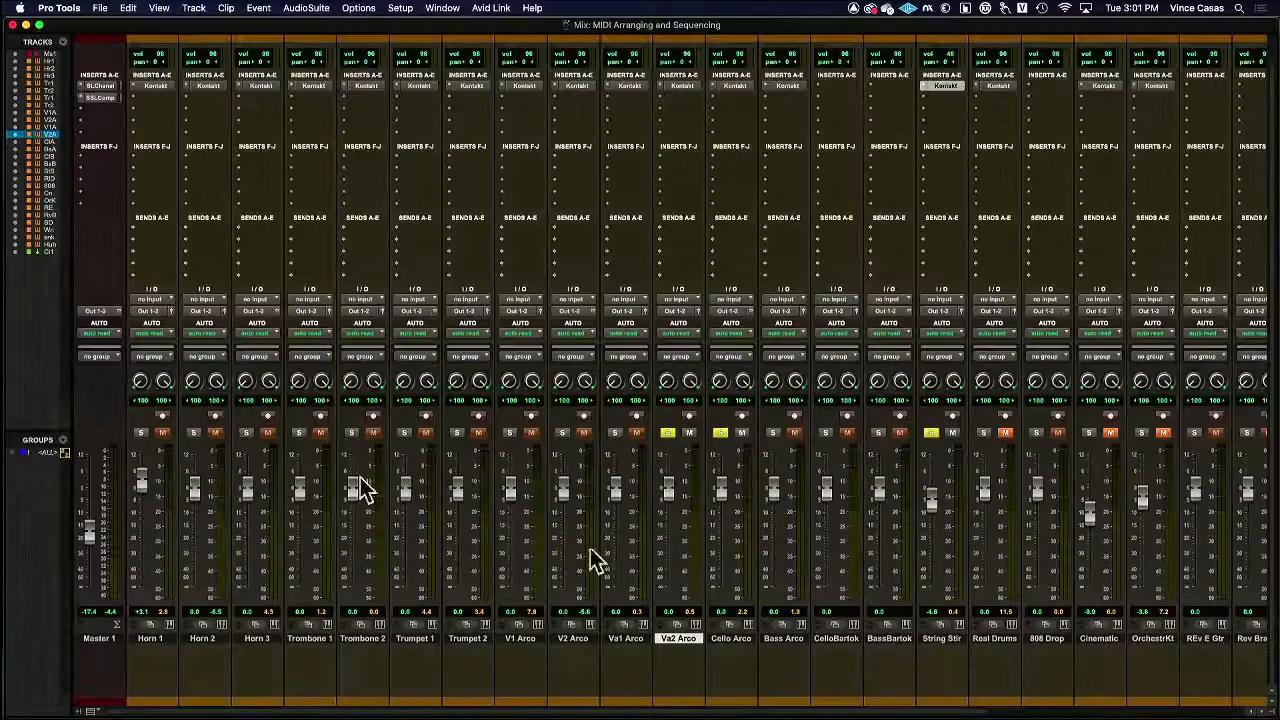
pyautogui.keyDown('shift'); pyautogui.click(730, 640); pyautogui.keyUp('shift')
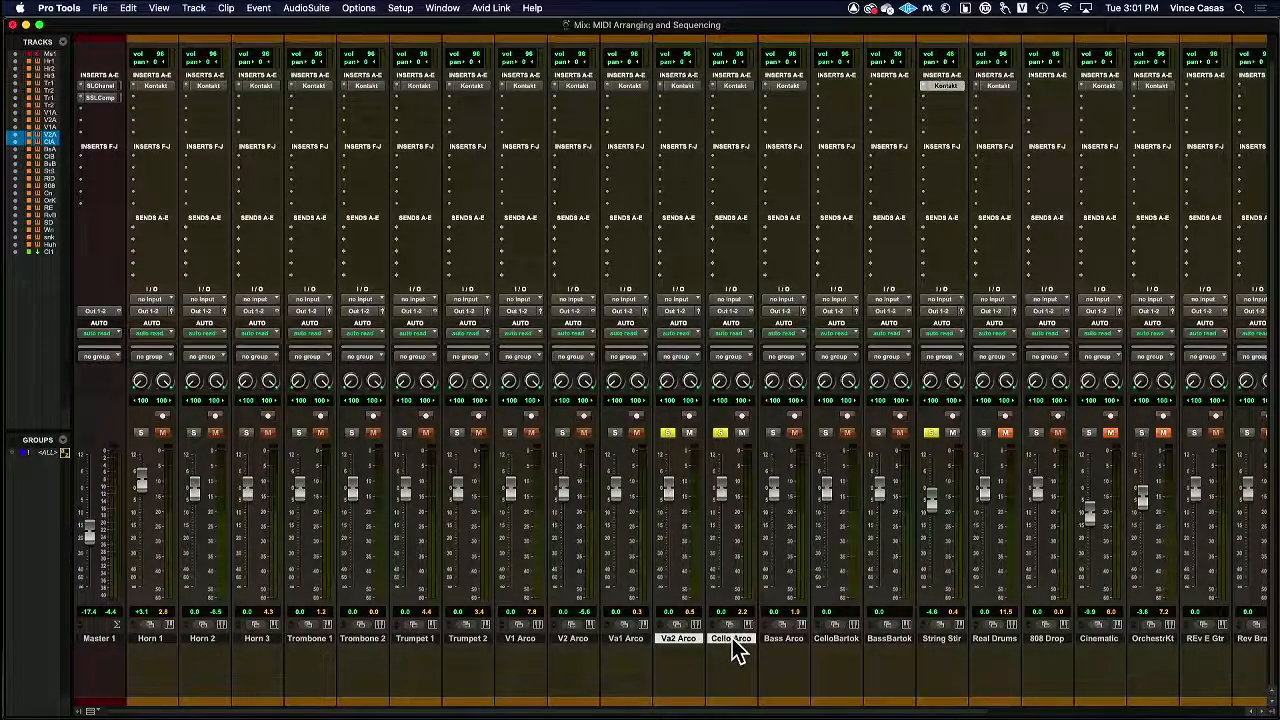
pyautogui.hotkey('ctrl', '=')
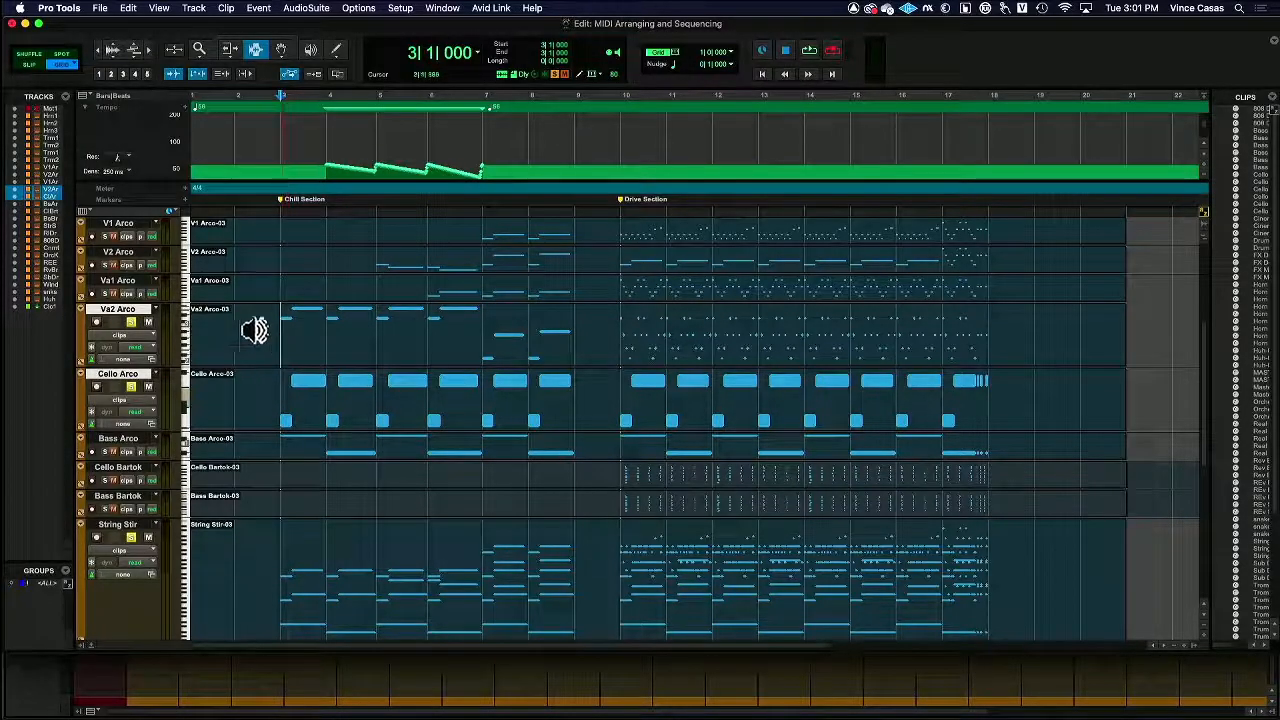
# - Play the soloed Va2 Arco, Cello Arco and String Stir parts from bar 3 of the Chill Section and stop playback
pyautogui.click(135, 49)
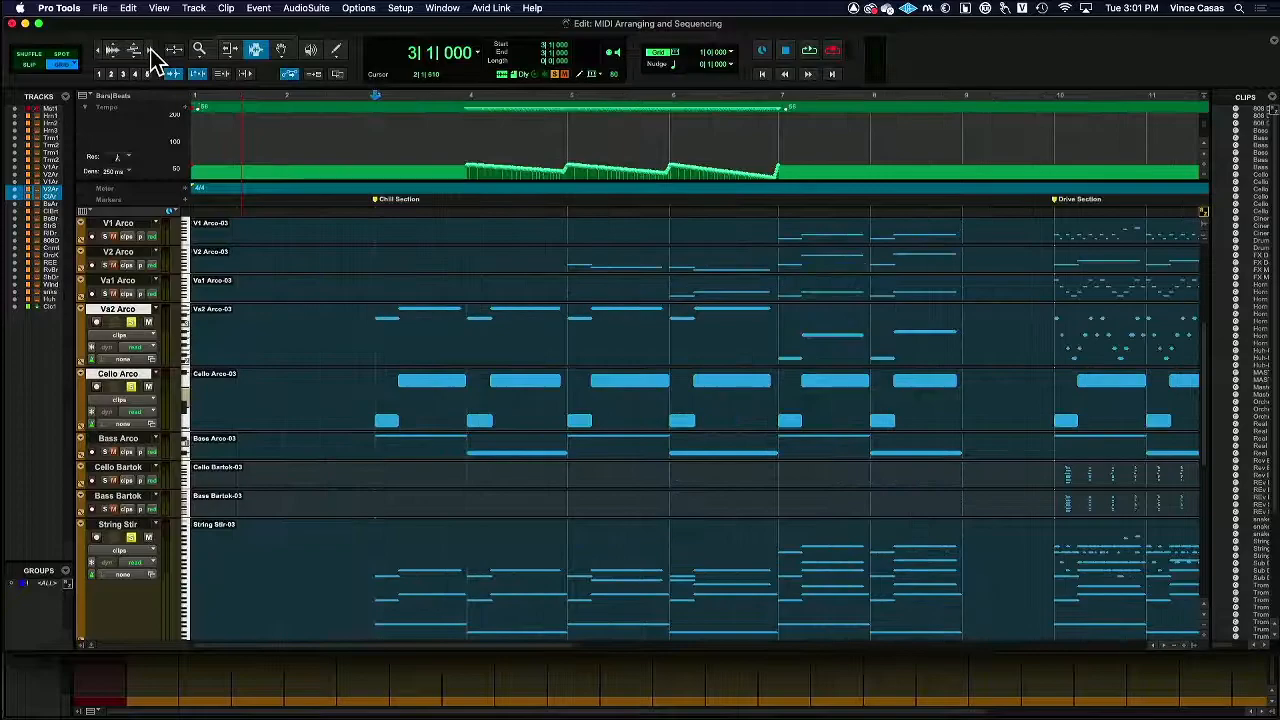
pyautogui.click(135, 49)
pyautogui.click(110, 51)
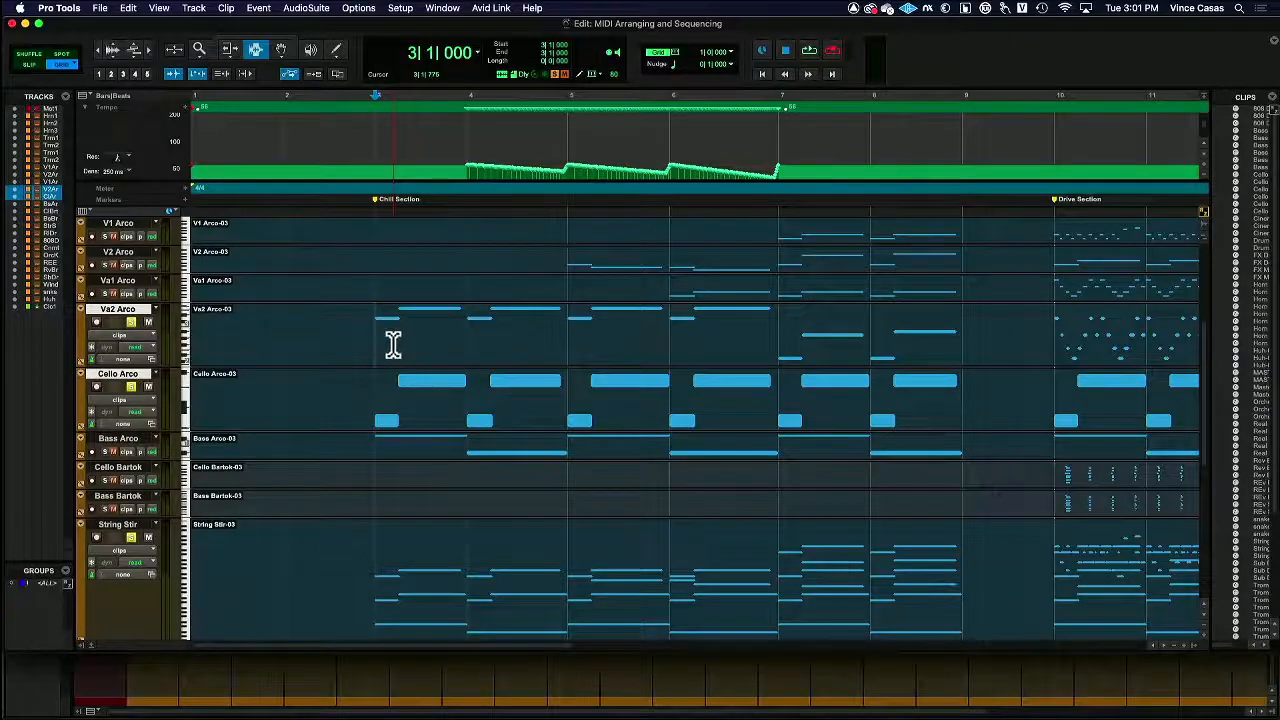
pyautogui.press('space')
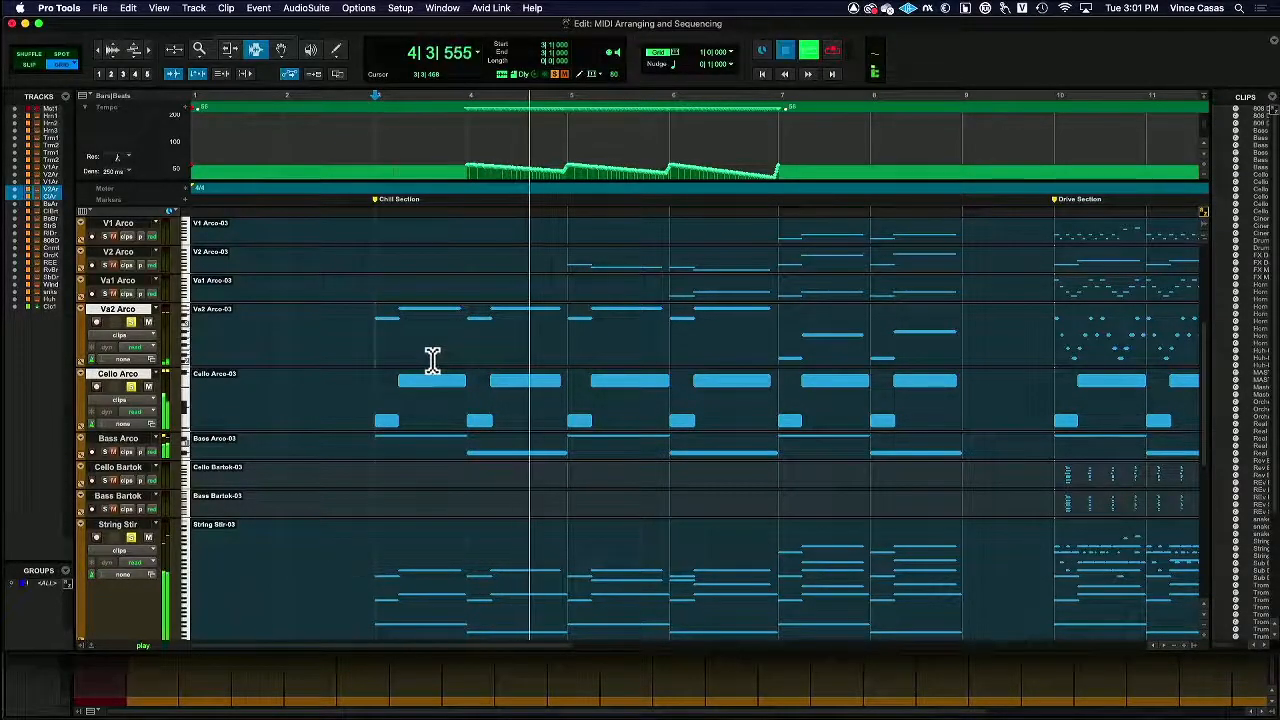
pyautogui.press('space')
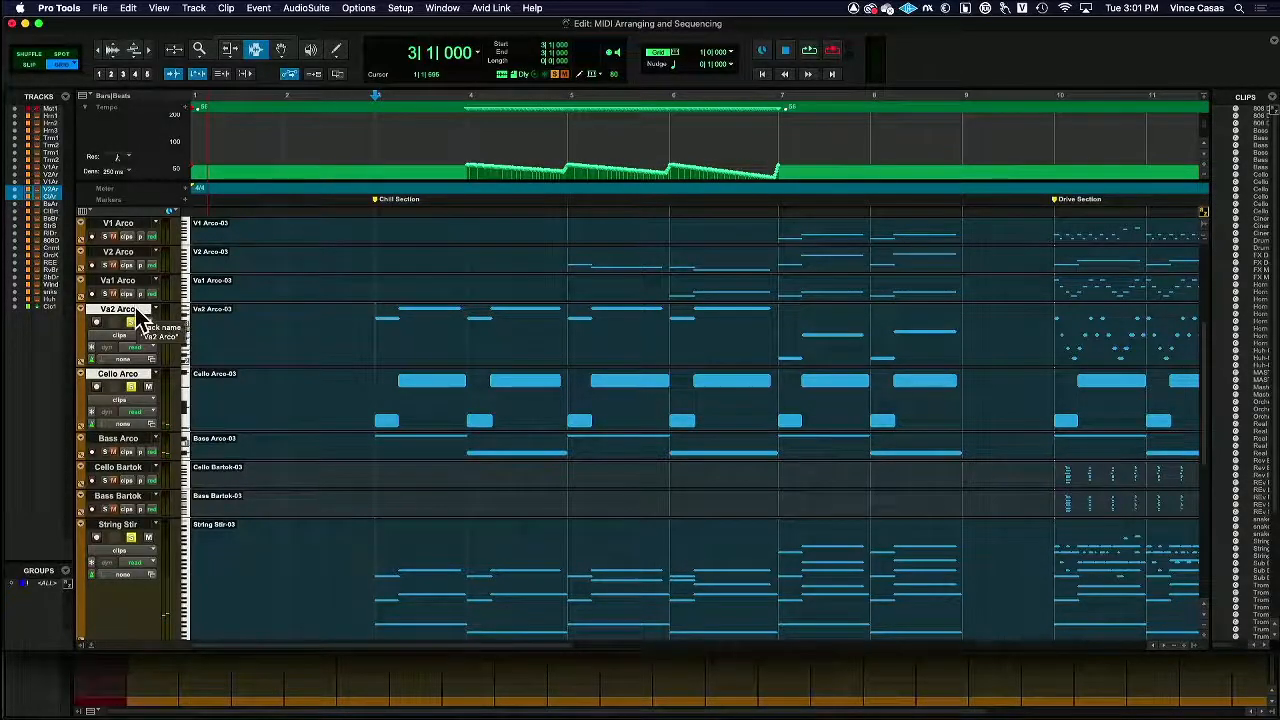
# - Duplicate the six tracks from V1 Arco to Bass Arco once, excluding alternate playlists and automation, inserted after the last selected track
pyautogui.rightClick(143, 317)
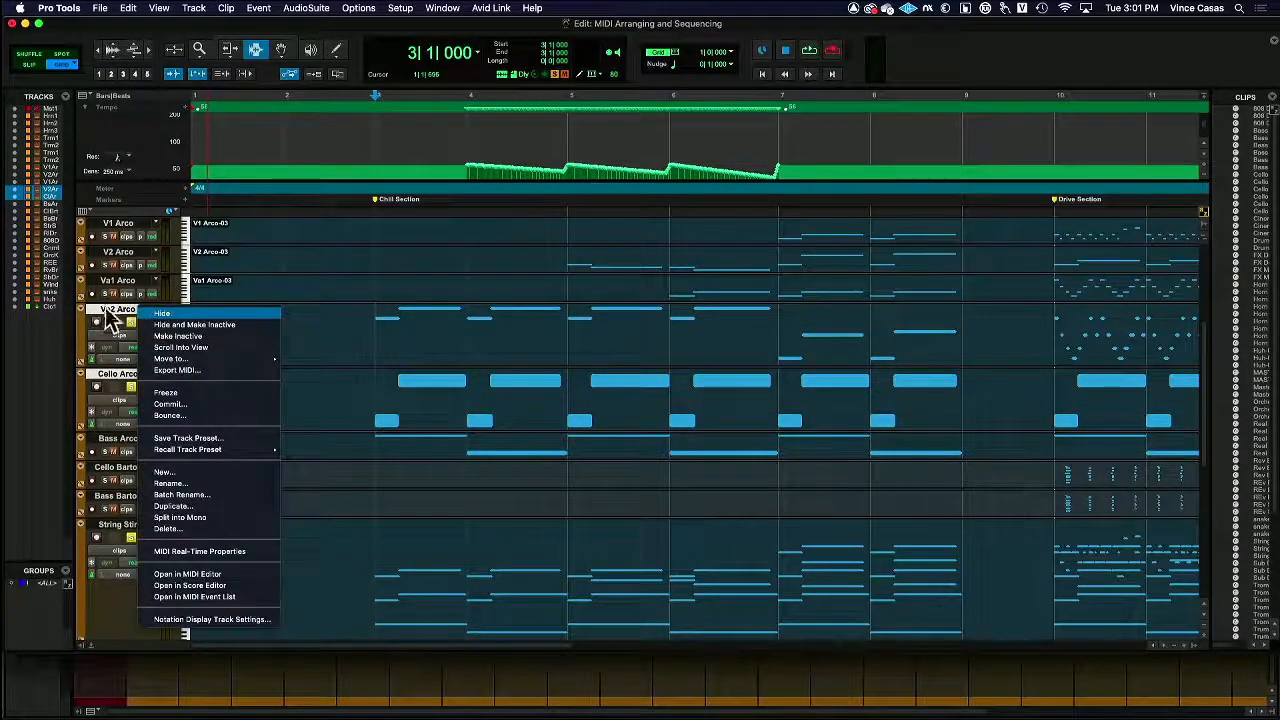
pyautogui.click(105, 308)
pyautogui.click(128, 226)
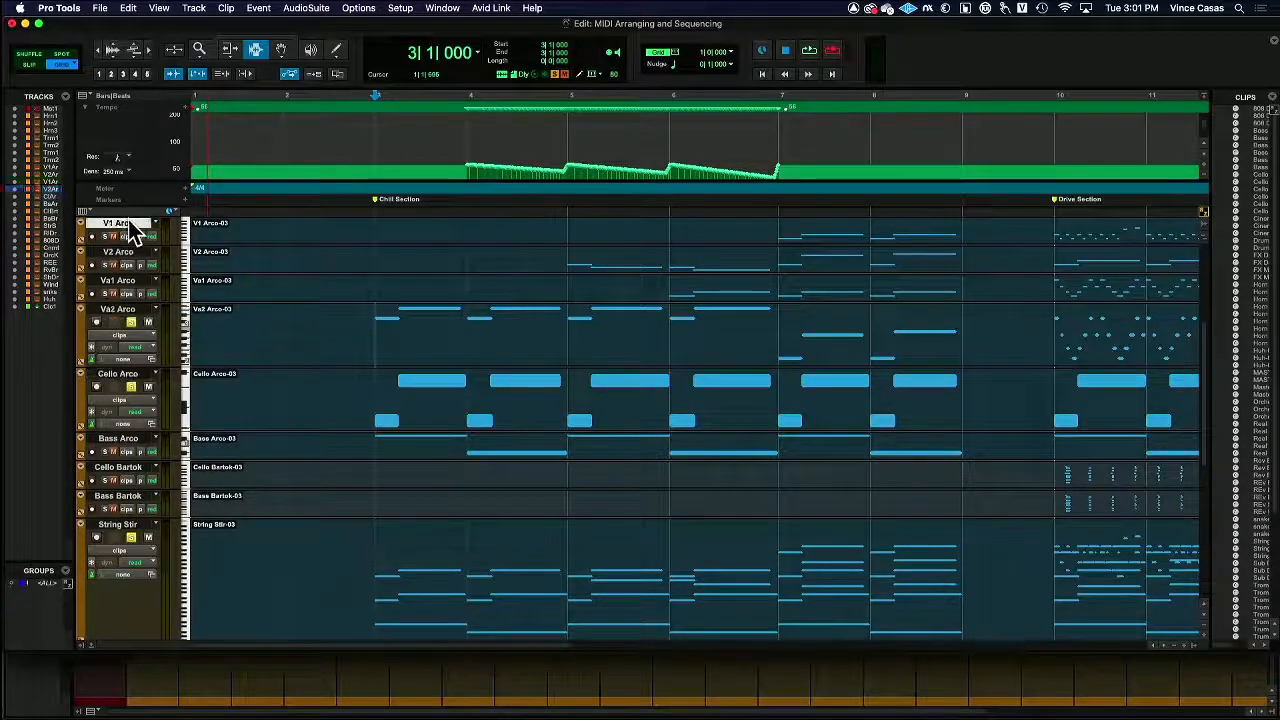
pyautogui.keyDown('shift'); pyautogui.click(128, 444); pyautogui.keyUp('shift')
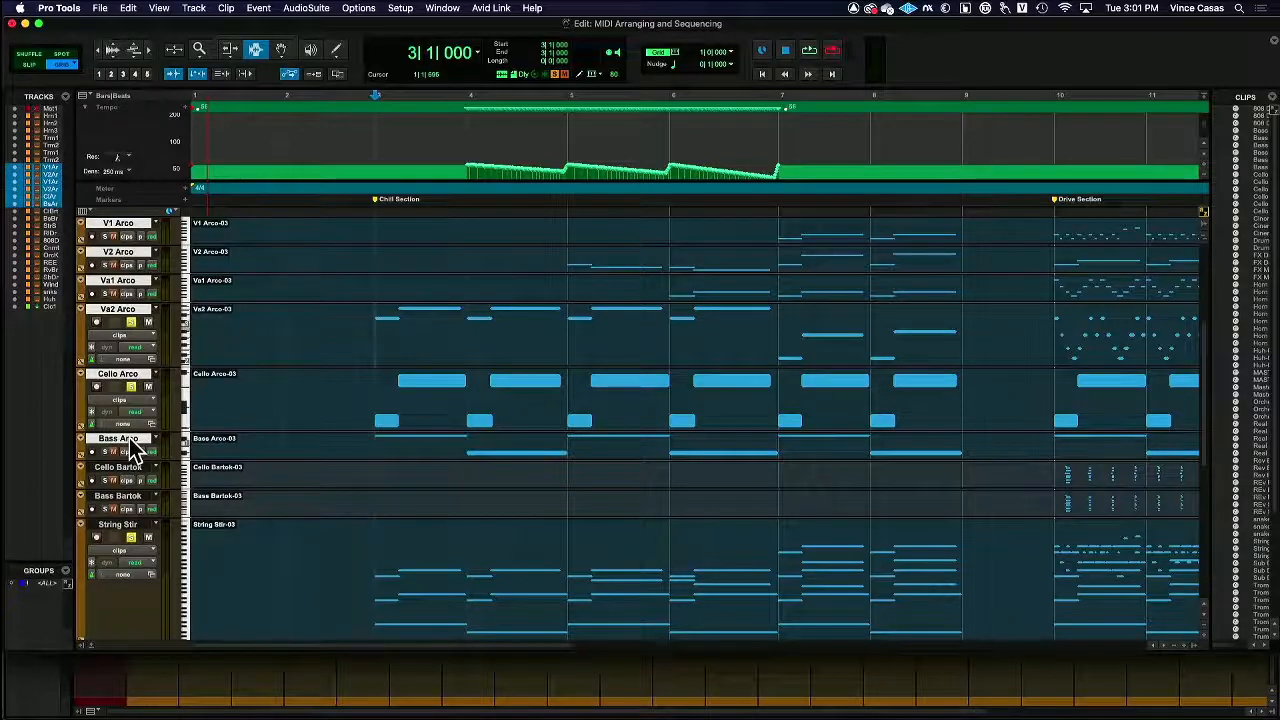
pyautogui.rightClick(129, 440)
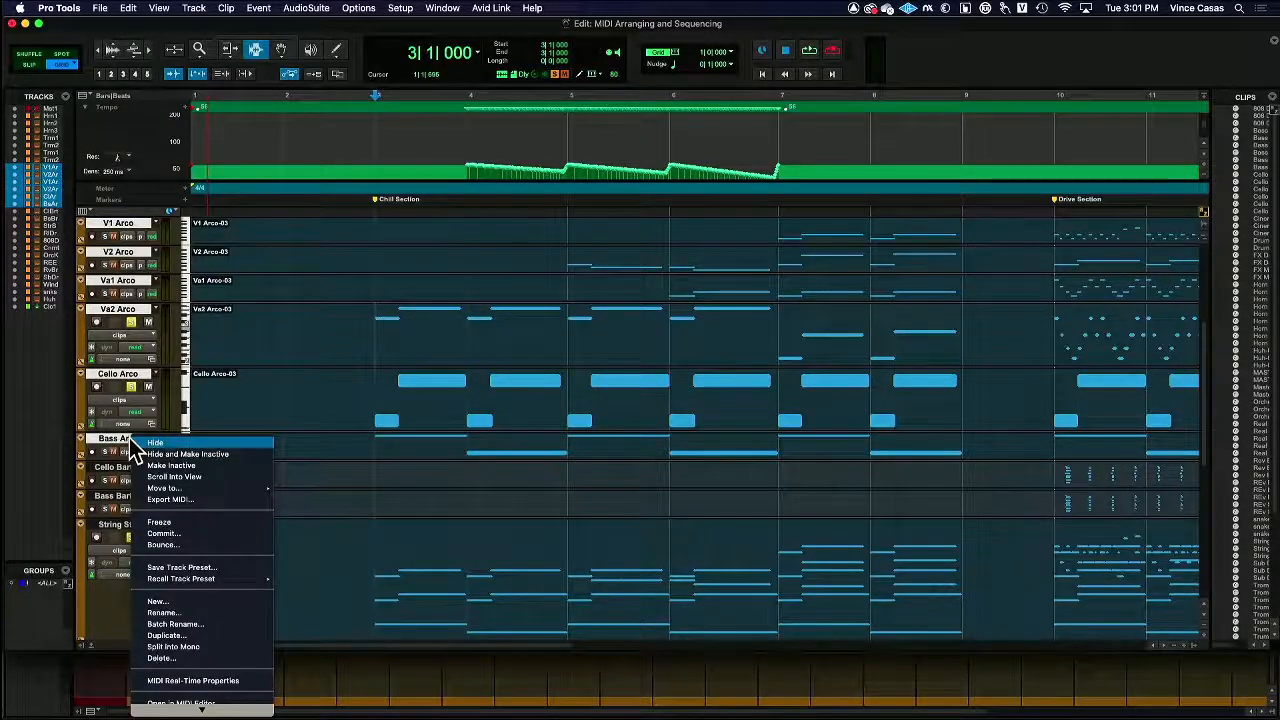
pyautogui.click(186, 636)
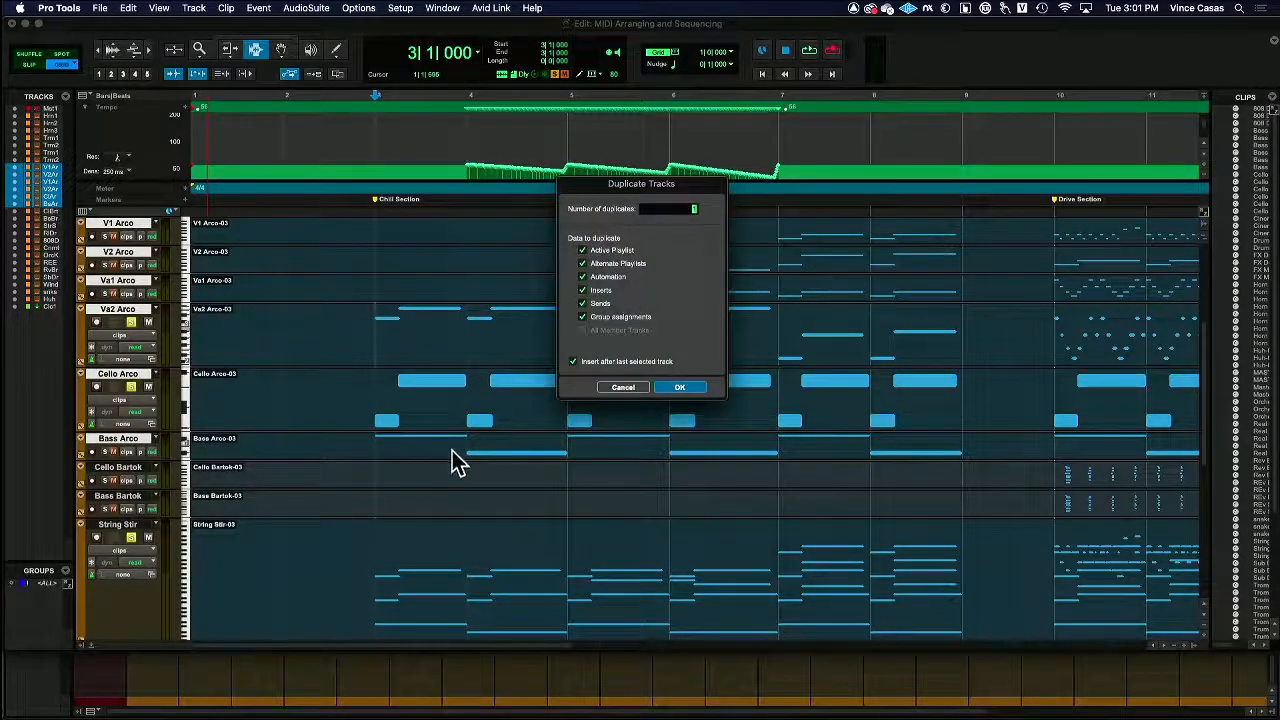
pyautogui.click(583, 263)
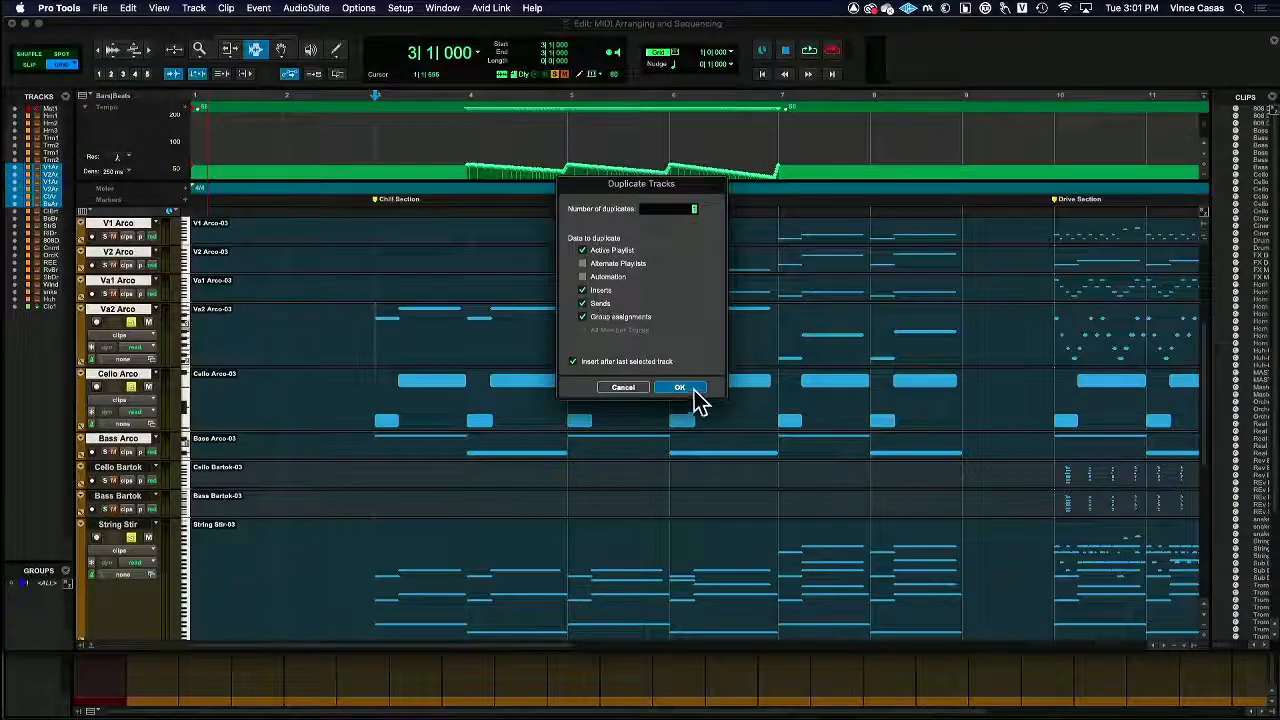
pyautogui.click(680, 388)
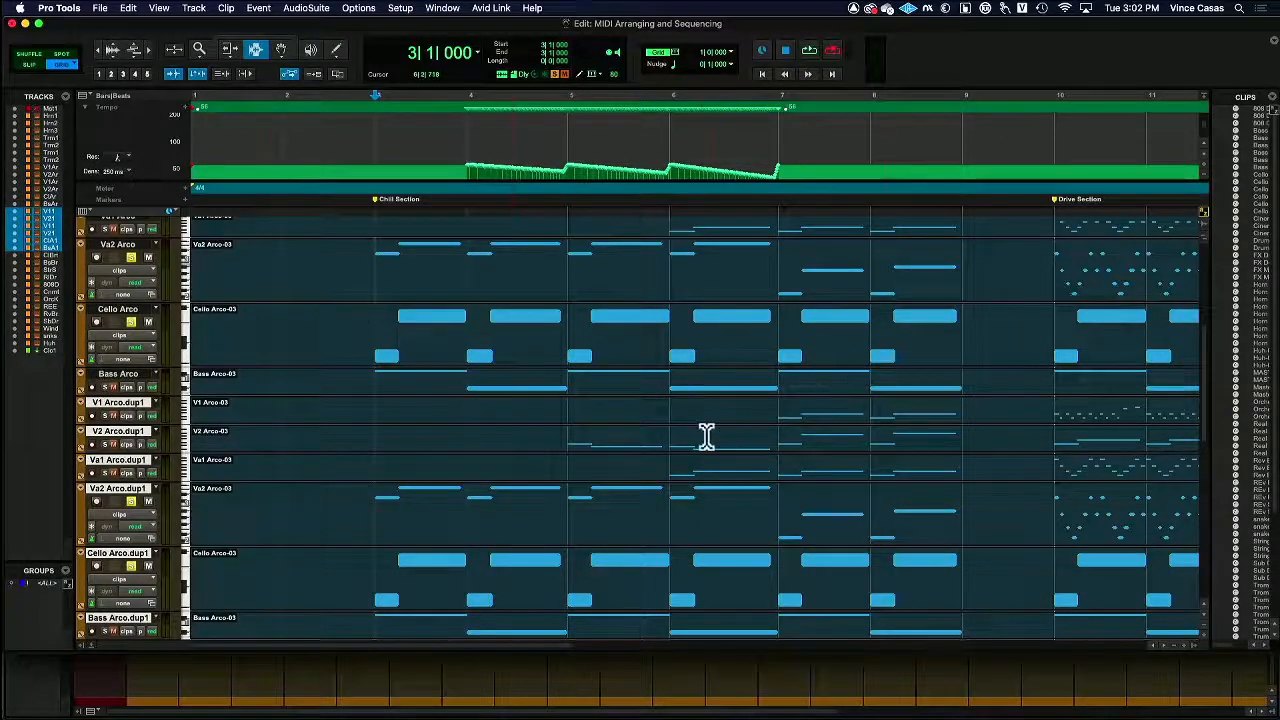
# - Turn off solo on the original Va2 Arco and Cello Arco tracks
pyautogui.hscroll(1, 474, 479)
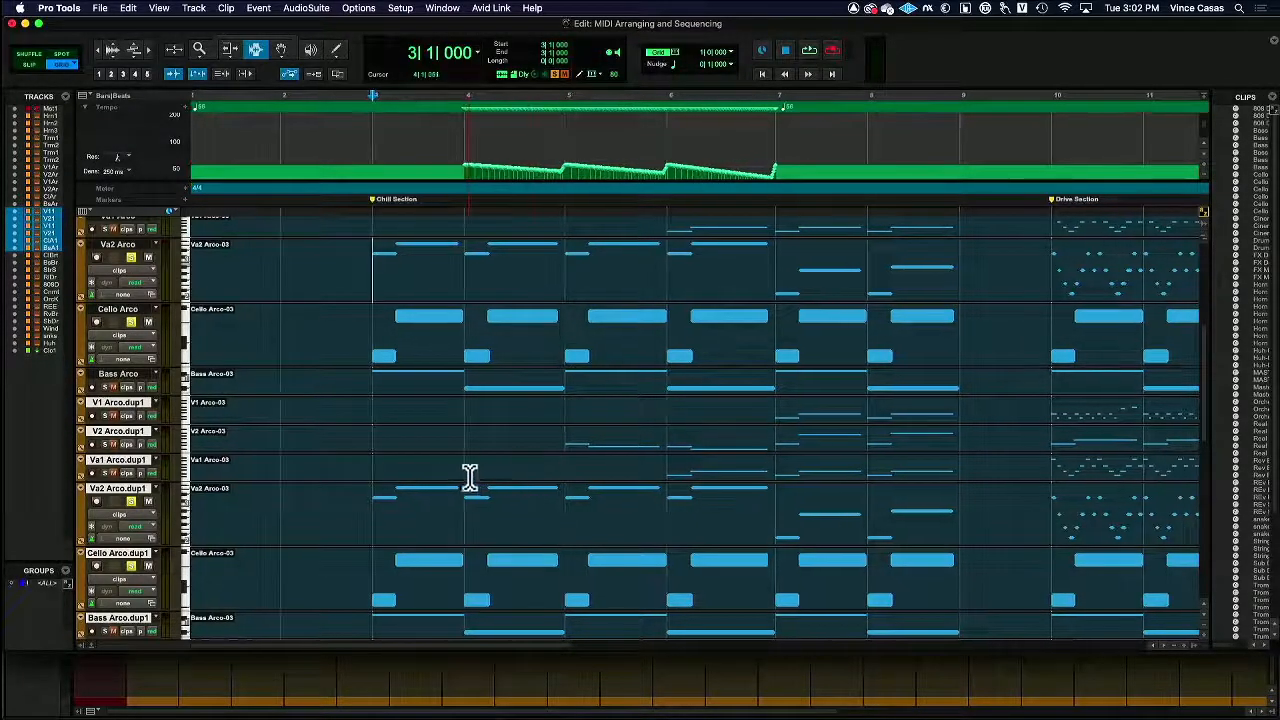
pyautogui.click(130, 257)
pyautogui.click(132, 318)
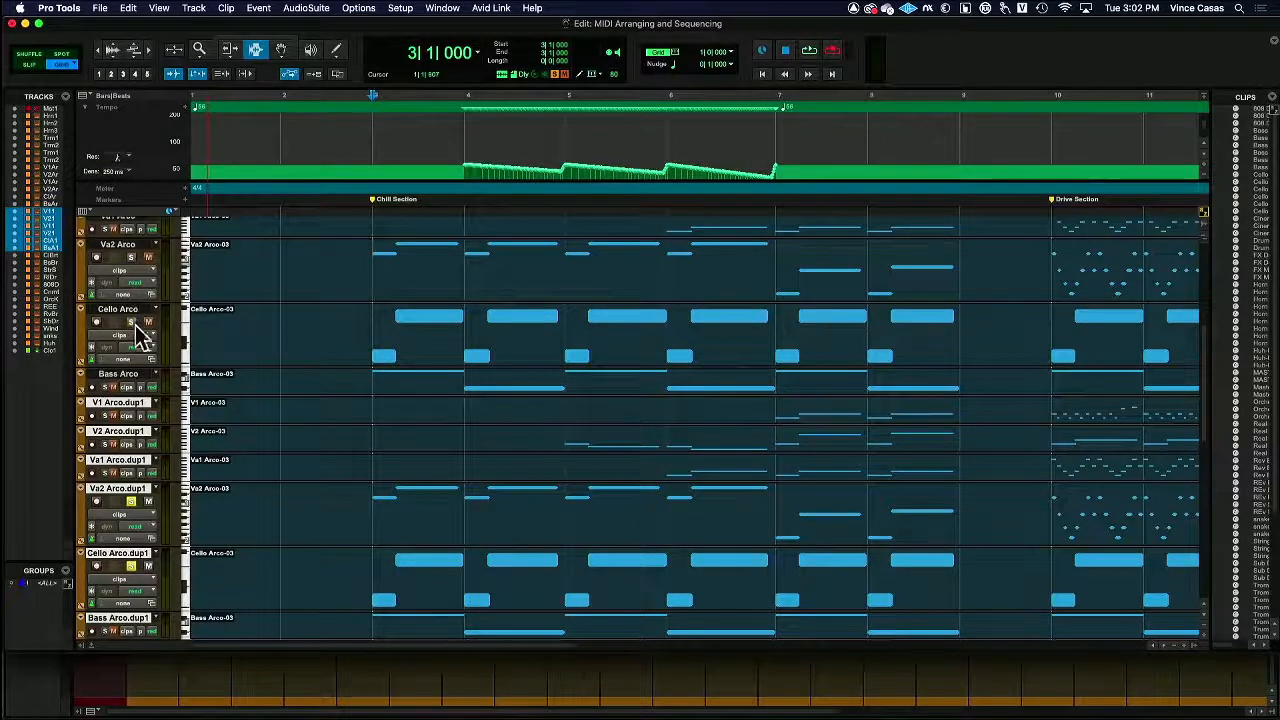
# - Select the Chill Section from bar 3 to bar 9 across the duplicated tracks from V1 Arco.dup1 to Bass Arco.dup1
pyautogui.scroll(-5, 320, 378)
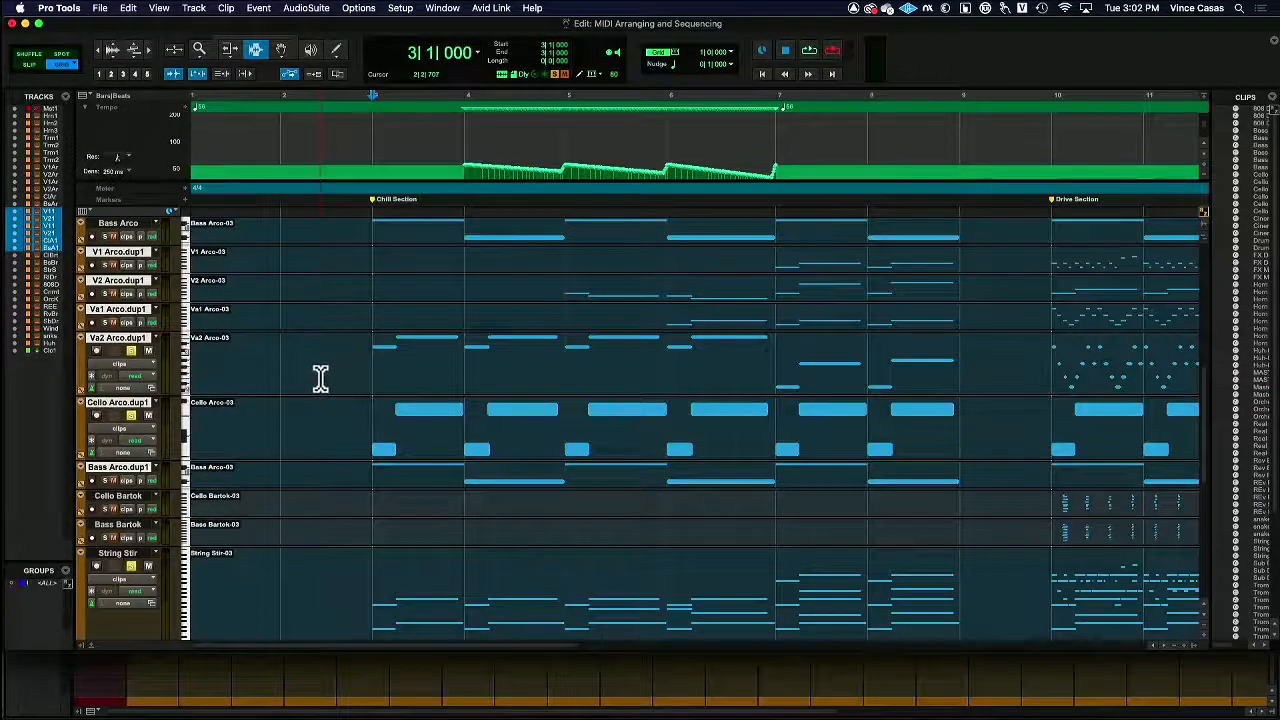
pyautogui.moveTo(374, 268); pyautogui.dragTo(961, 446)
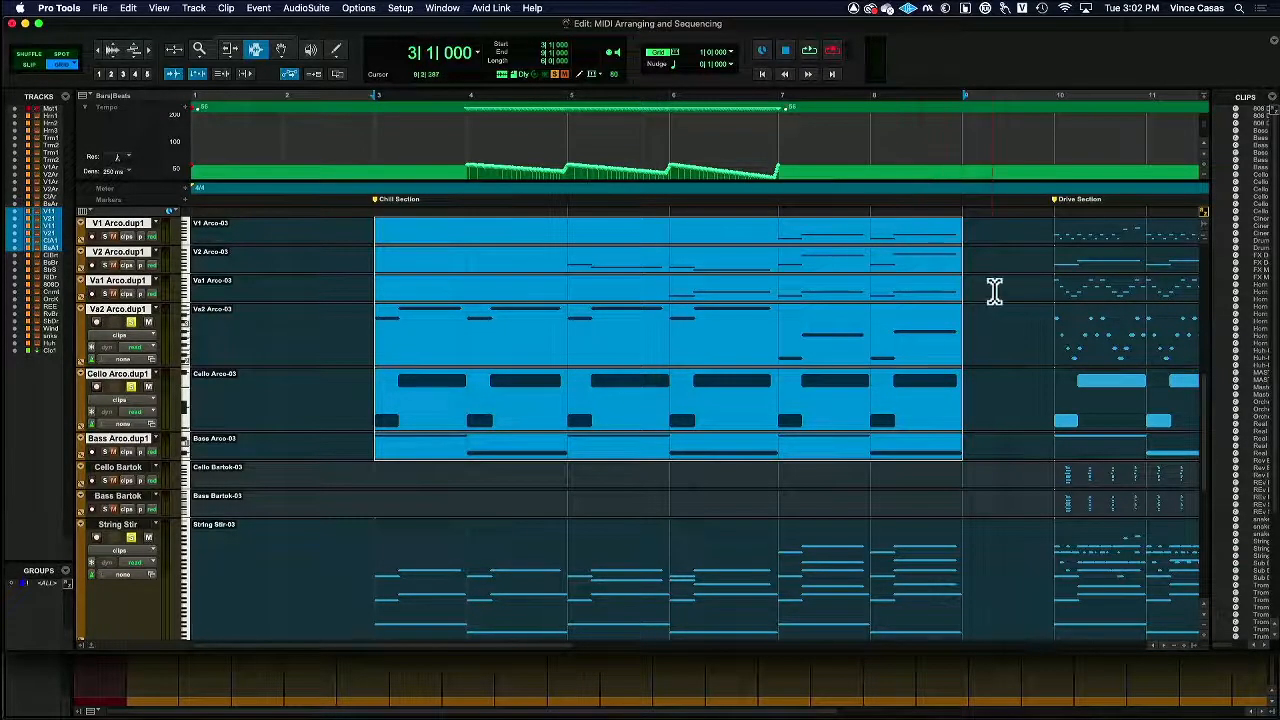
# - Solo V1 Arco.dup1 and V2 Arco.dup1, and turn off solo on Va2 Arco.dup1 and Cello Arco.dup1
pyautogui.scroll(1, 994, 289)
pyautogui.scroll(2, 251, 309)
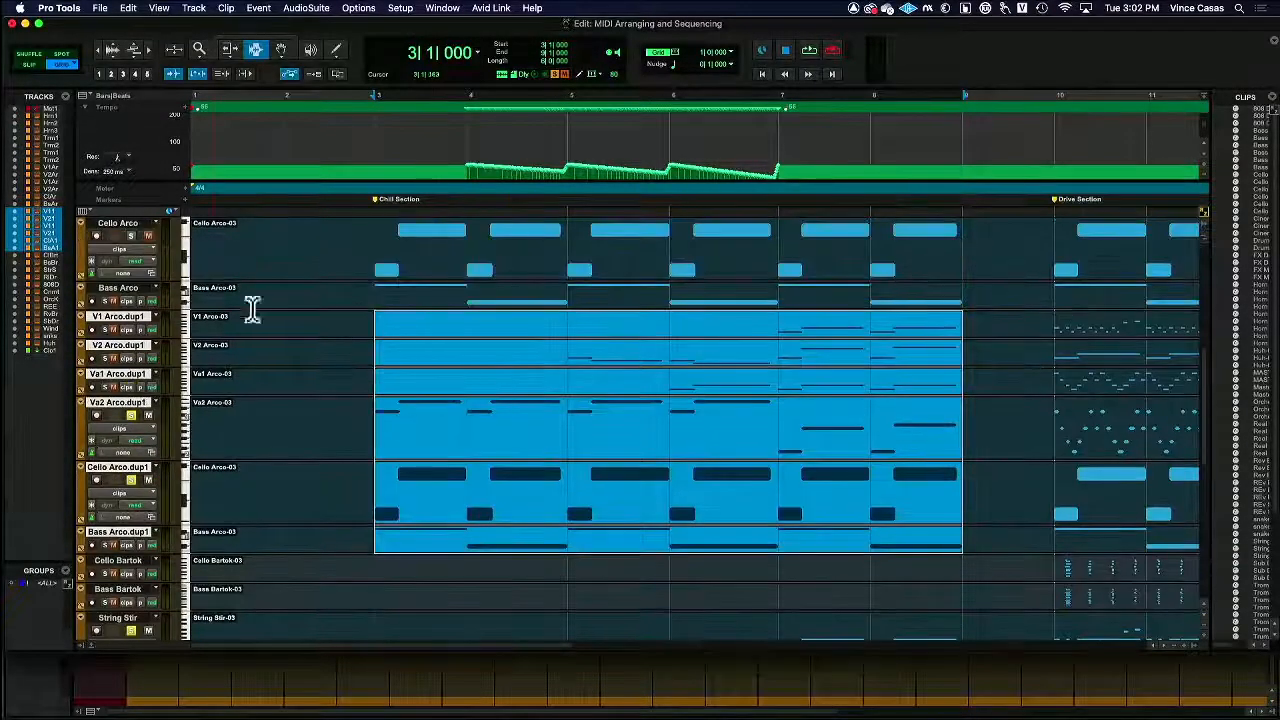
pyautogui.click(104, 358)
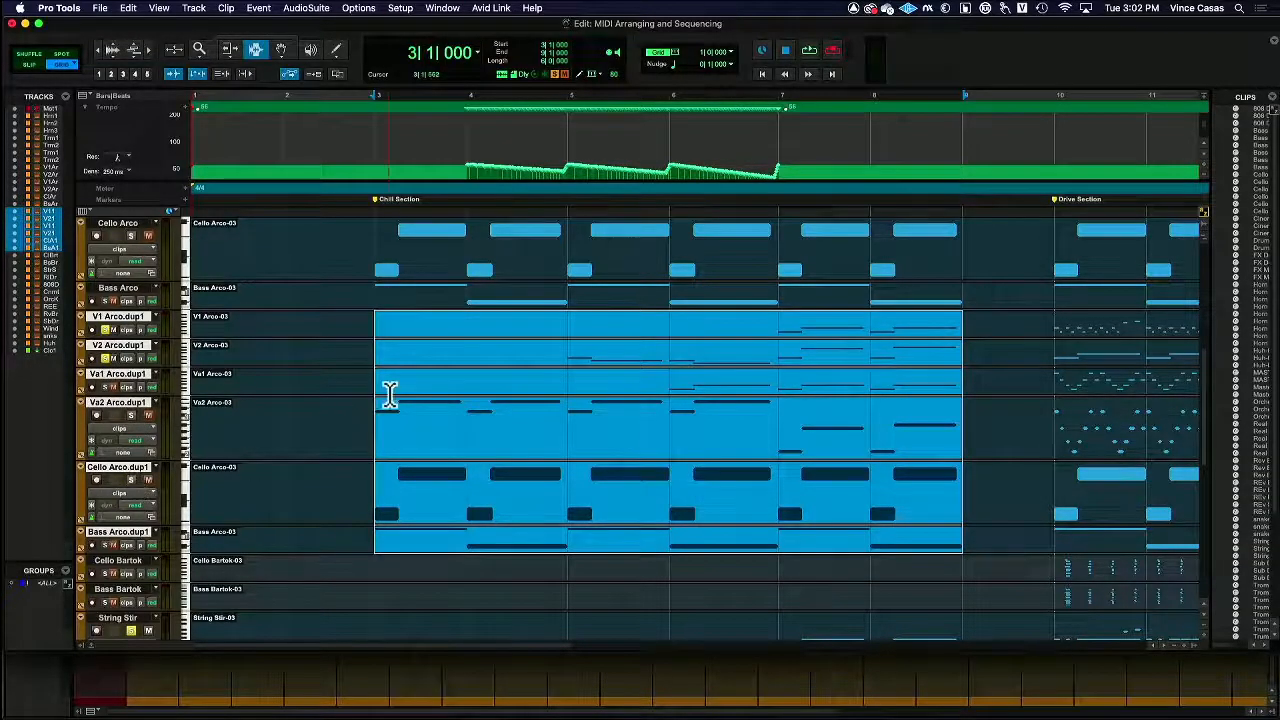
# - Solo Va2 Arco.dup1 and remove Session Strings 2 from its Kontakt instance, keeping only Viola Ensemble
pyautogui.click(131, 414)
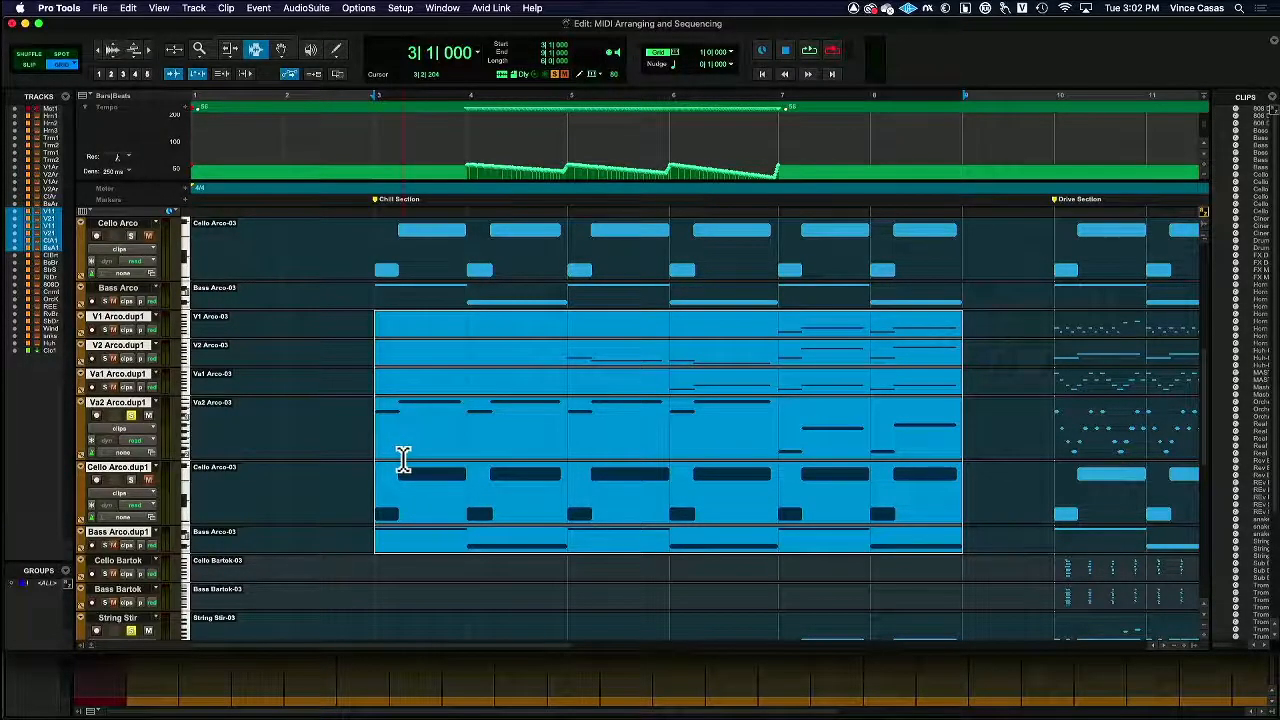
pyautogui.press('super+equal')
pyautogui.hscroll(5, 850, 418)
pyautogui.scroll(2, 850, 418)
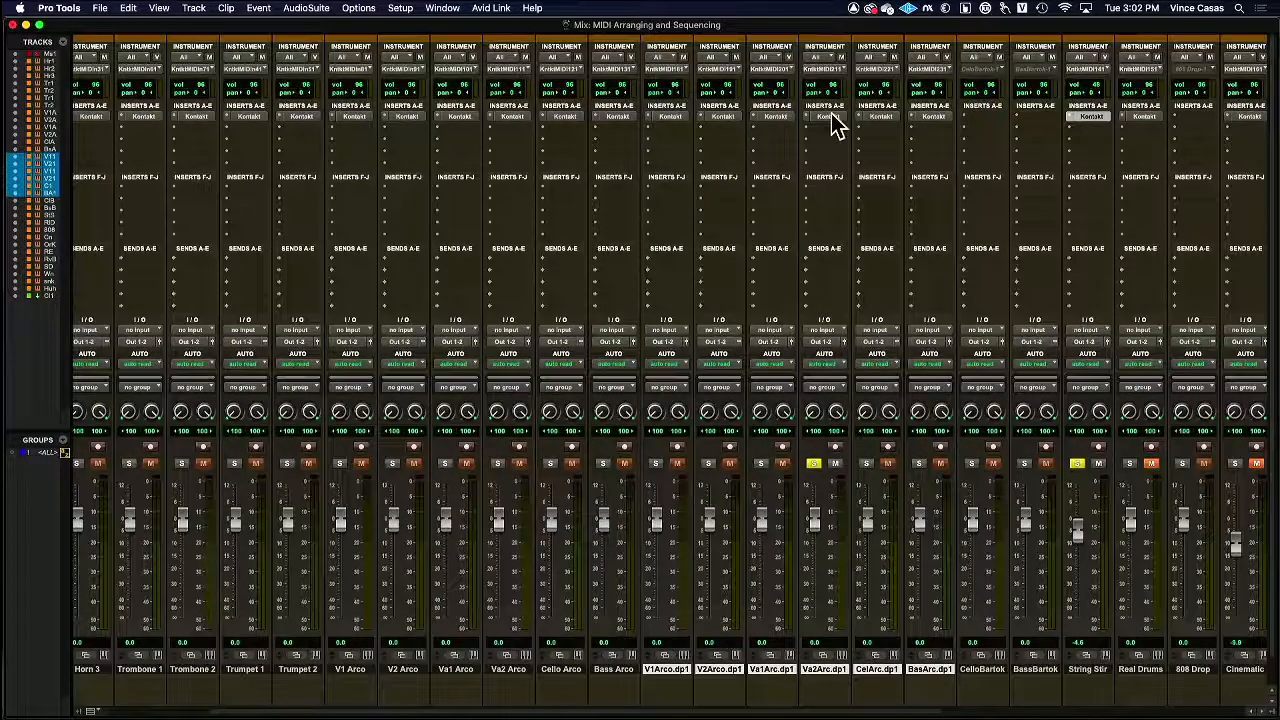
pyautogui.click(826, 116)
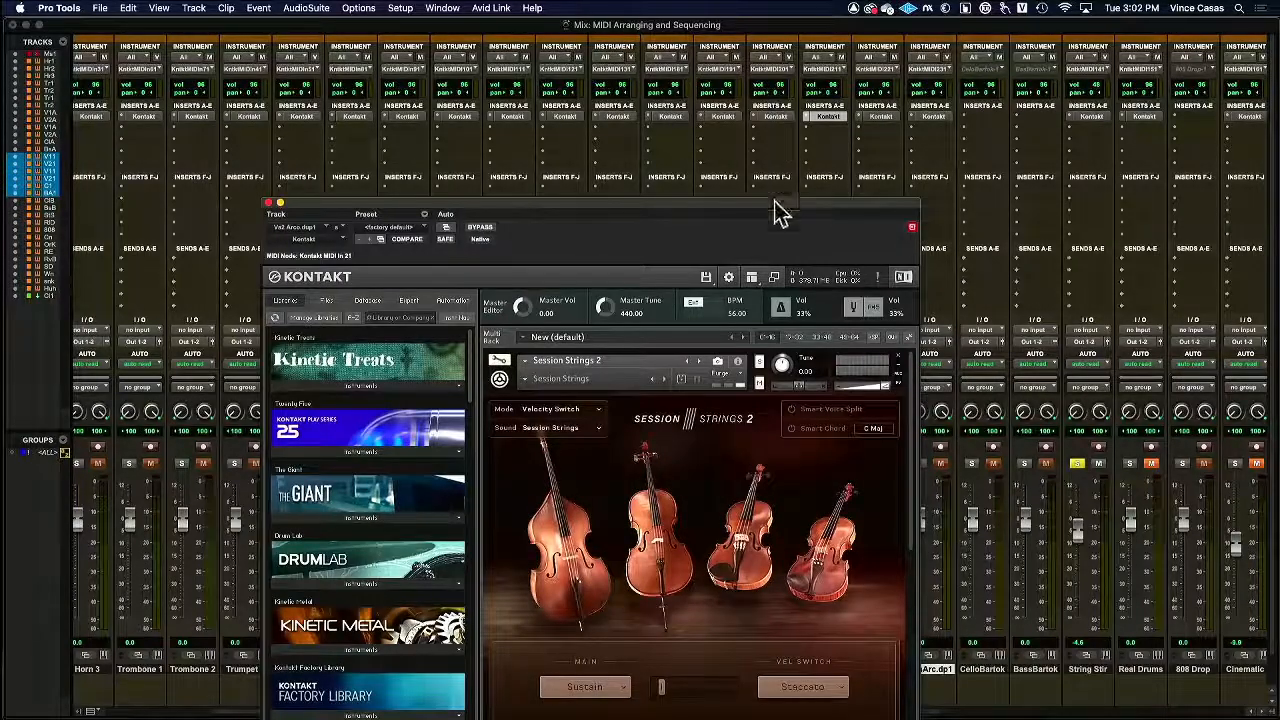
pyautogui.moveTo(771, 206); pyautogui.dragTo(666, 40)
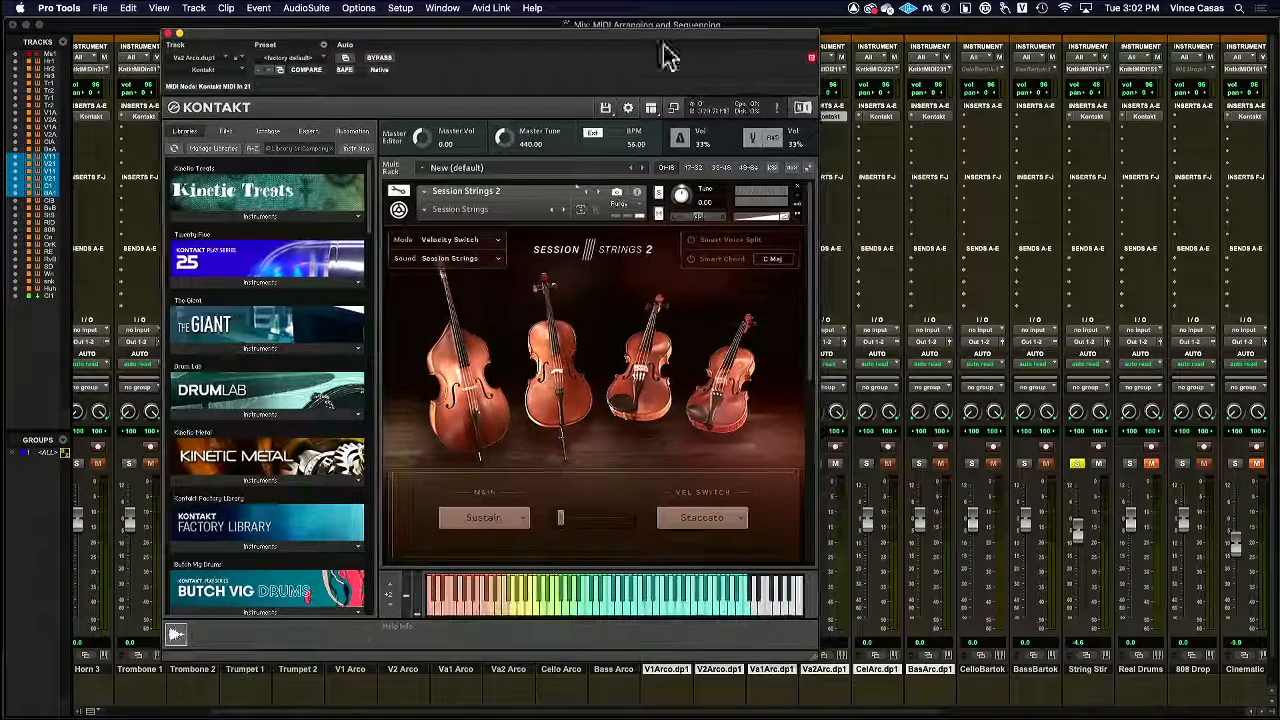
pyautogui.click(800, 193)
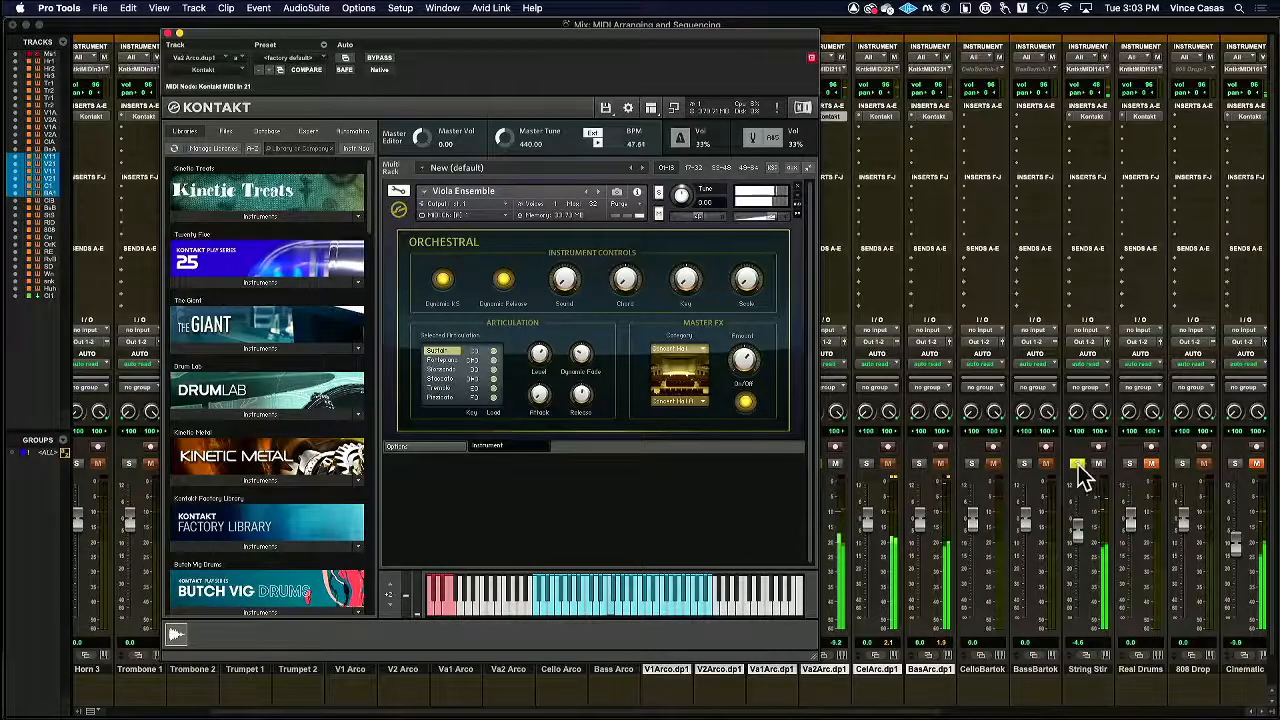
# - Turn off solo on String Stir and close the Kontakt window of Va2 Arco.dup1
pyautogui.click(1078, 465)
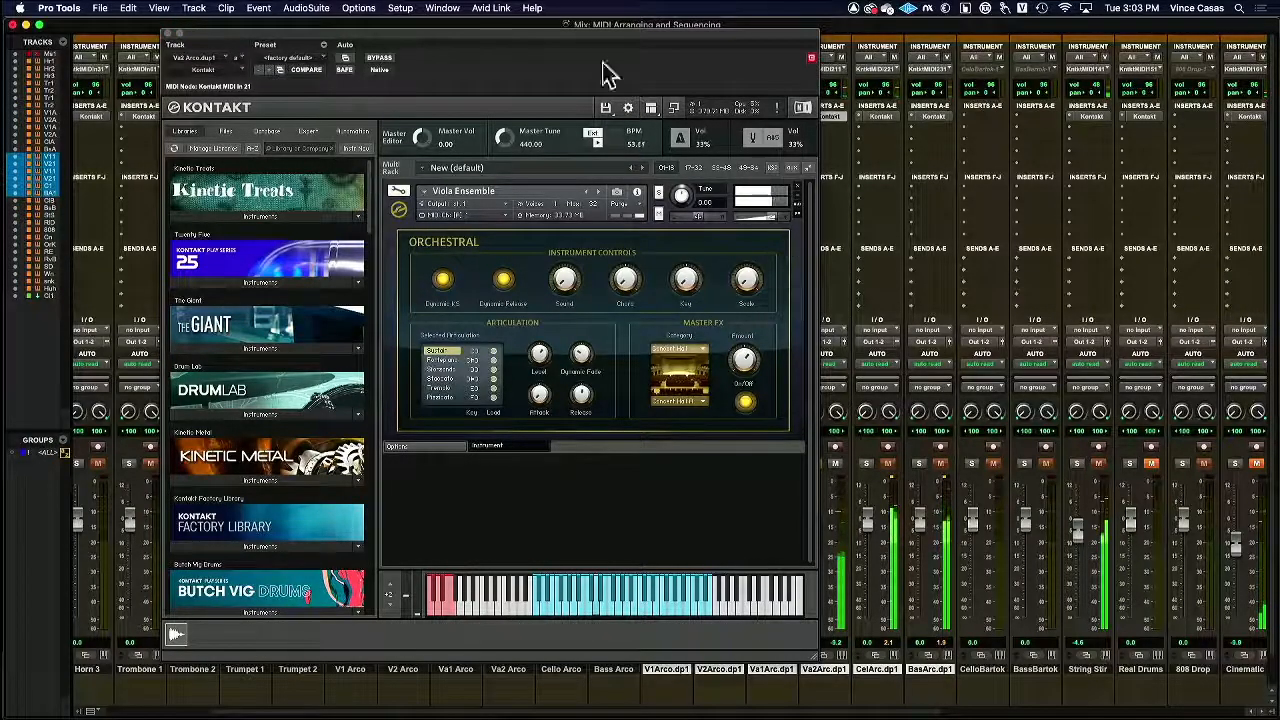
pyautogui.moveTo(563, 40); pyautogui.dragTo(488, 30)
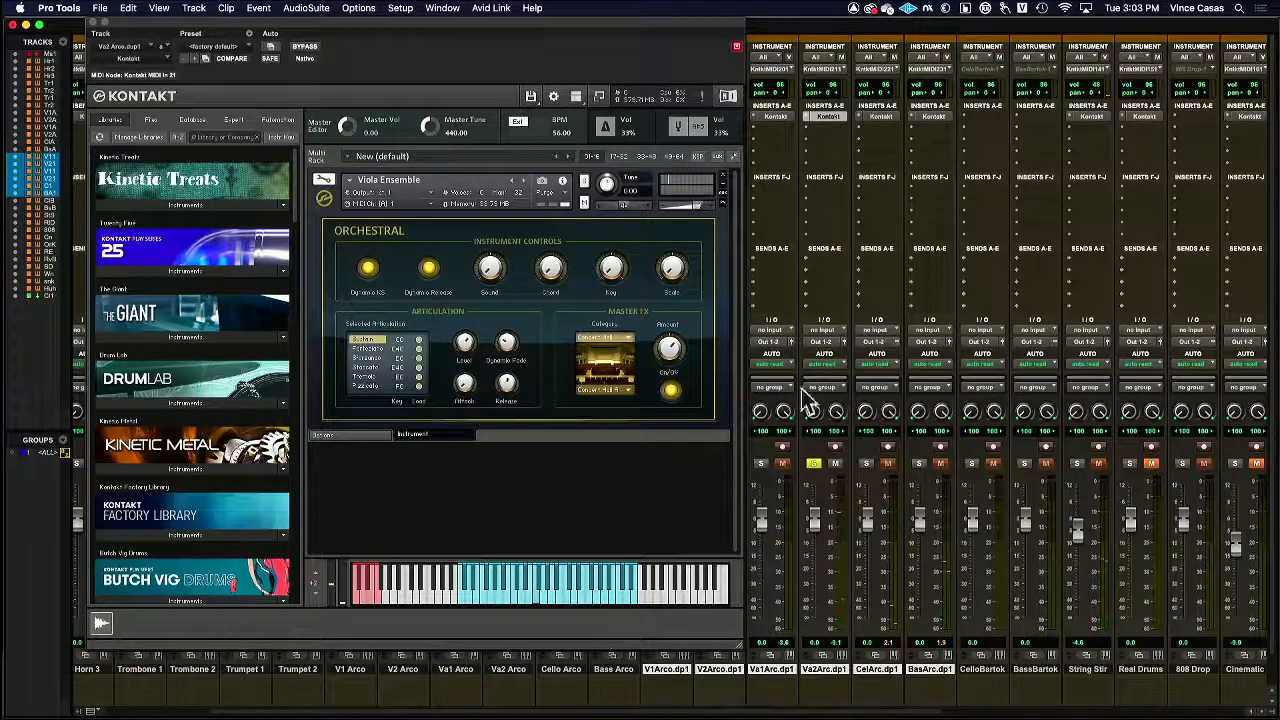
pyautogui.click(93, 21)
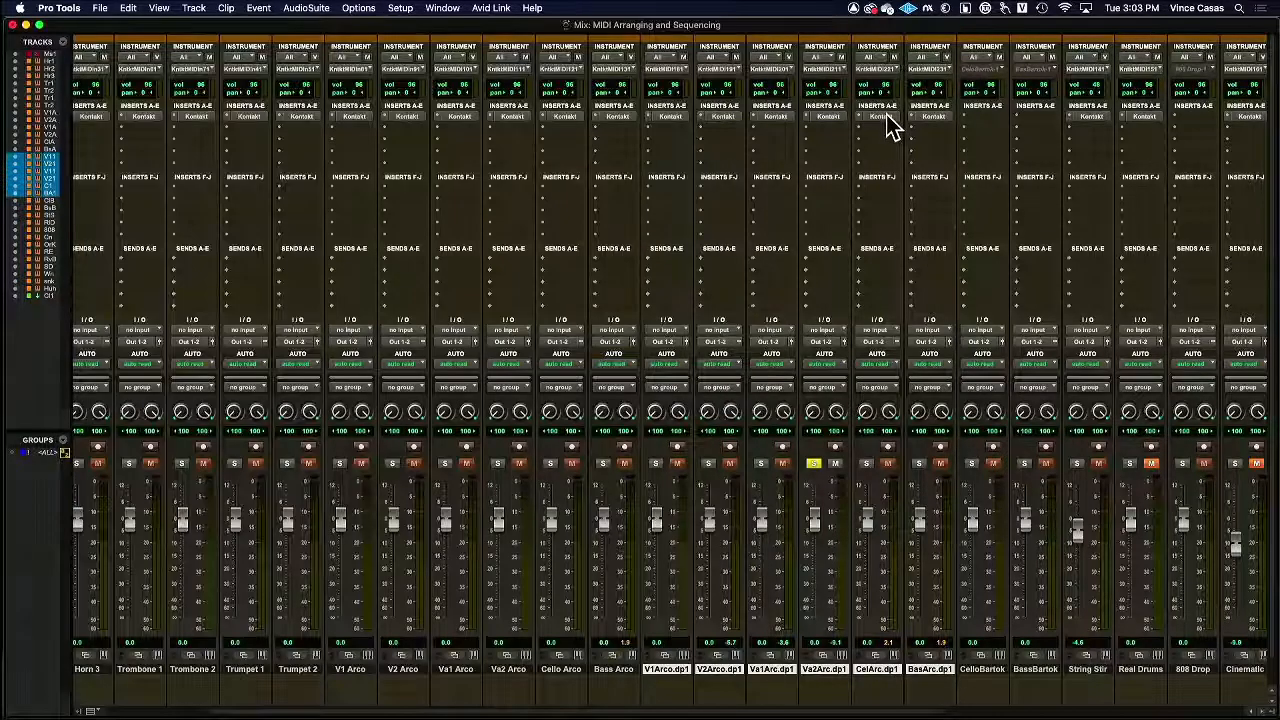
# - Solo Cello Arco.dup1, and in its Kontakt keep only Cello Ensemble with the Sustain articulation by removing Session Strings 2
pyautogui.click(884, 116)
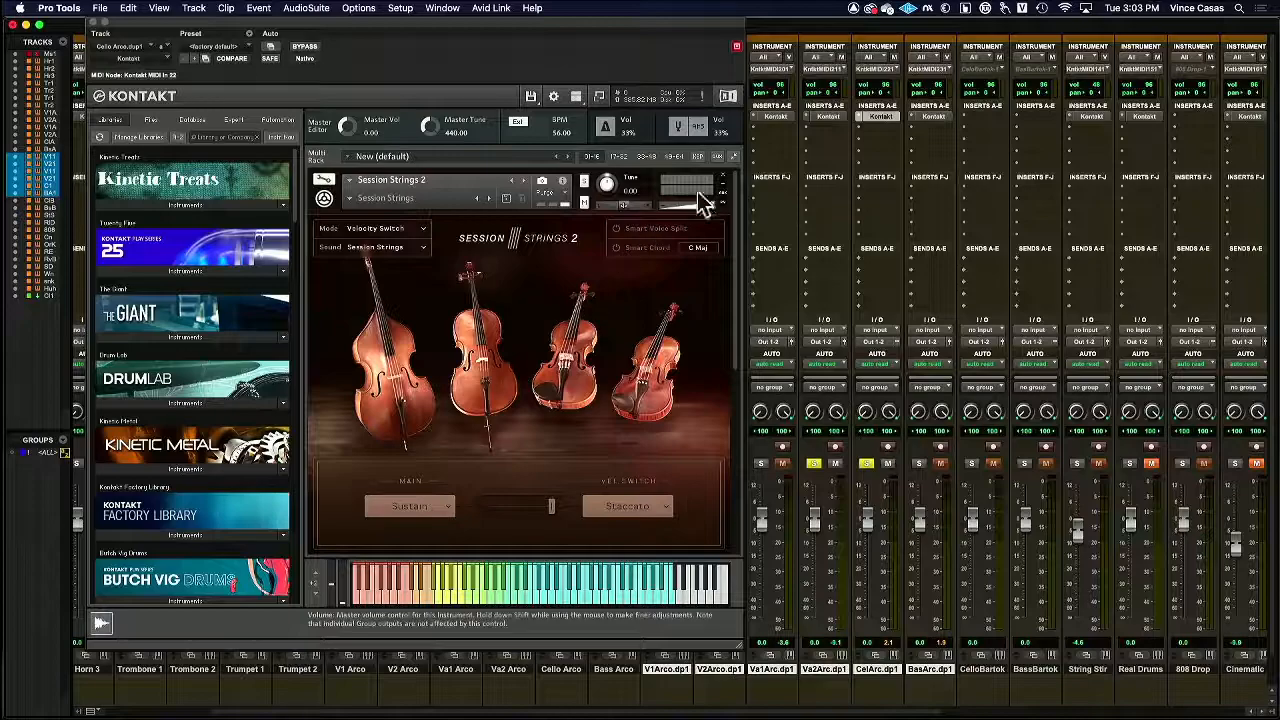
pyautogui.click(725, 186)
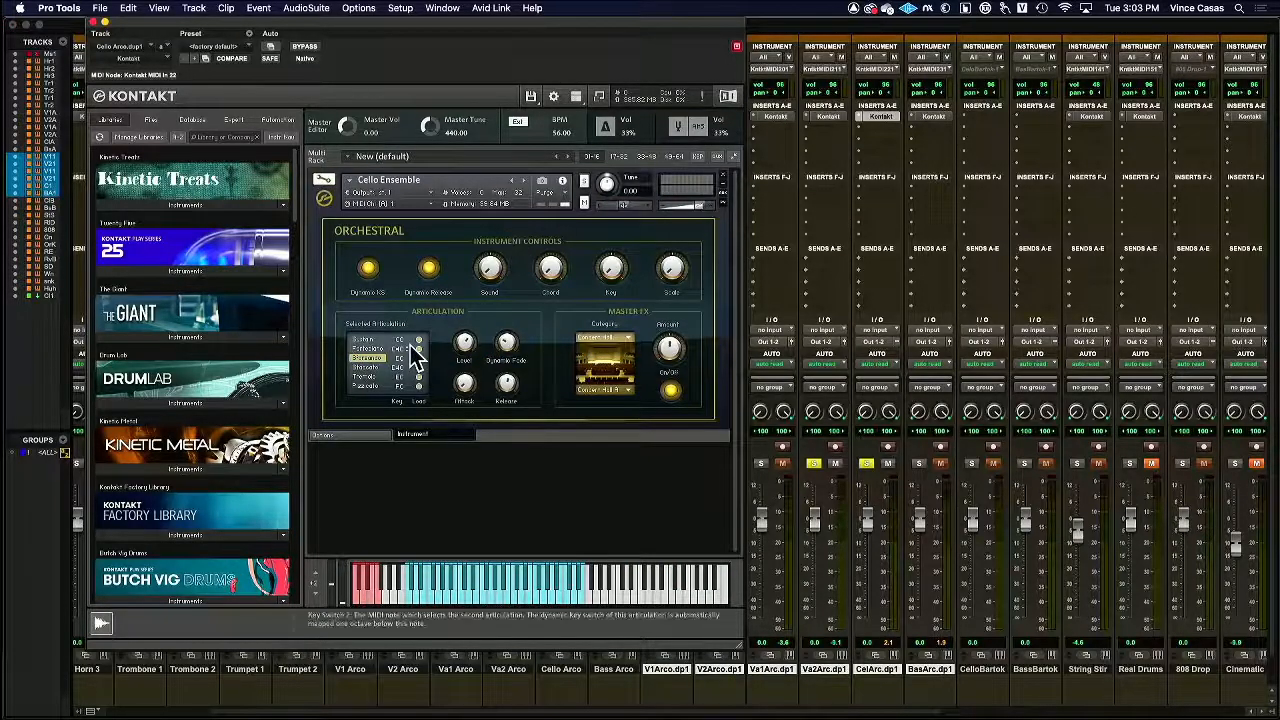
pyautogui.click(370, 340)
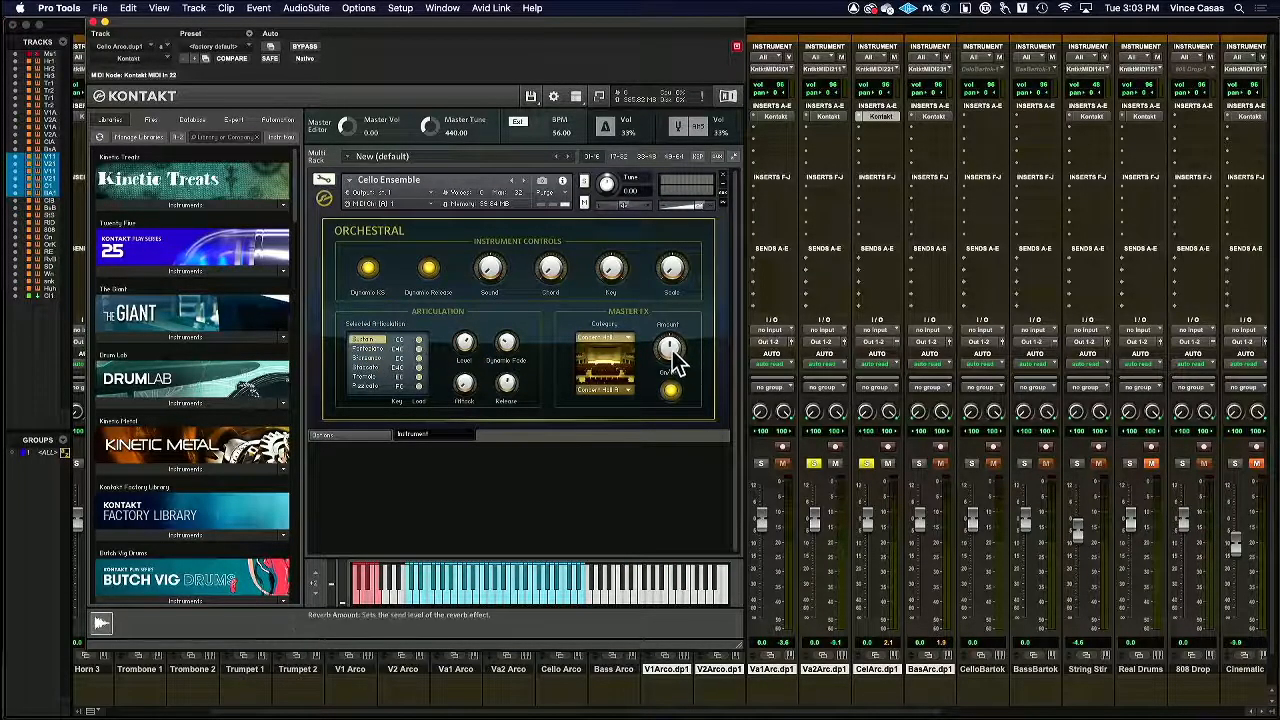
# - Audition Cello Arco.dup1 without and with Va2 Arco.dup1 soloed, and close the Kontakt window
pyautogui.click(815, 465)
pyautogui.press('space')
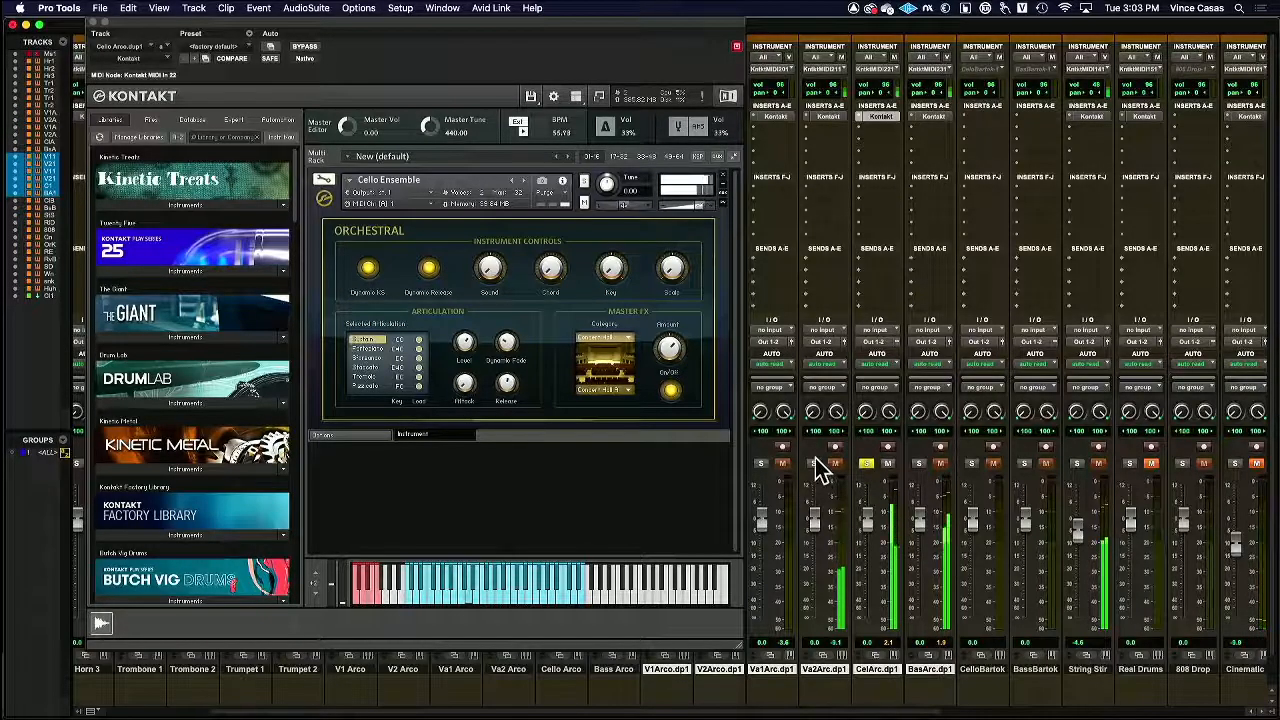
pyautogui.click(815, 464)
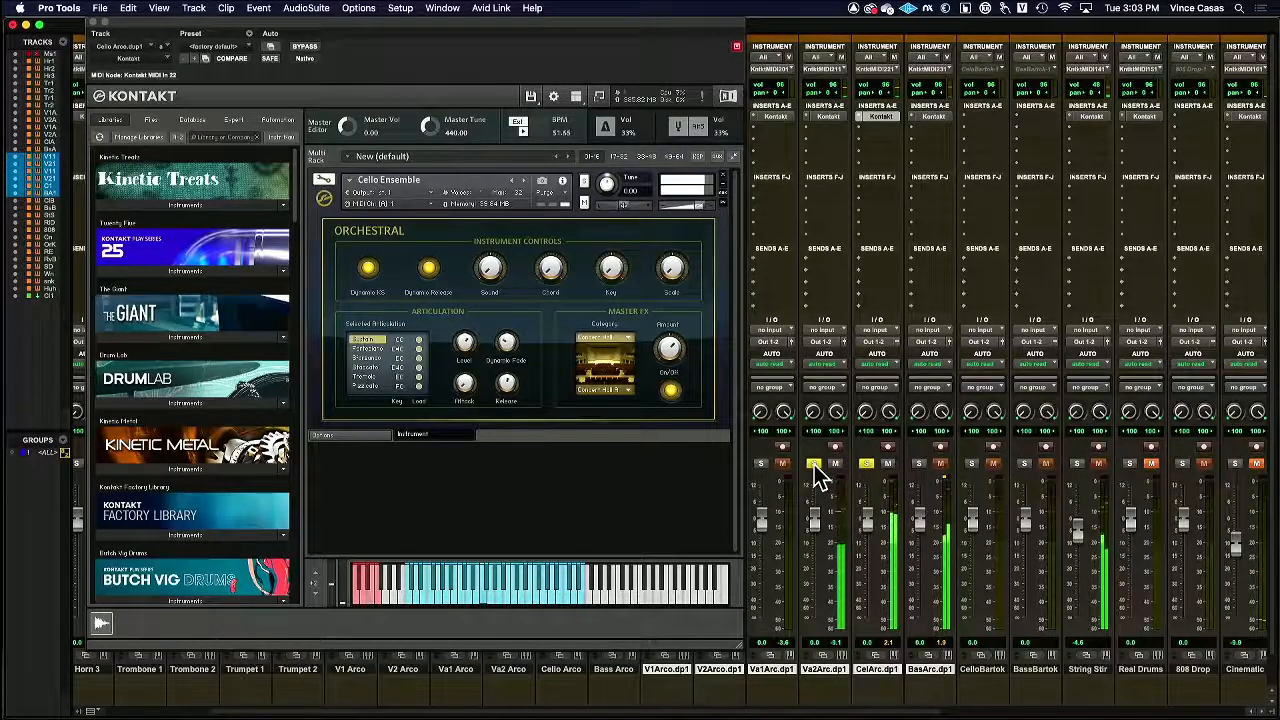
pyautogui.click(93, 22)
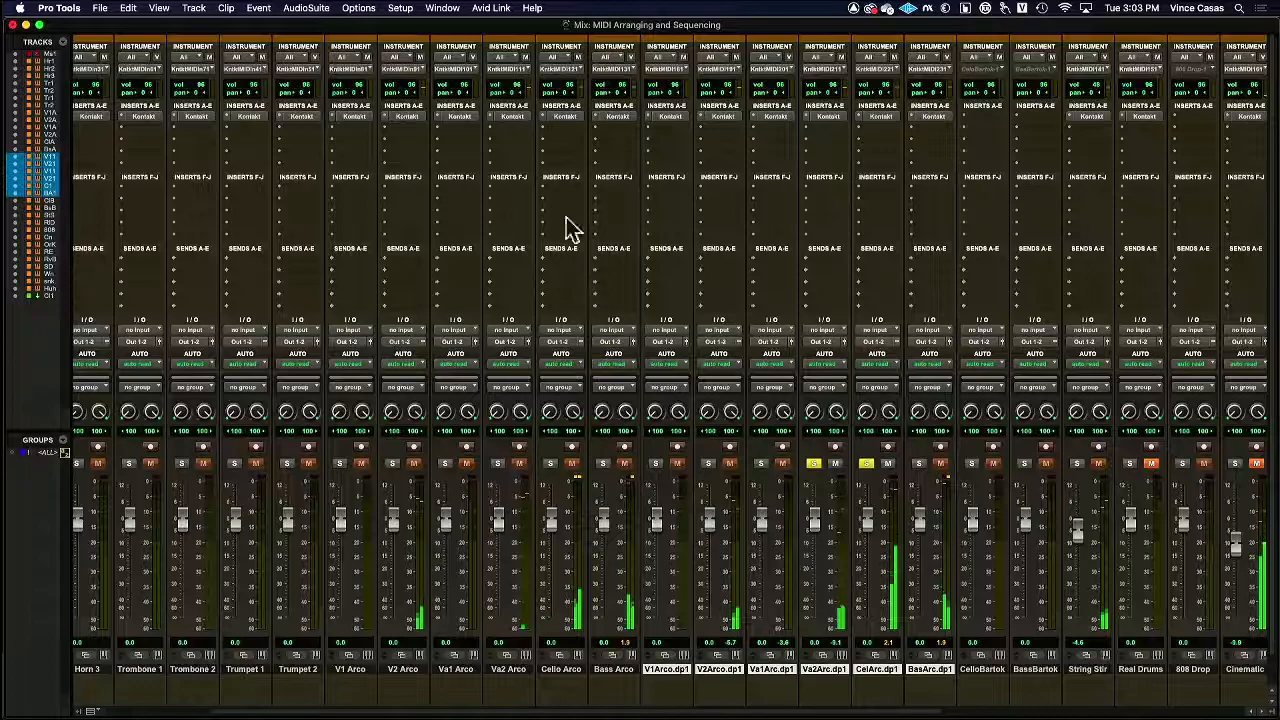
# - Solo V2 Arco.dup1 and remove Session Strings 2 from its Kontakt, leaving Violin Solo on the Sustain articulation
pyautogui.press('super+equal')
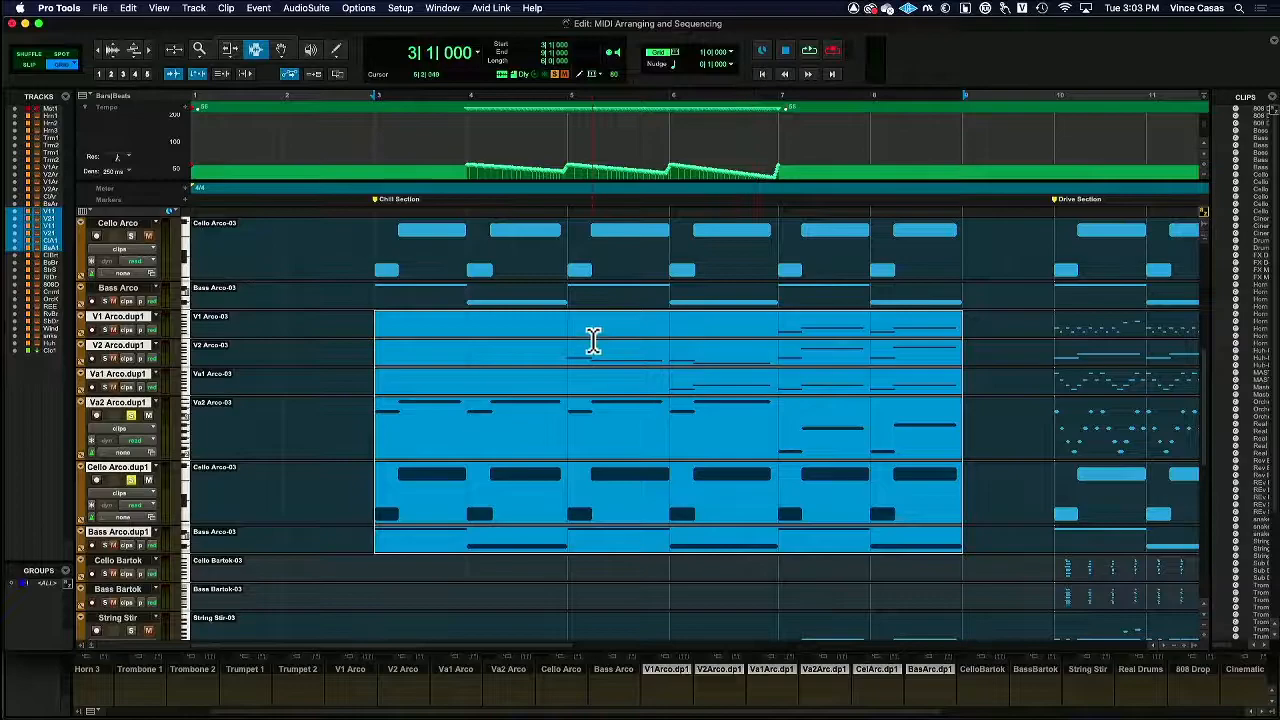
pyautogui.click(105, 358)
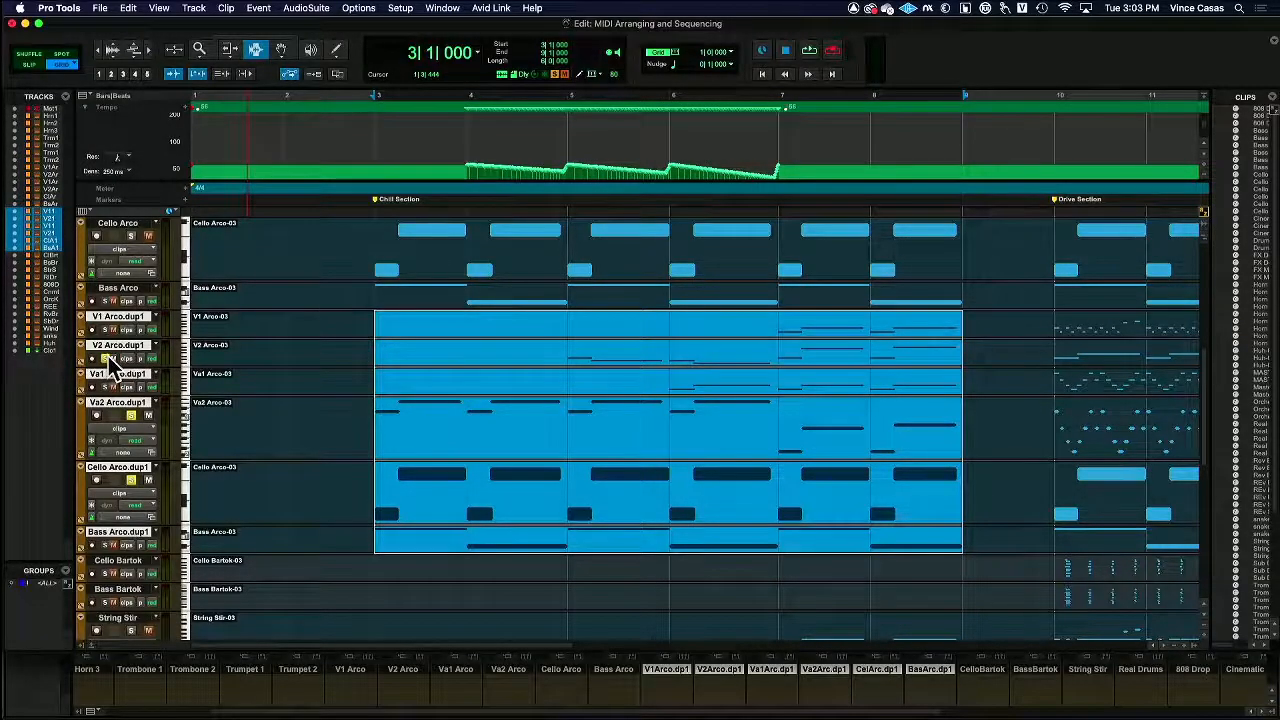
pyautogui.press('super+equal')
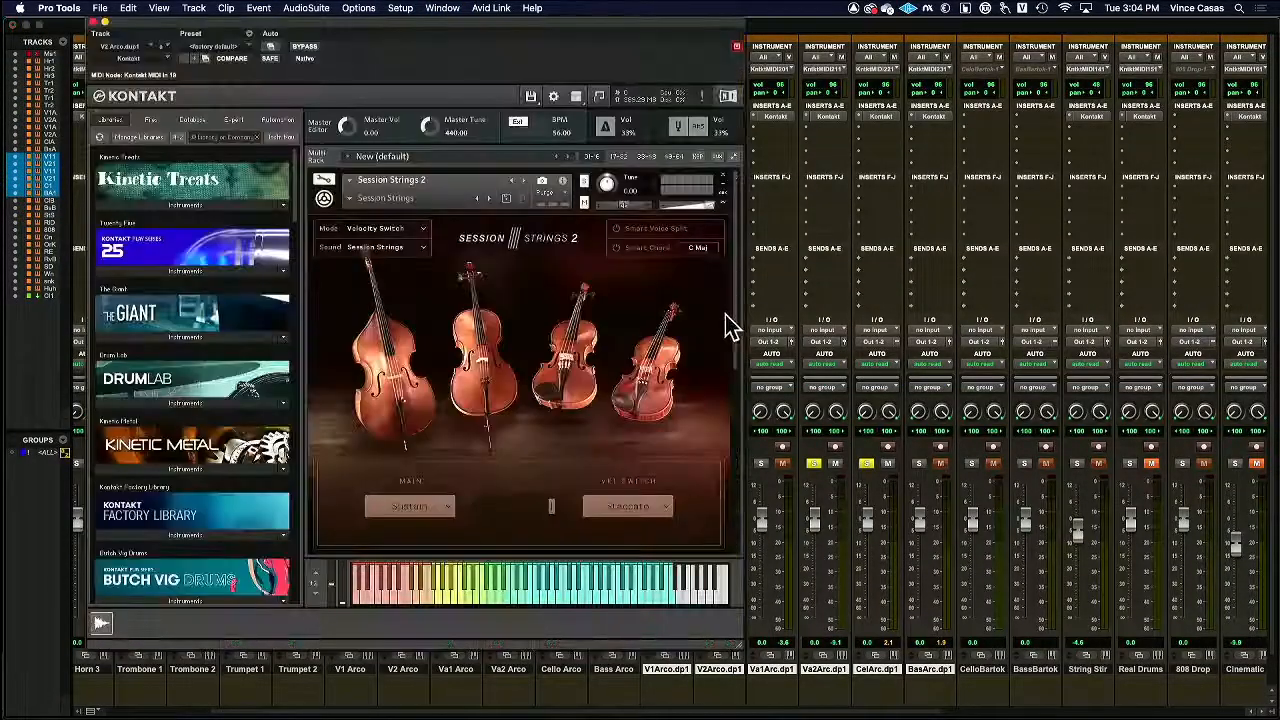
pyautogui.click(722, 175)
pyautogui.click(722, 179)
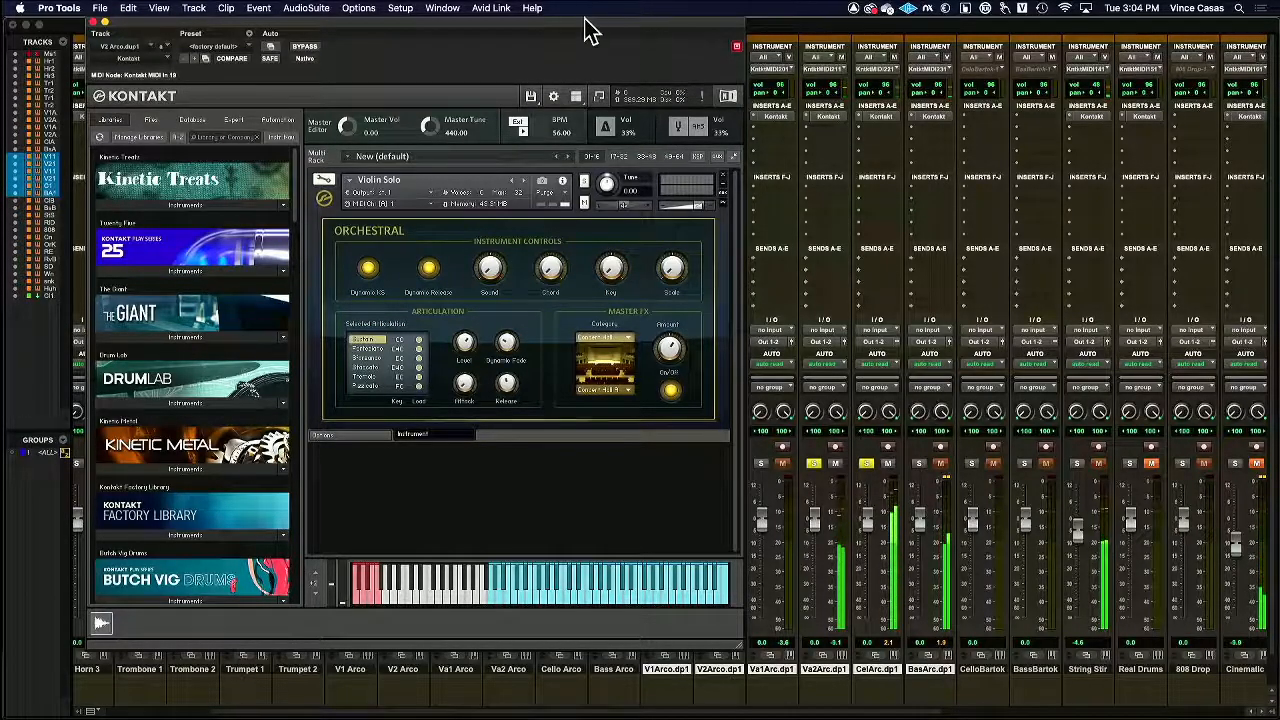
pyautogui.press('super+equal')
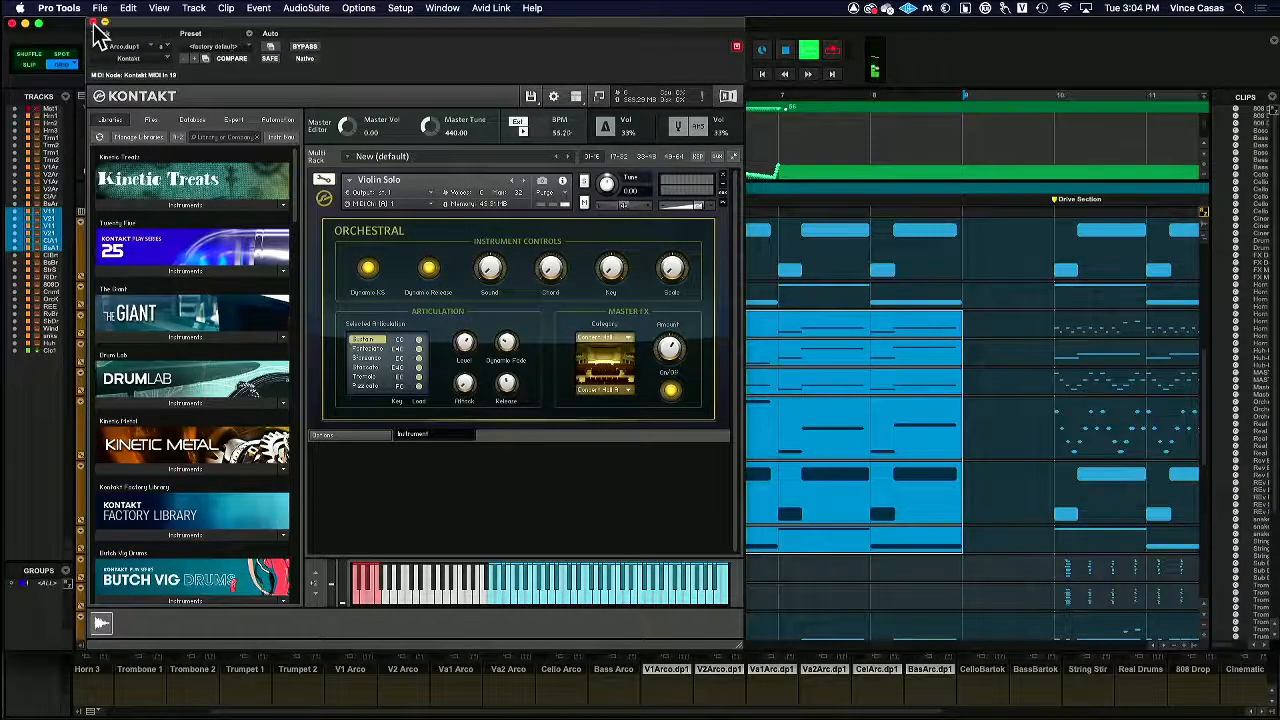
pyautogui.click(94, 22)
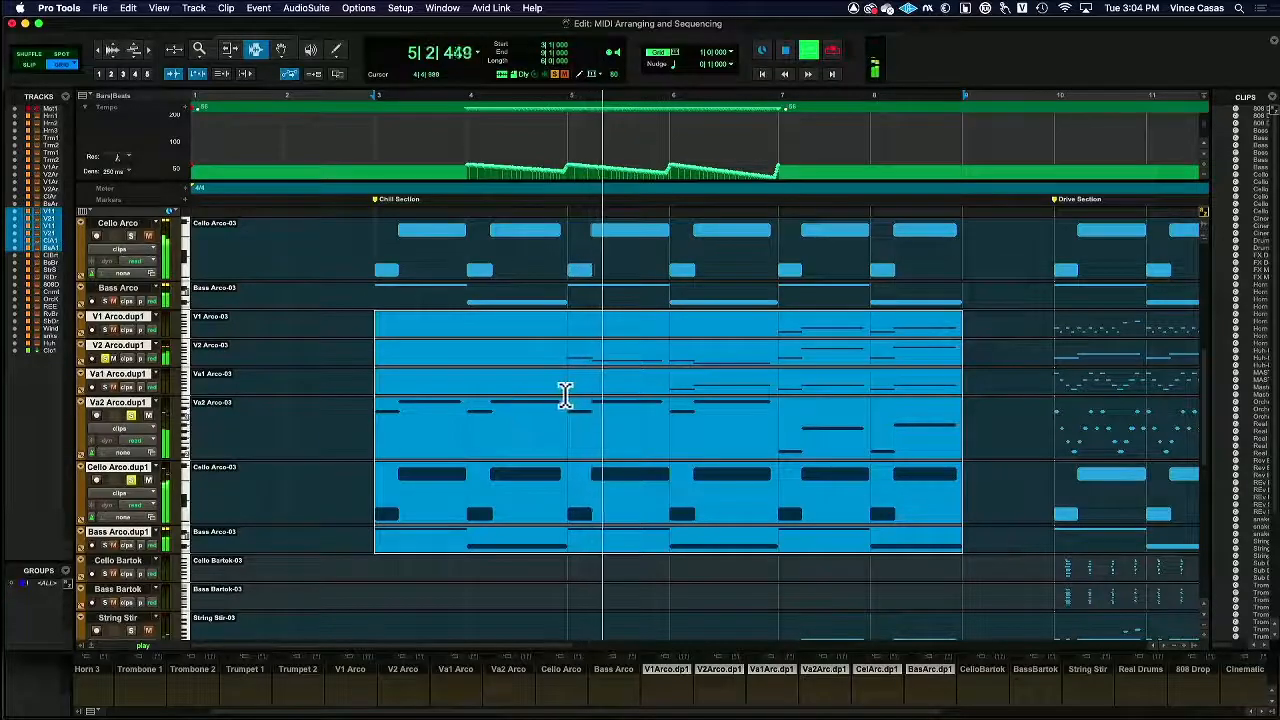
# - Raise the volume of V2 Arco.dup1 to +1.4 dB in the mixer and return to the arrangement
pyautogui.press('super+equal')
pyautogui.moveTo(714, 528); pyautogui.dragTo(713, 525)
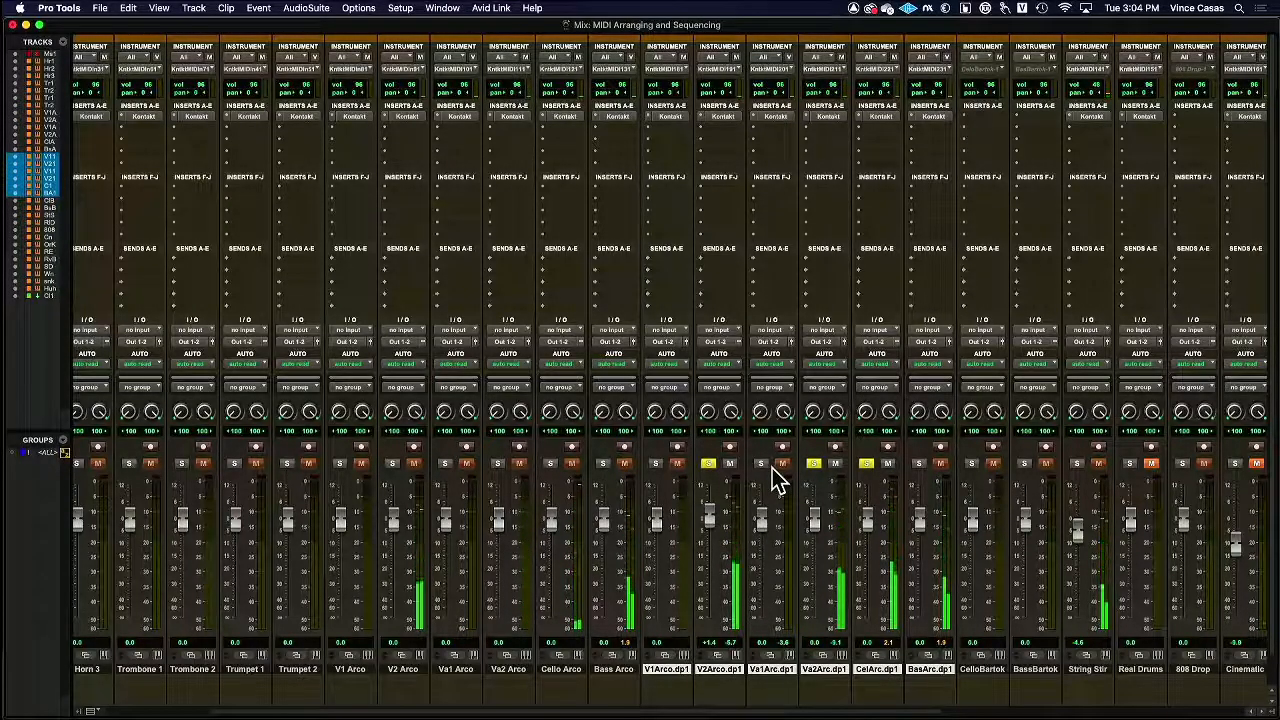
pyautogui.press('super+equal')
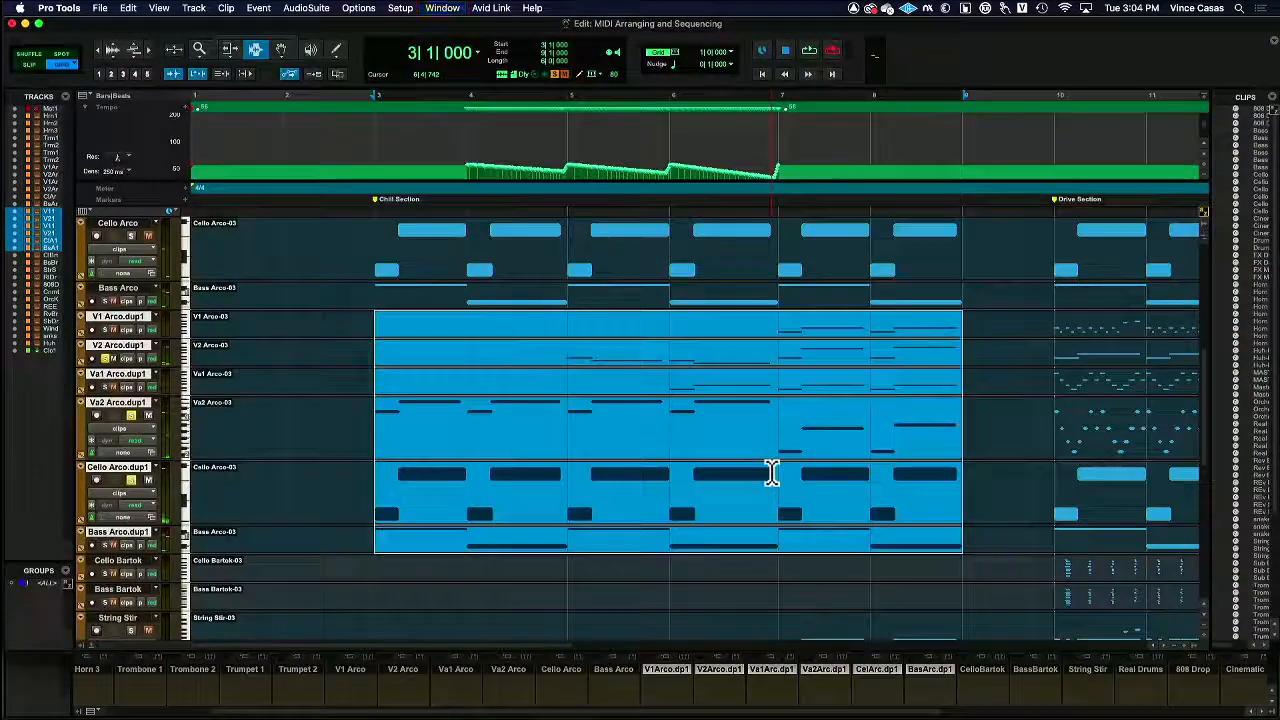
# - Select bars 7 to 9 across V1, V2 and Va1 Arco.dup1, and solo V1 and Va1 Arco.dup1 as well
pyautogui.click(779, 352)
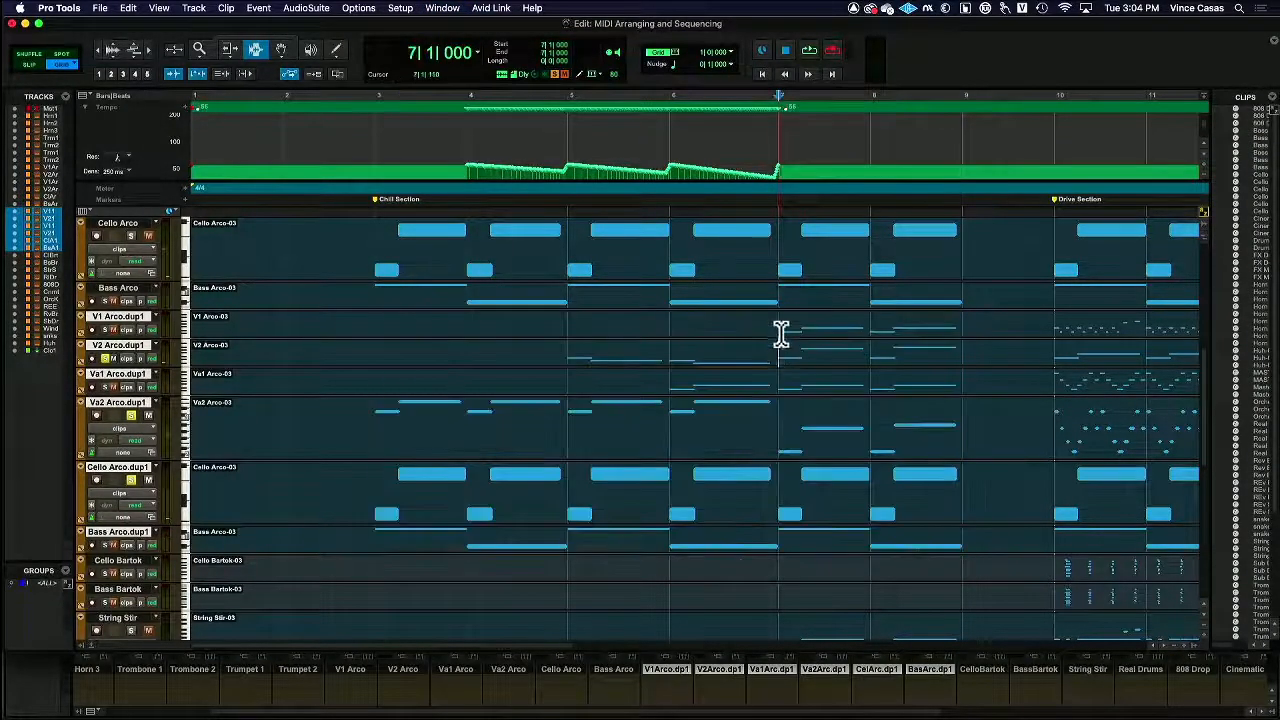
pyautogui.moveTo(777, 334); pyautogui.dragTo(968, 378)
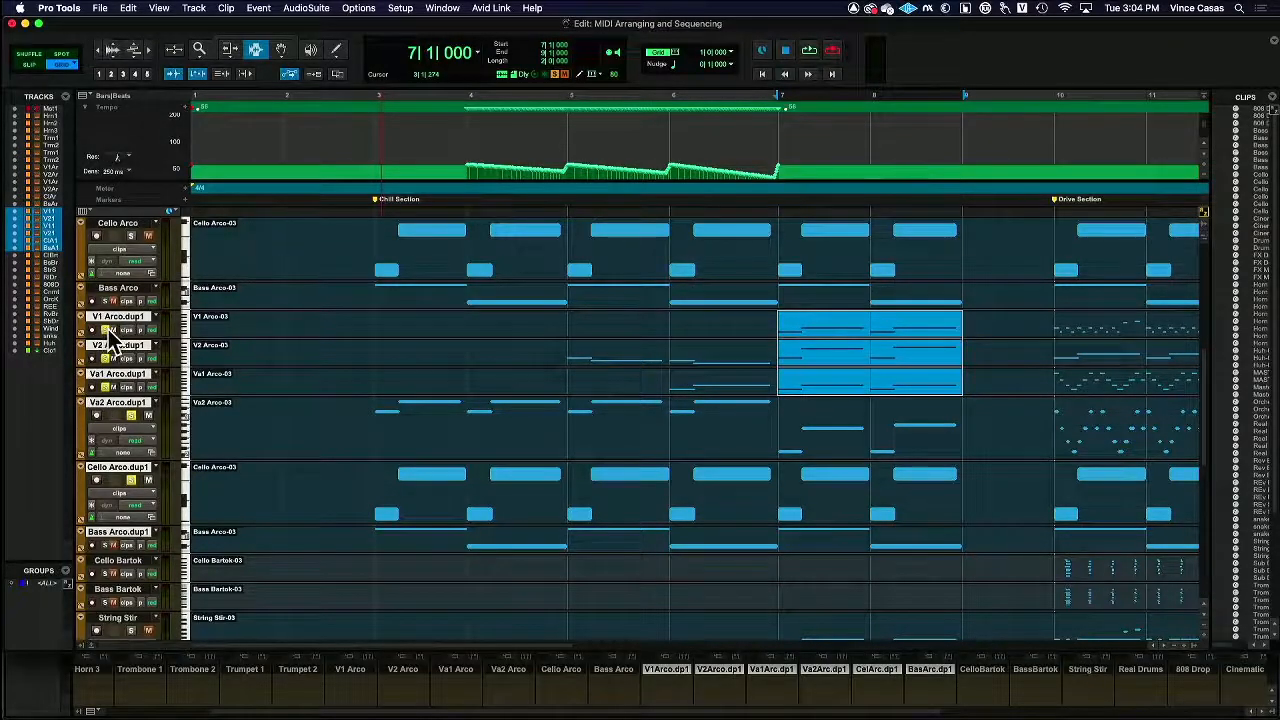
# - In the Kontakt of V1 Arco.dup1, remove Session Strings 2 and set Violin Solo to the Sustain articulation
pyautogui.press('super+equal')
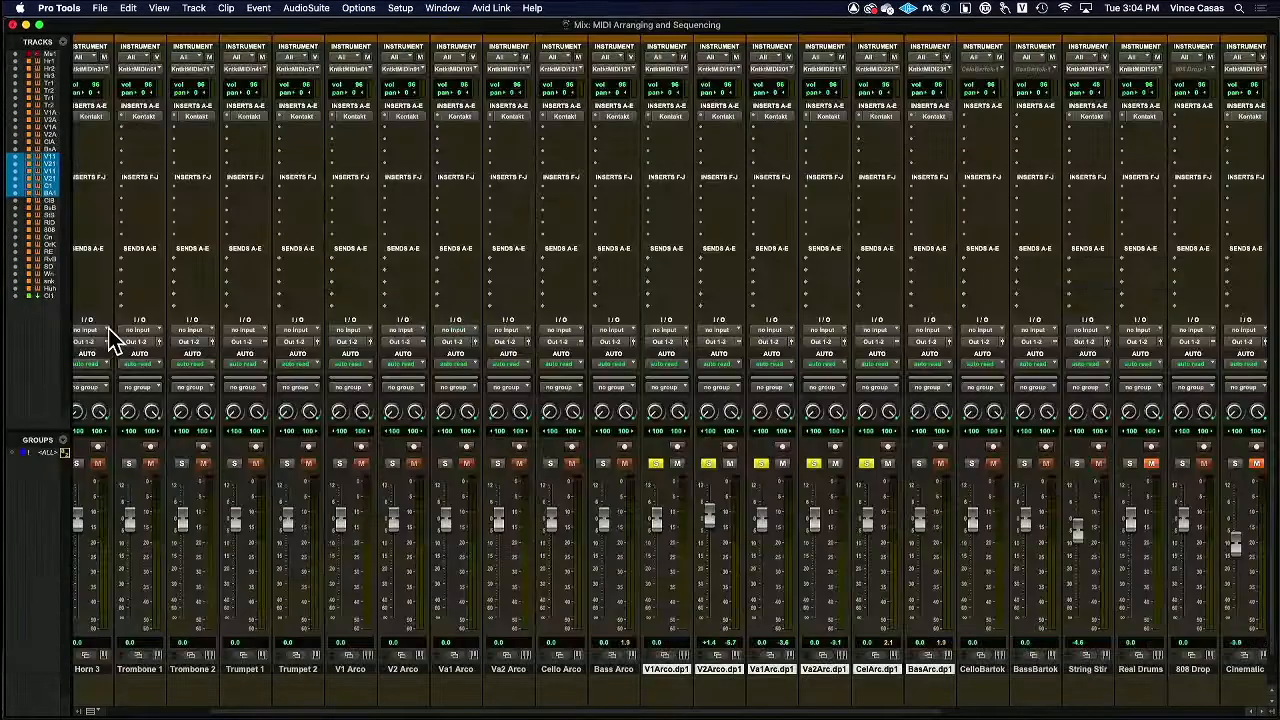
pyautogui.click(708, 463)
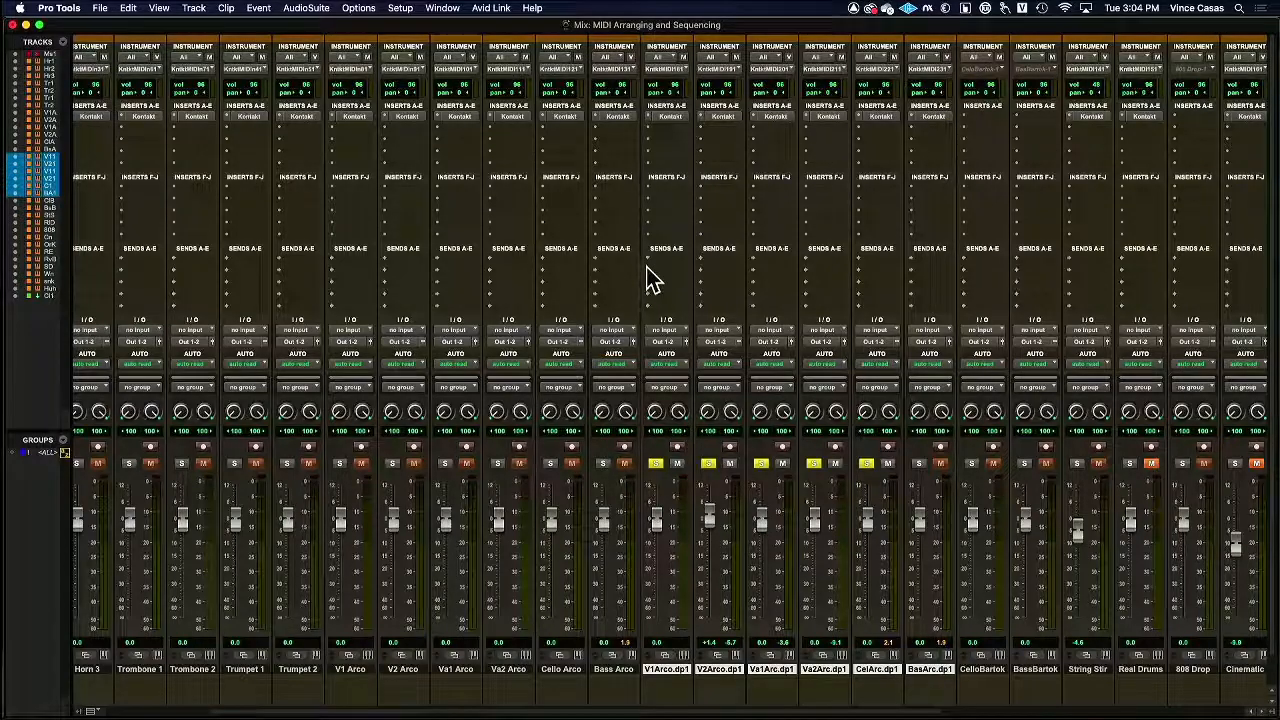
pyautogui.click(684, 116)
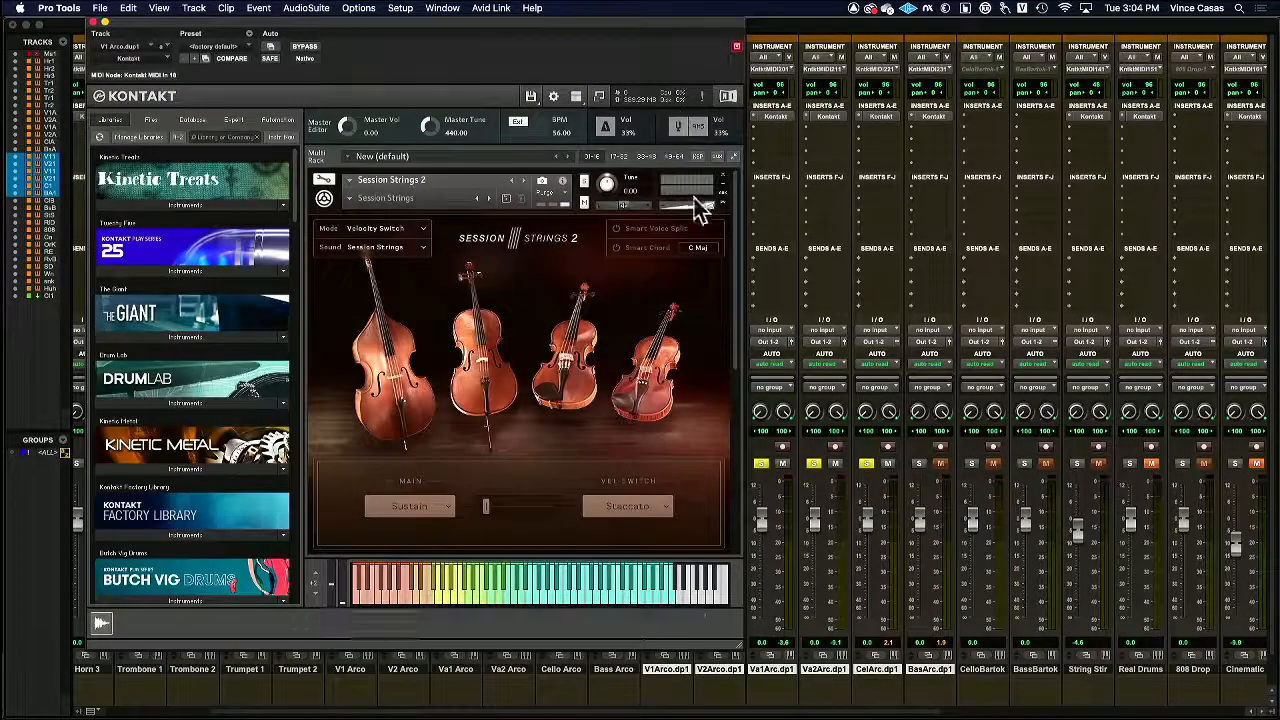
pyautogui.click(727, 188)
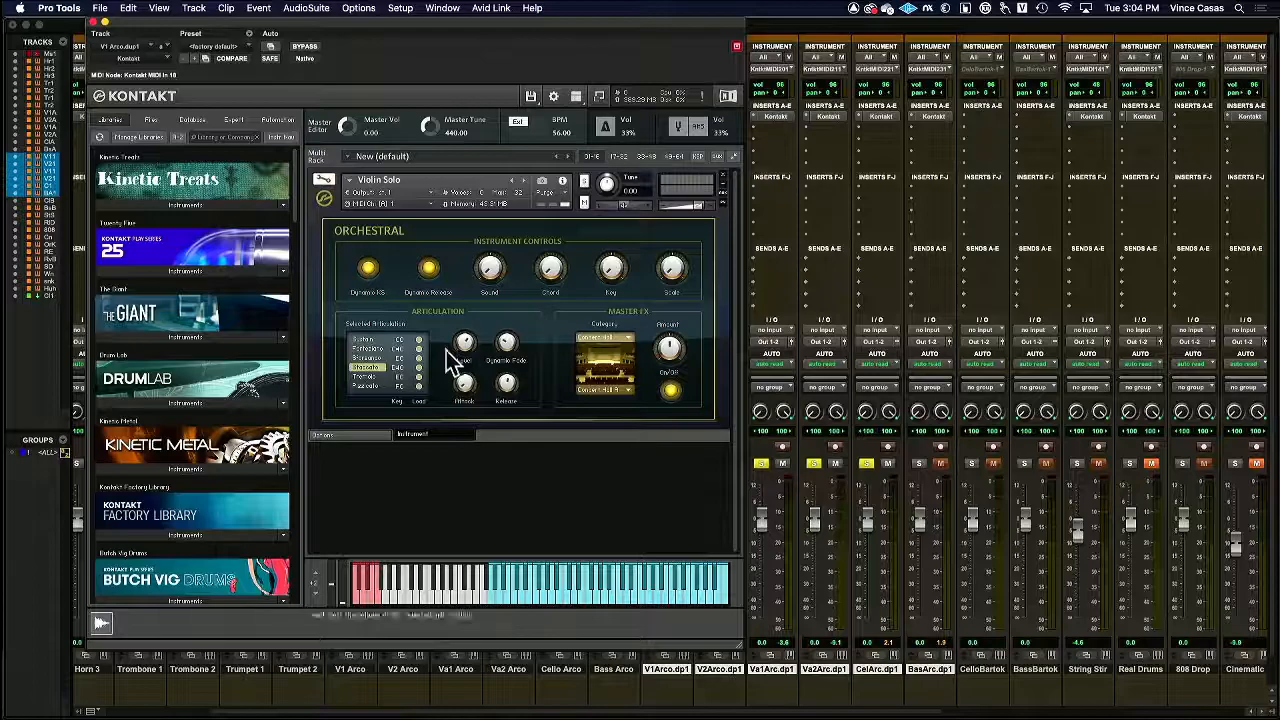
pyautogui.click(362, 340)
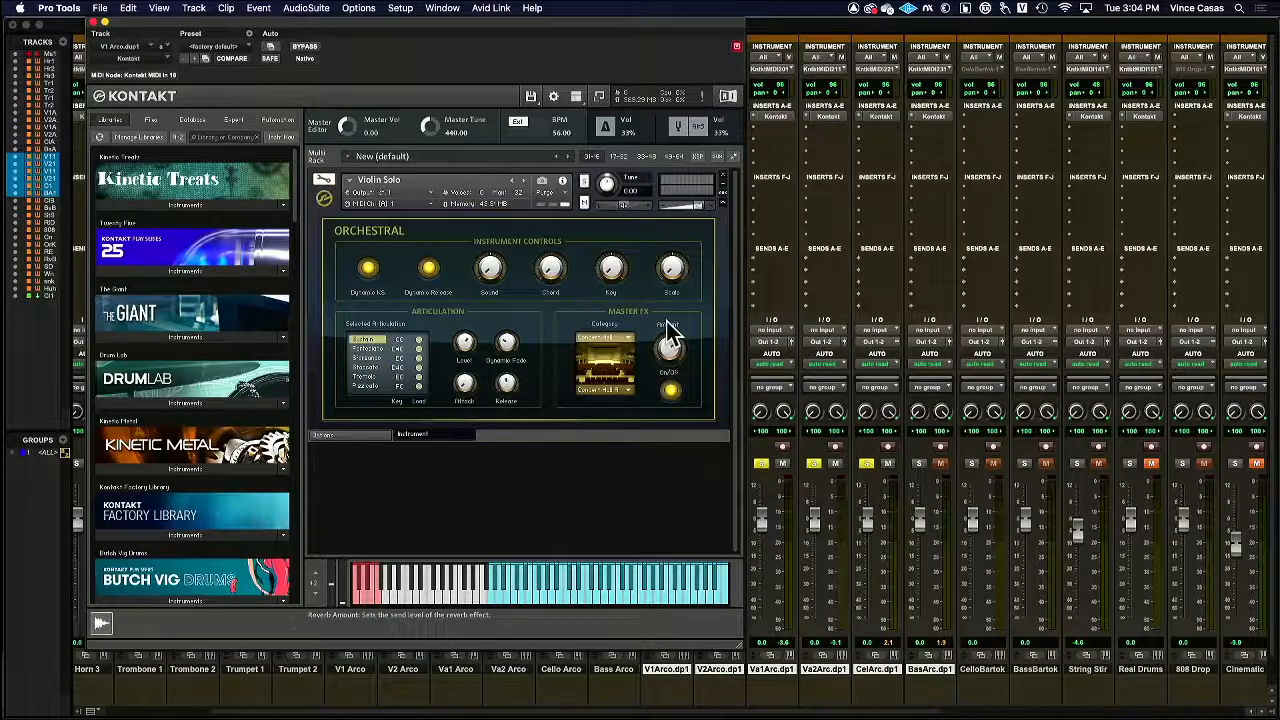
pyautogui.click(97, 22)
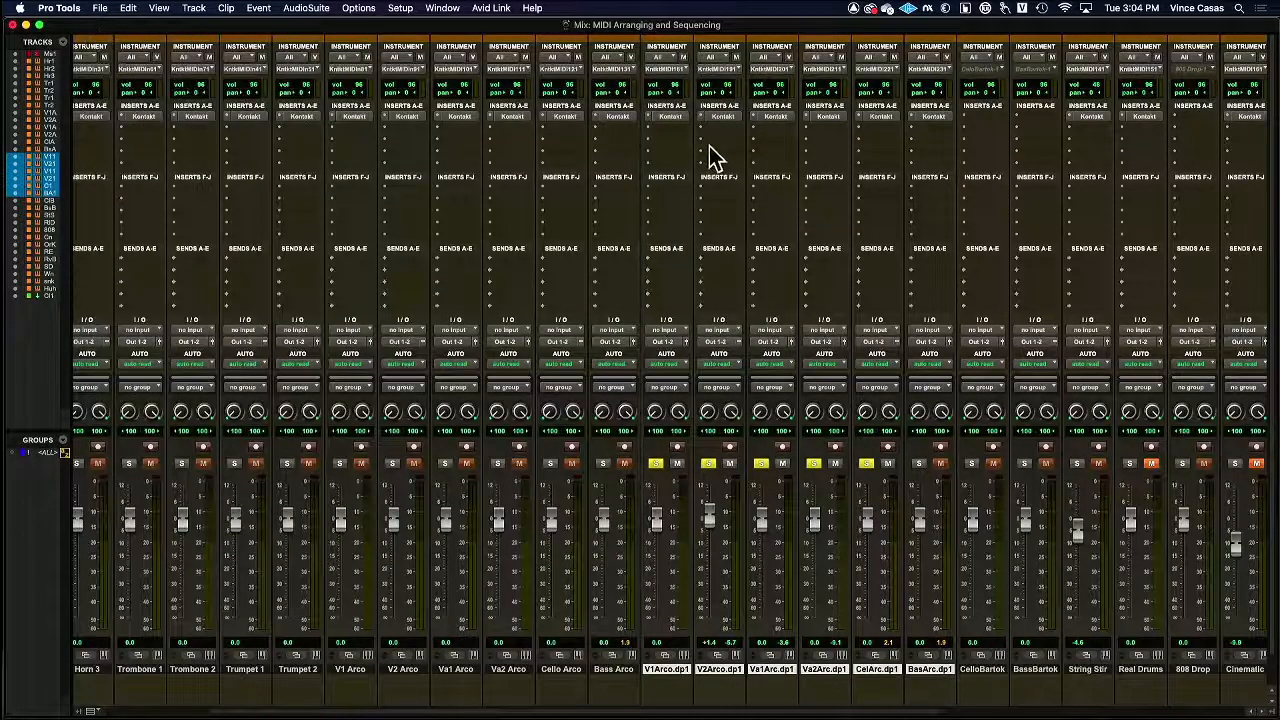
# - Check the Kontakt of V2 Arco.dup1, and in Va1 Arco.dup1's remove Session Strings 2 and set Viola Ensemble to Sustain
pyautogui.click(724, 118)
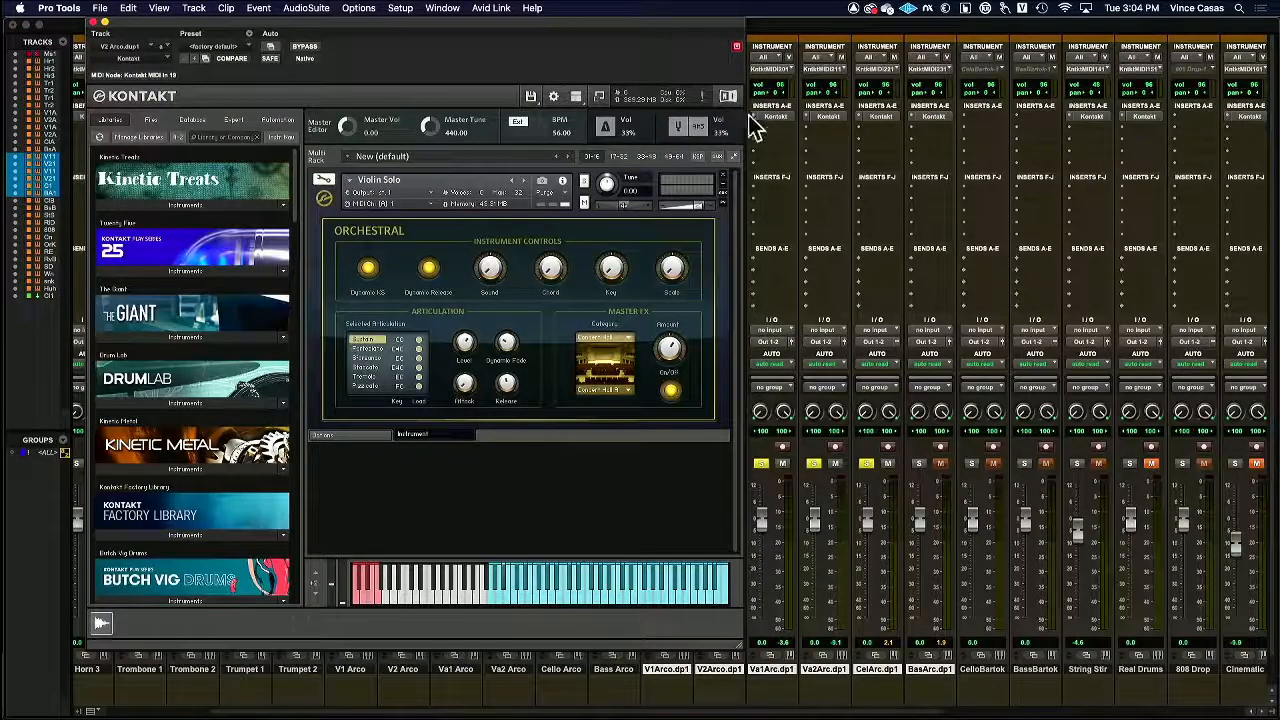
pyautogui.click(813, 118)
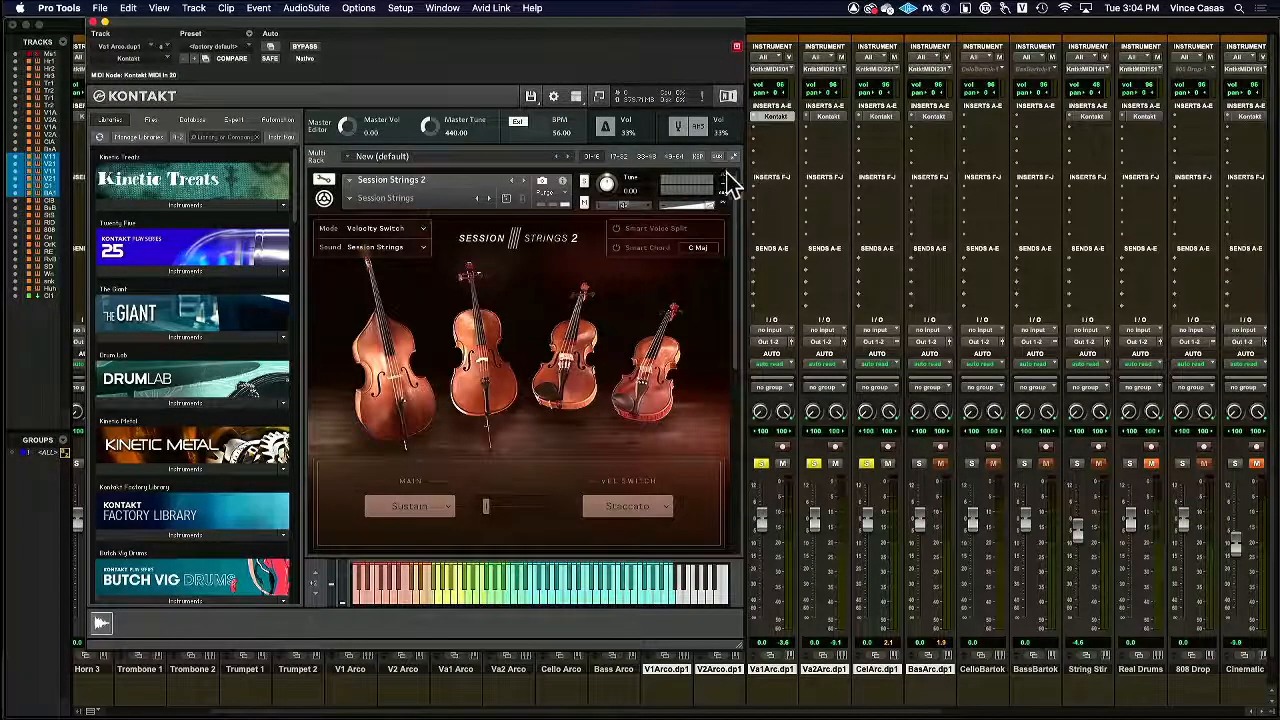
pyautogui.click(363, 340)
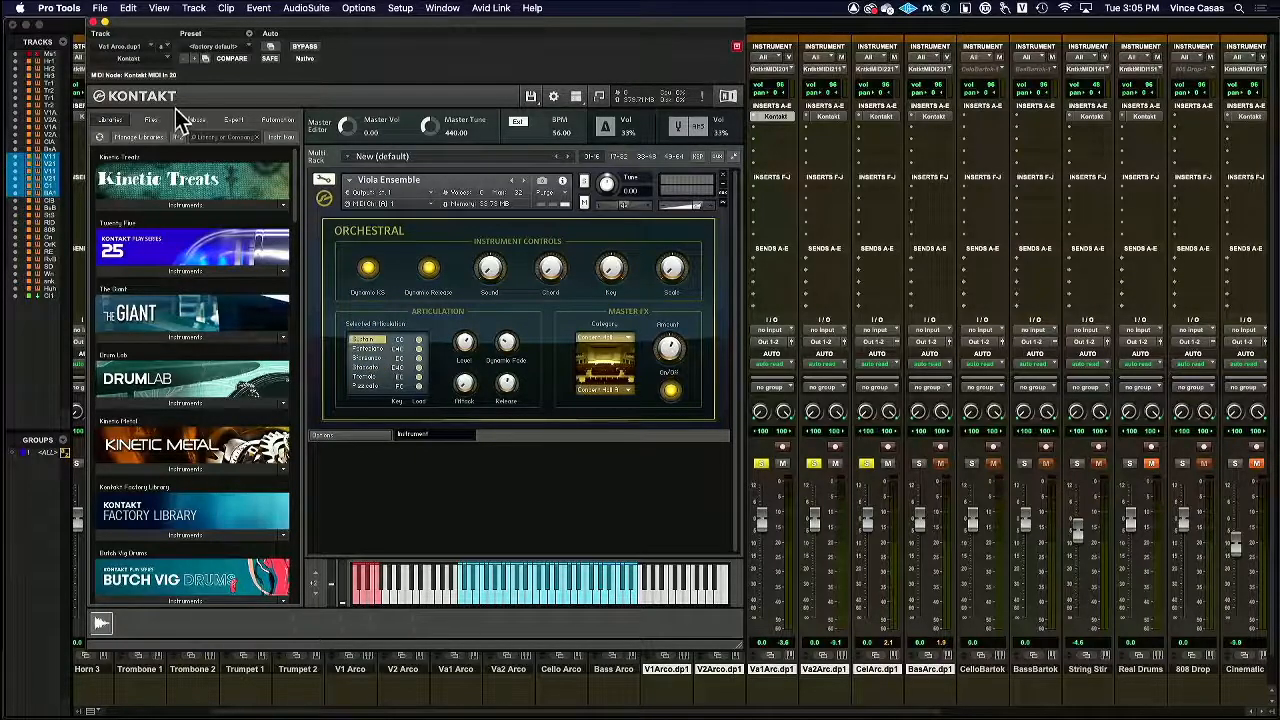
pyautogui.click(91, 21)
# - Return to the arrangement and place the edit cursor at bar 5 on Va1 Arco.dup1
pyautogui.press('super+equal')
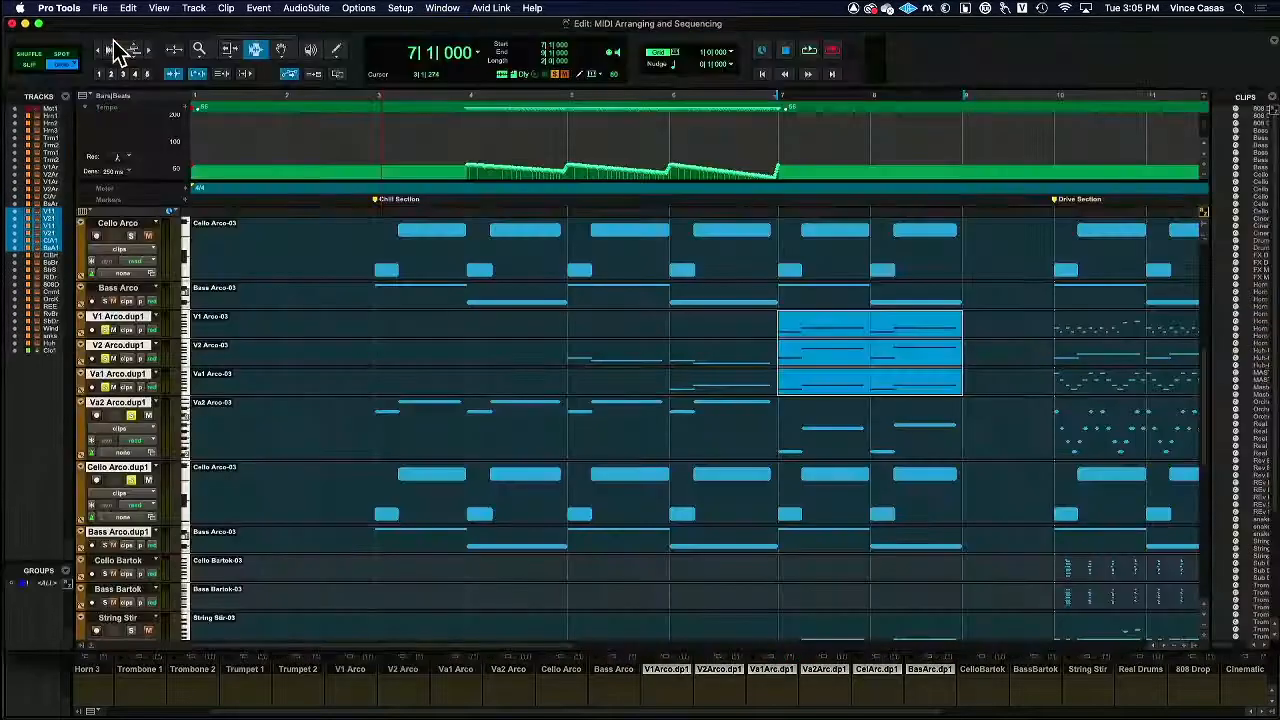
pyautogui.click(573, 384)
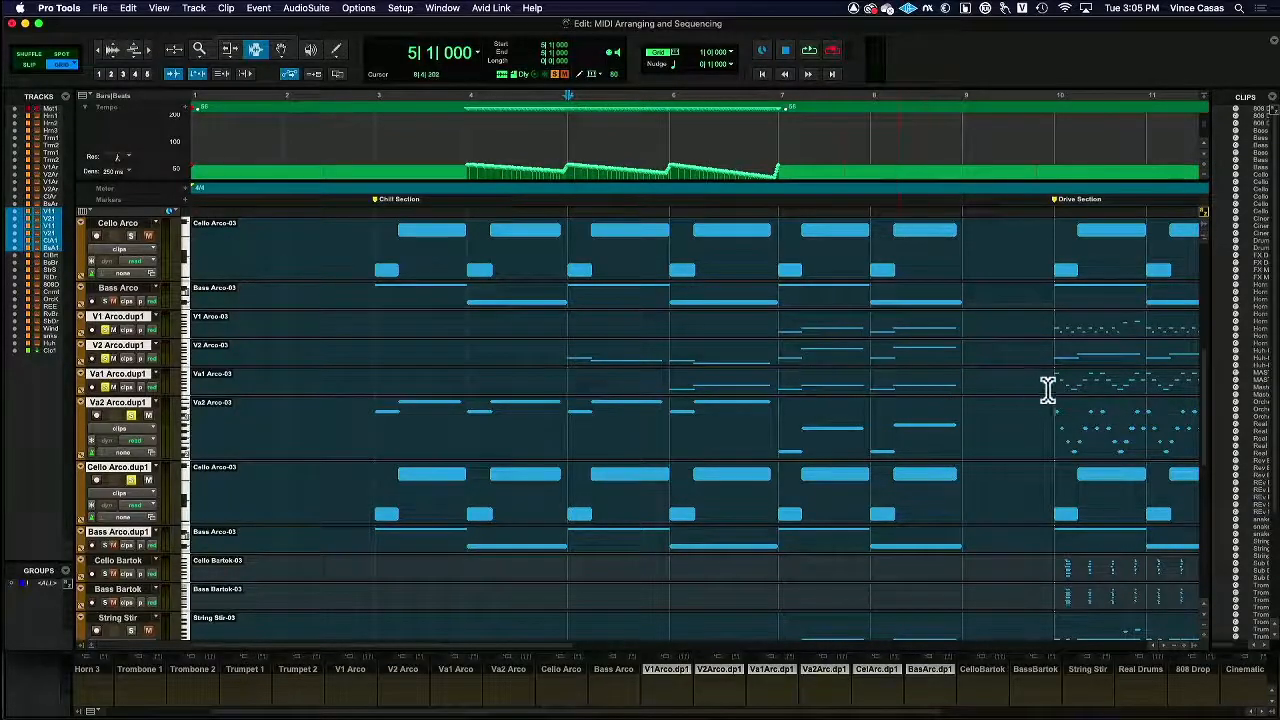
# - Place the edit cursor at bar 7 on V2 Arco.dup1 and play the soloed strings from there
pyautogui.hscroll(1, 600, 411)
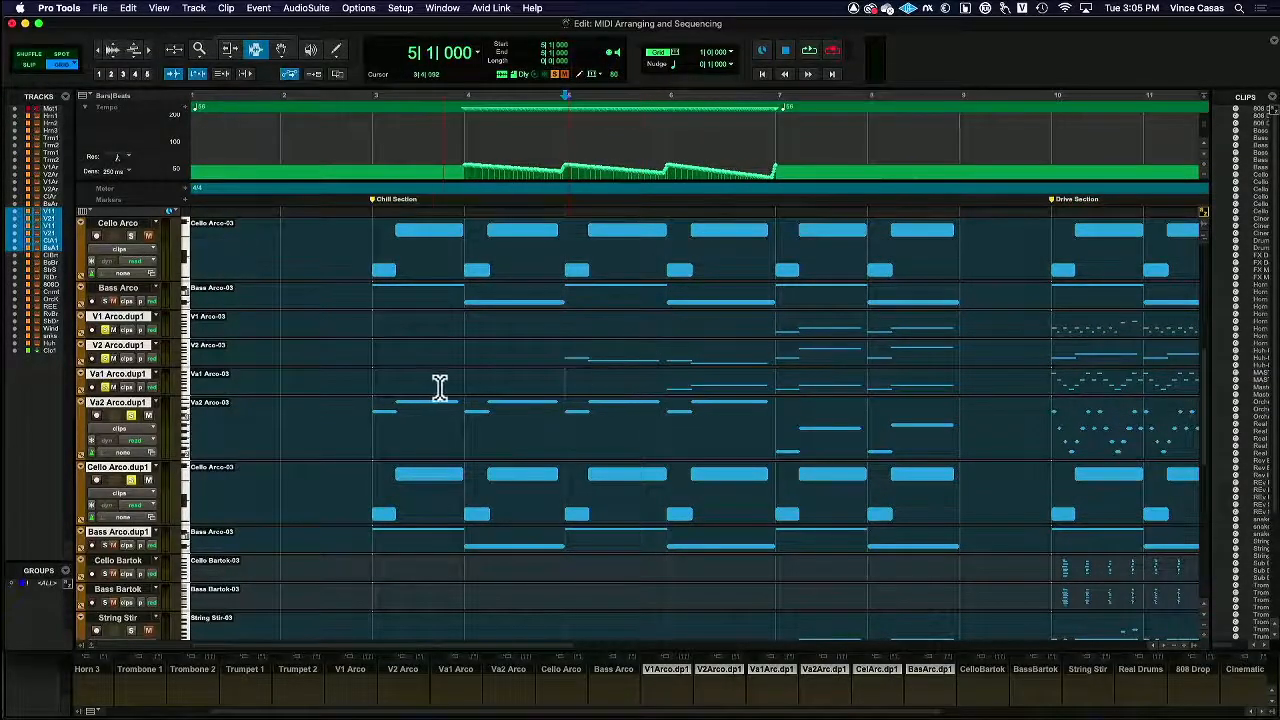
pyautogui.click(374, 400)
pyautogui.click(775, 348)
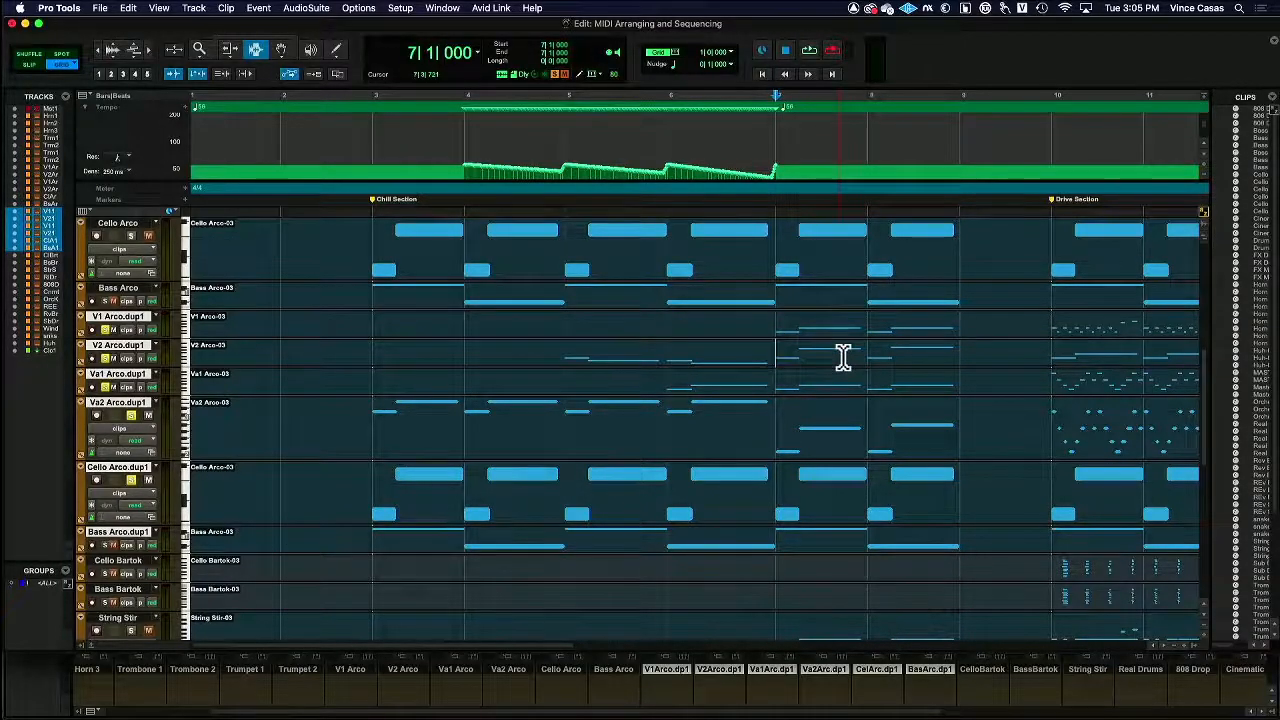
pyautogui.press('space')
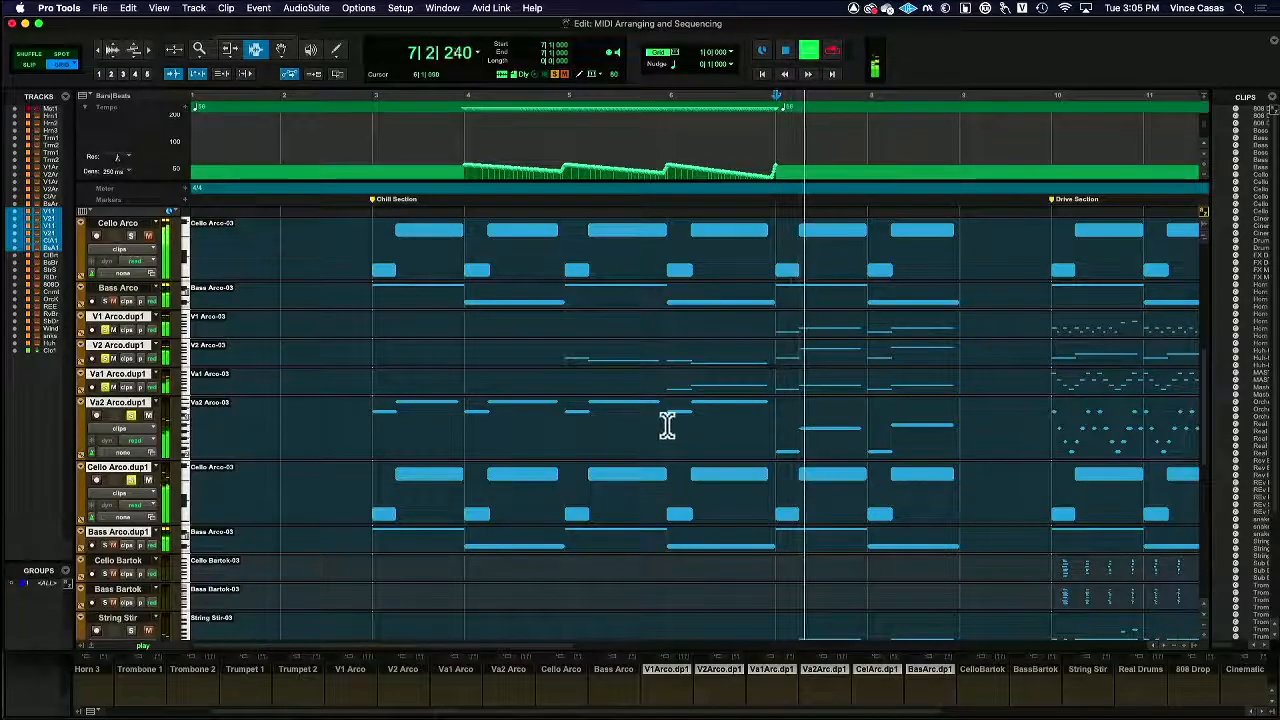
# - Solo the Bass Arco.dup1 channel in the mixer alongside the other duplicated string tracks
pyautogui.press('super+equal')
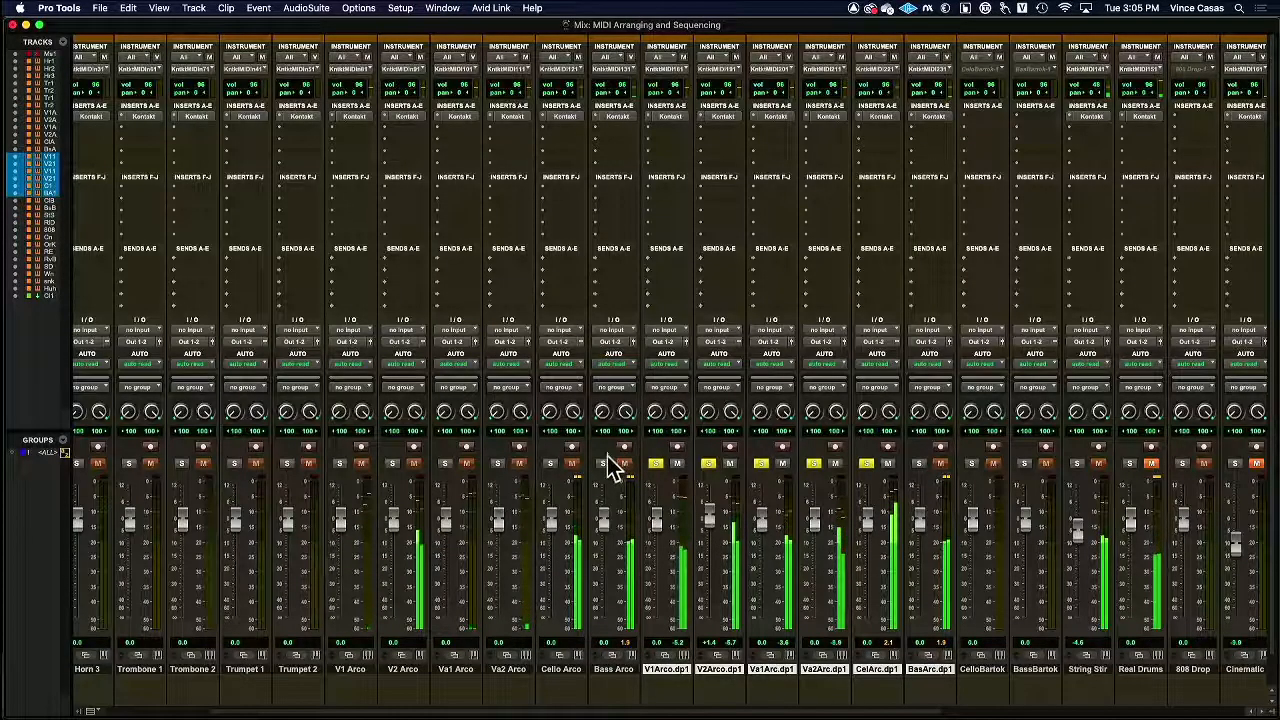
pyautogui.click(553, 464)
pyautogui.click(553, 464)
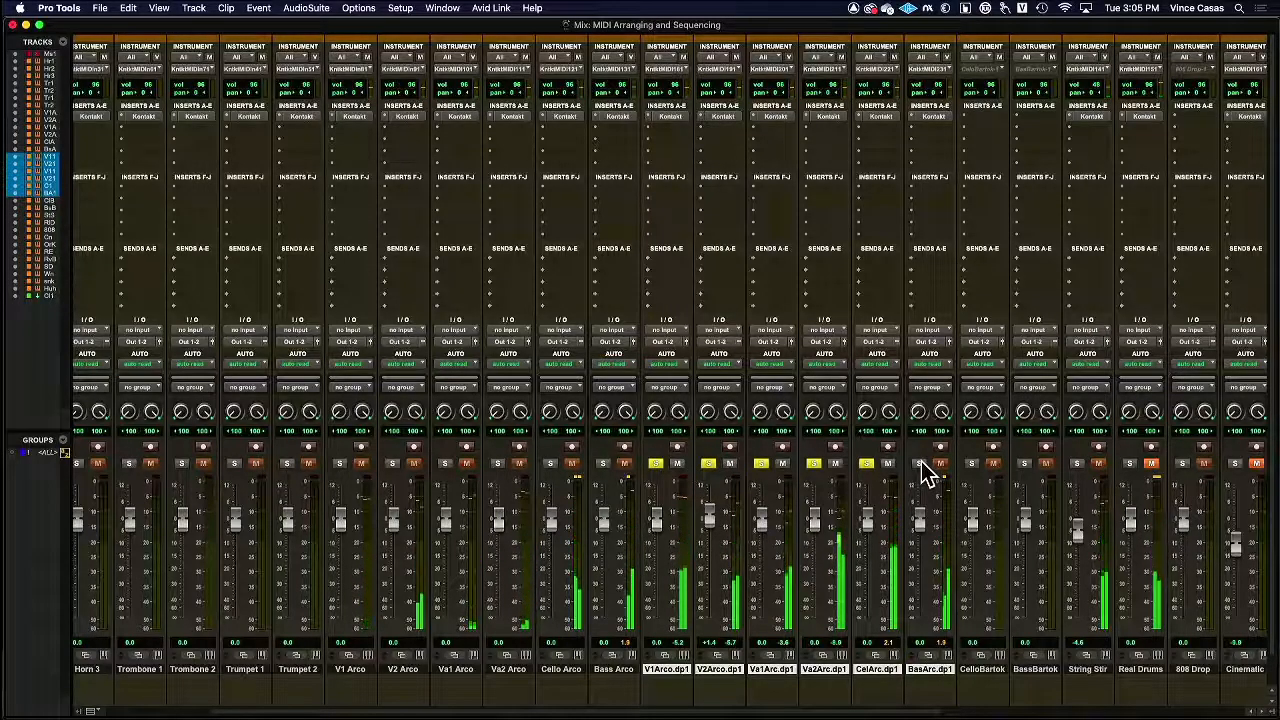
pyautogui.click(919, 464)
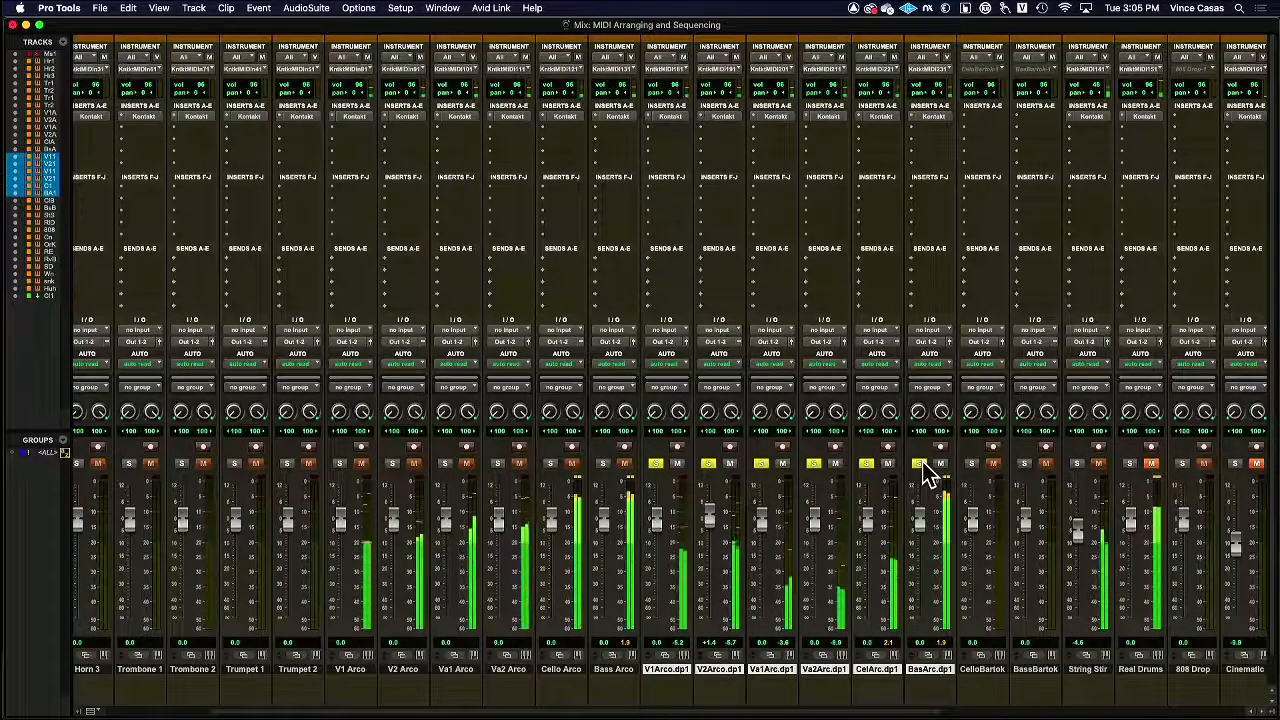
# - Lower the faders of Bass Arco.dup1 to -2.5, V2 to -1.7, Va1 to -2.0 and V1 to -4.1 dB, then return to the arrangement
pyautogui.moveTo(919, 520); pyautogui.dragTo(927, 527)
pyautogui.moveTo(709, 512); pyautogui.dragTo(766, 528)
pyautogui.moveTo(657, 534); pyautogui.dragTo(658, 545)
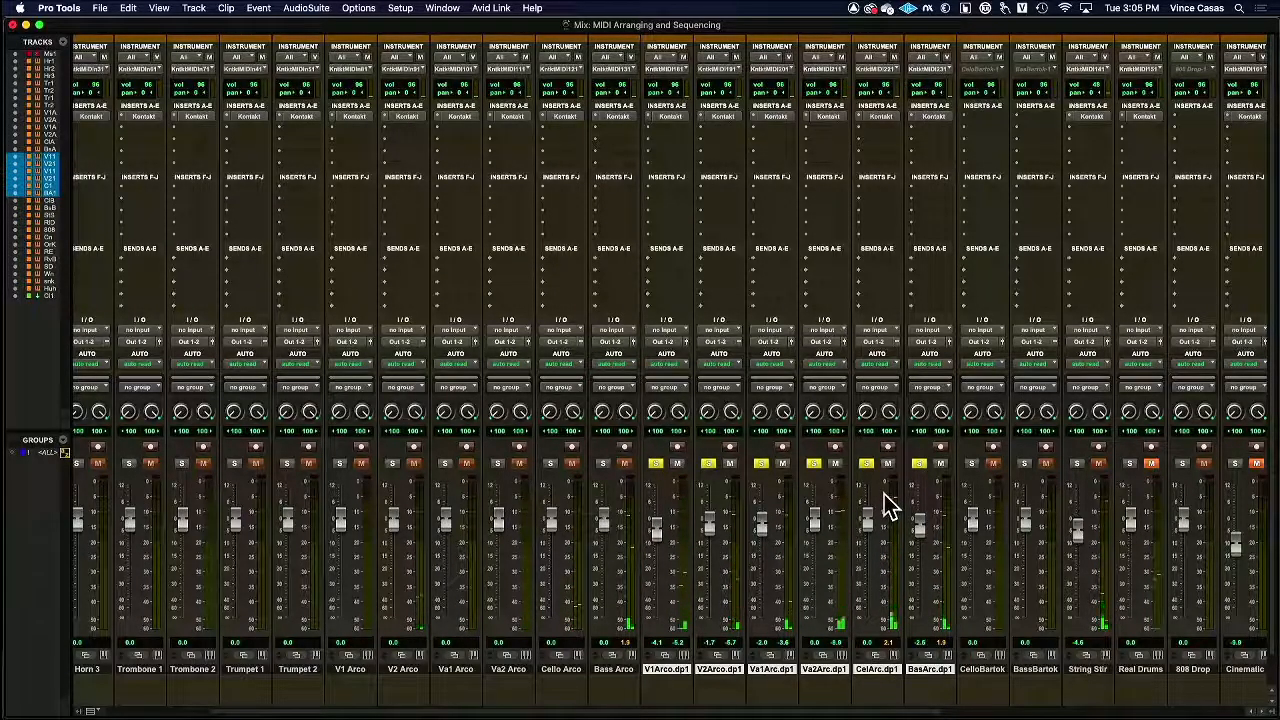
pyautogui.press('super+equal')
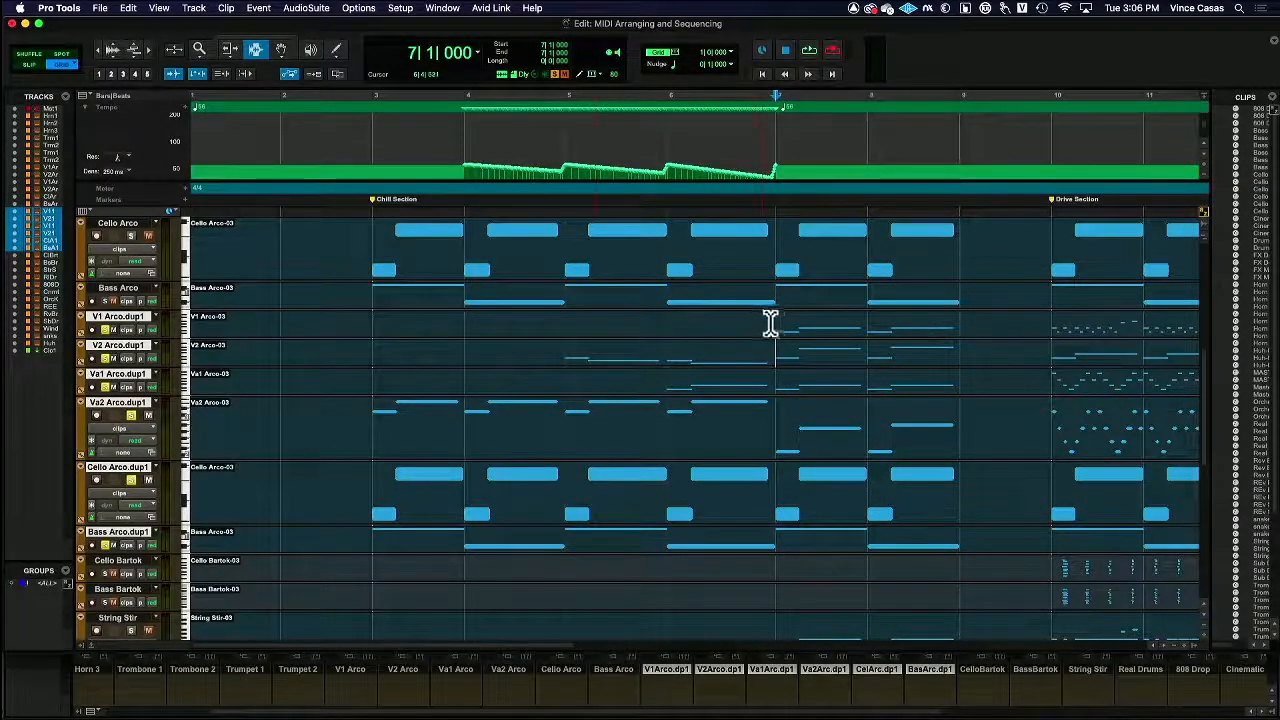
# - Select bars 7 to 9 on V1 Arco.dup1, then the same range across V2 and Va1 Arco.dup1
pyautogui.hscroll(2, 888, 360)
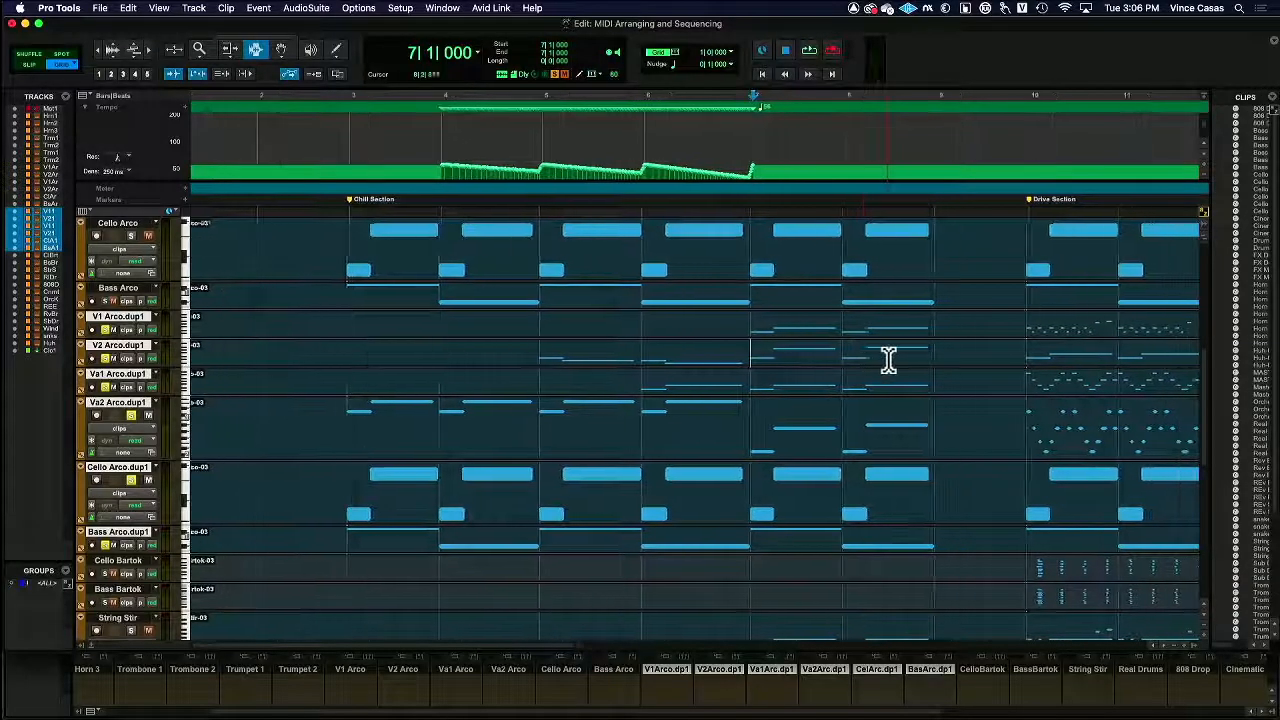
pyautogui.hscroll(5, 888, 360)
pyautogui.moveTo(672, 329); pyautogui.dragTo(836, 333)
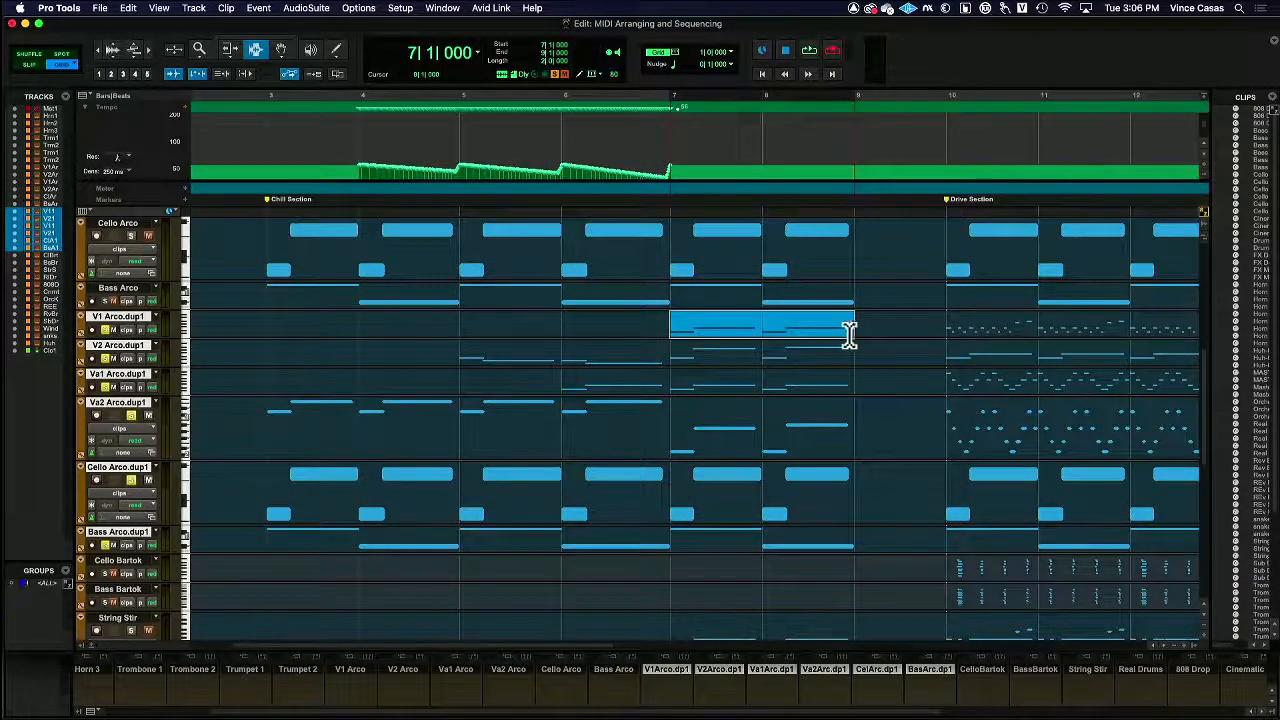
pyautogui.moveTo(674, 360); pyautogui.dragTo(849, 380)
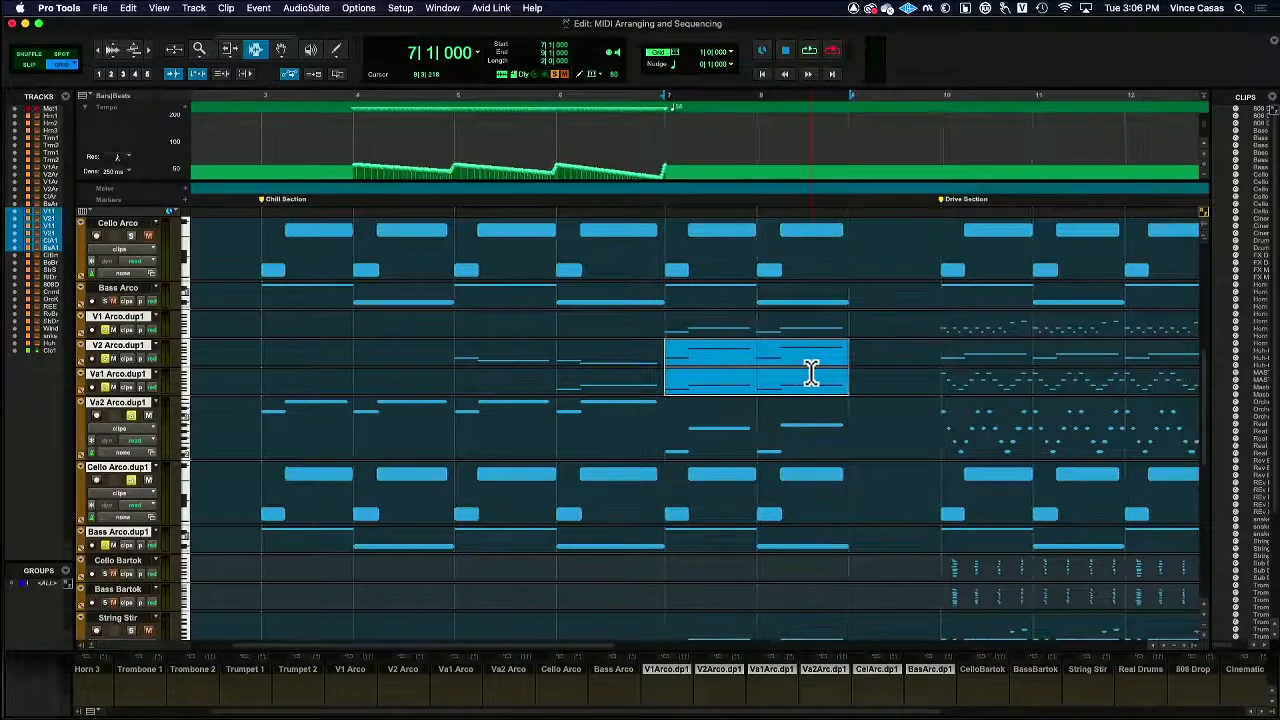
pyautogui.hscroll(10, 811, 371)
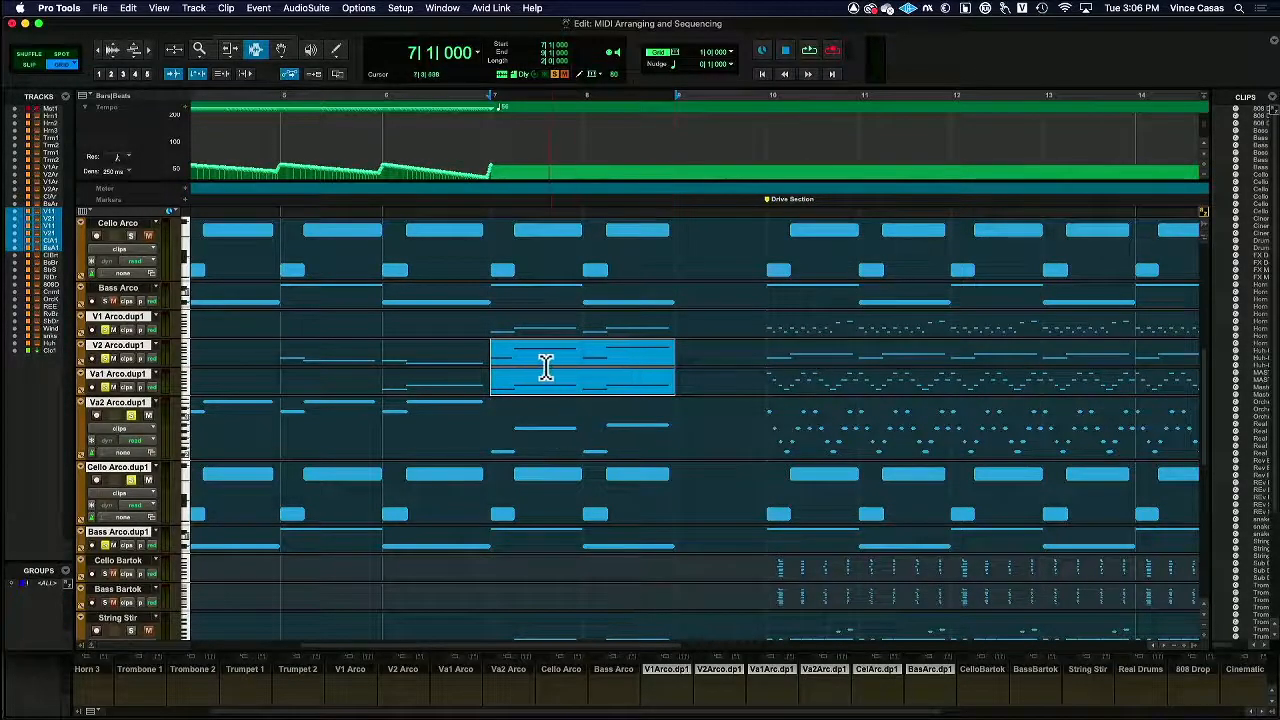
# - Select the String Stir notes from bar 3 to bar 18 and solo the String Stir track
pyautogui.scroll(-6, 563, 368)
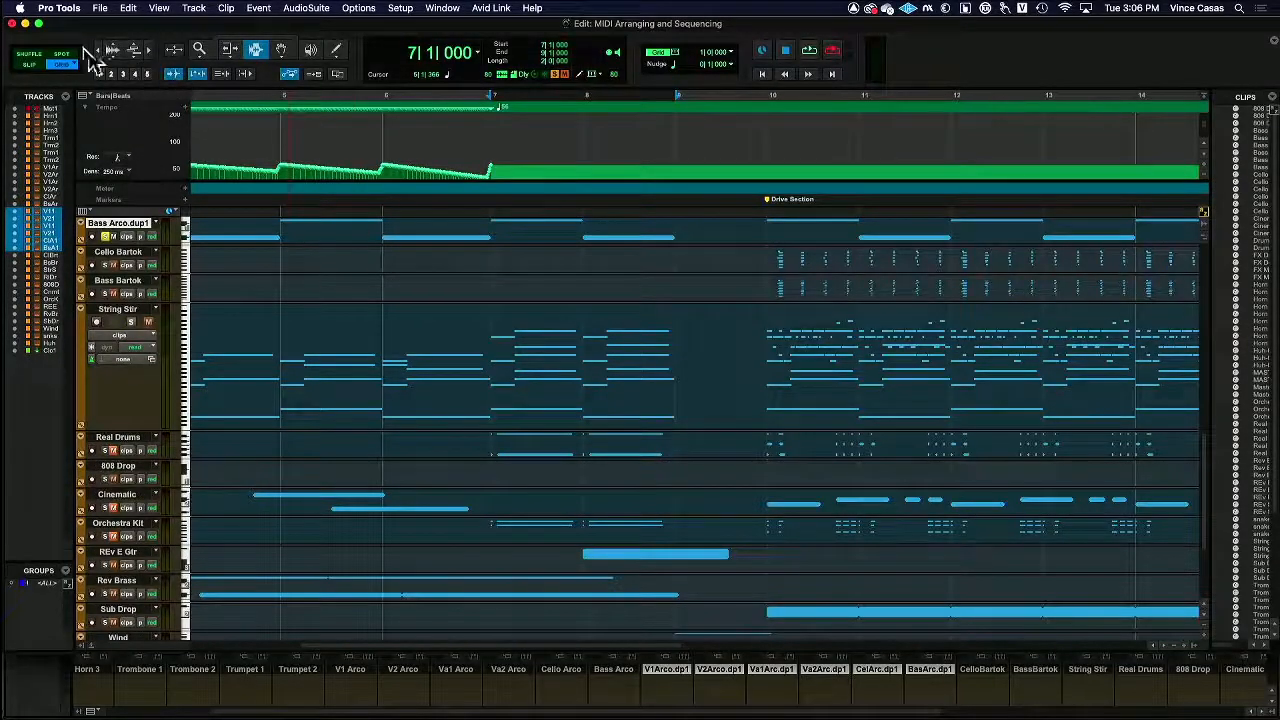
pyautogui.click(98, 49)
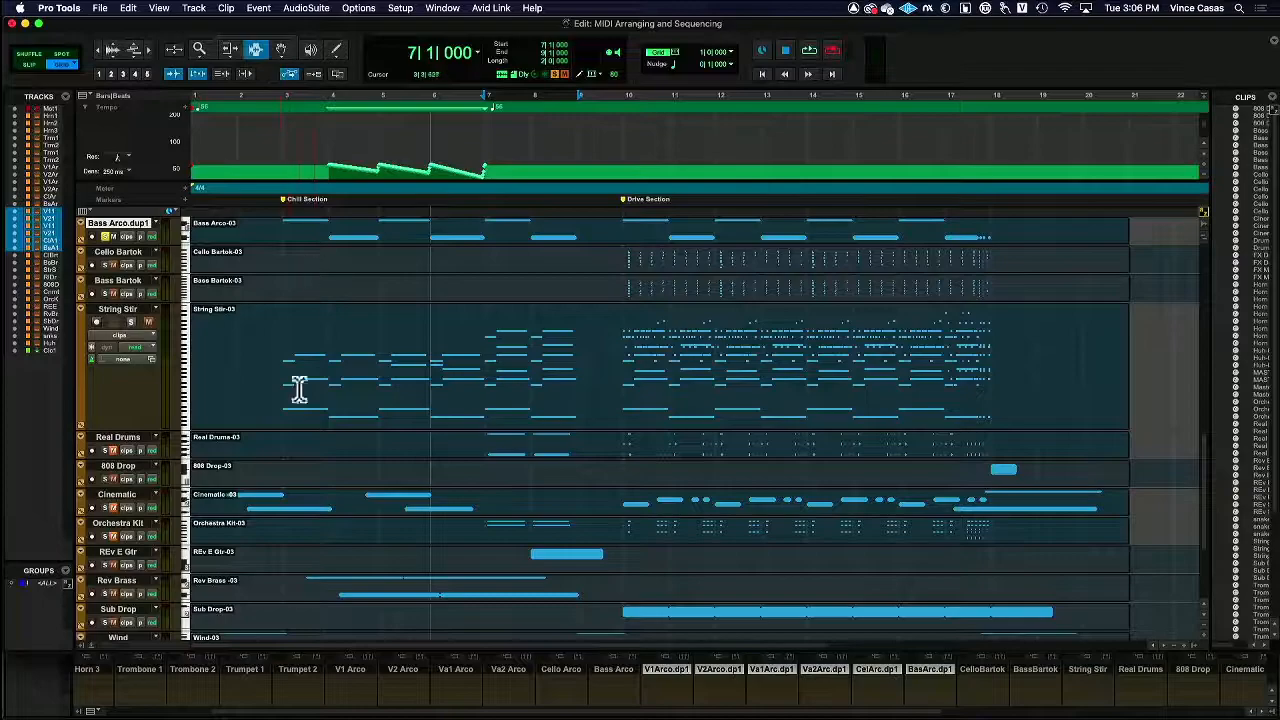
pyautogui.moveTo(280, 377); pyautogui.dragTo(981, 388)
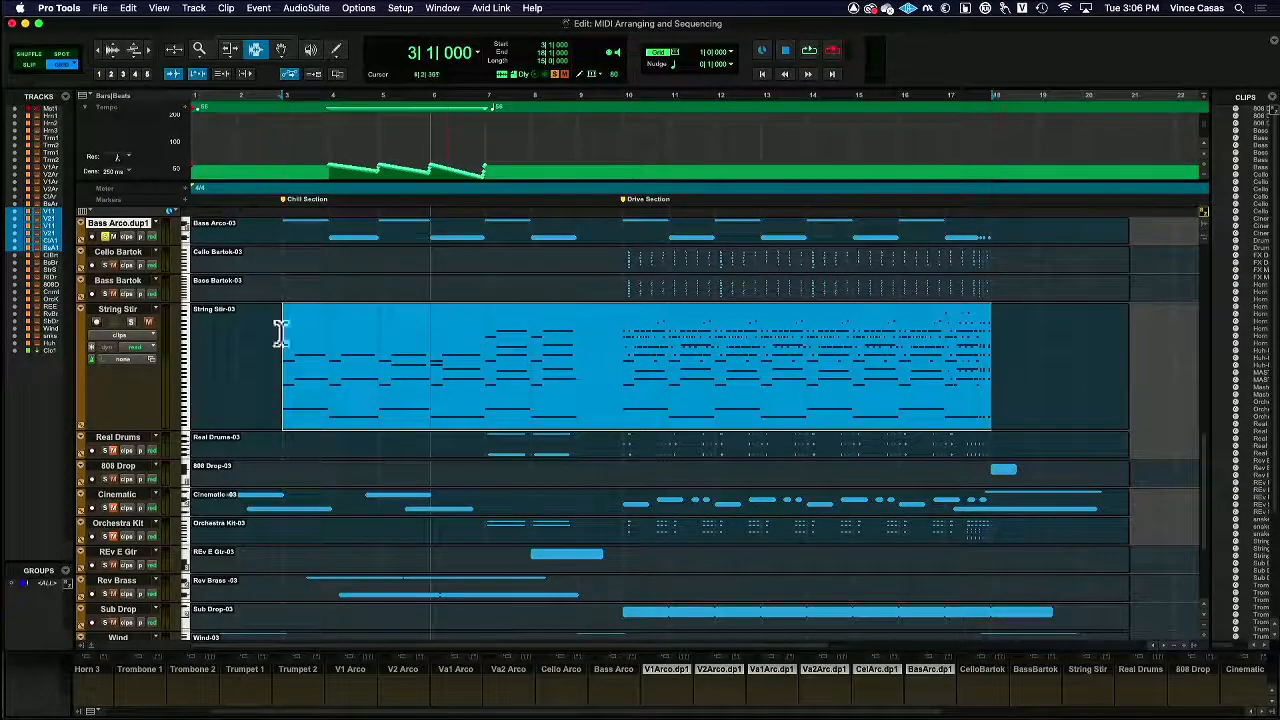
pyautogui.click(122, 310)
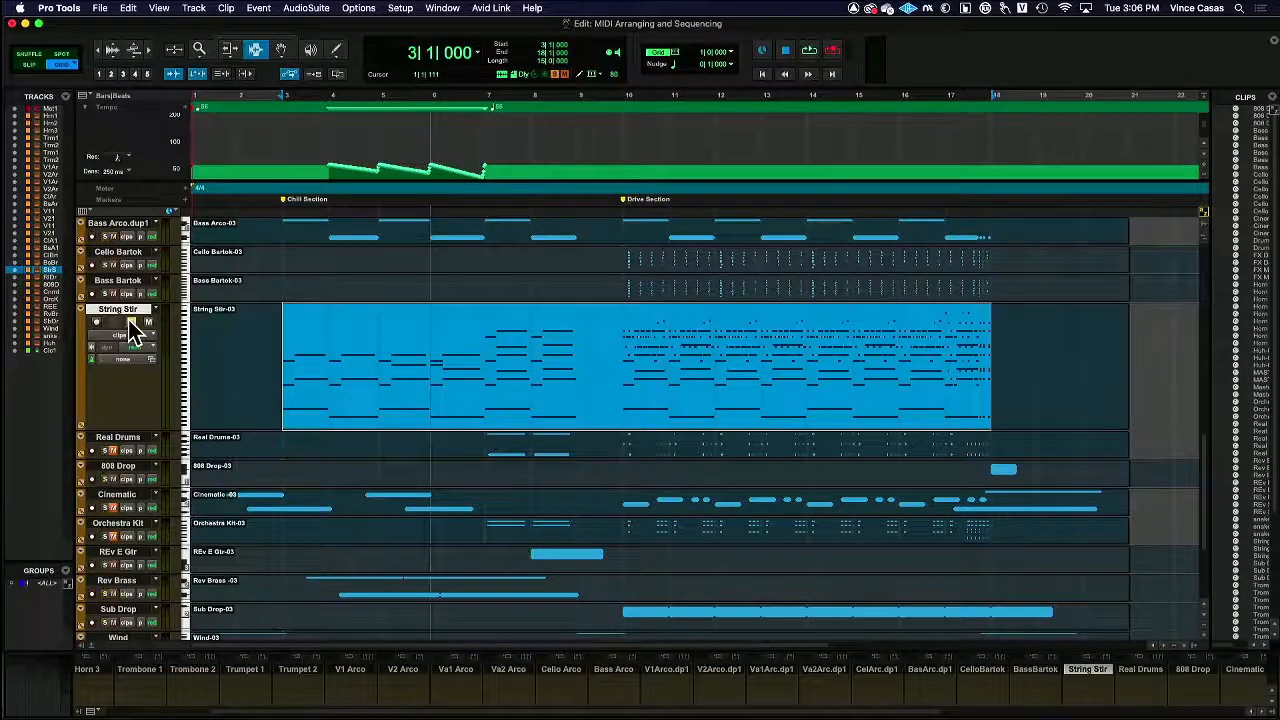
# - Insert a second stereo Kontakt instrument on the String Stir channel in the mixer
pyautogui.press('super+equal')
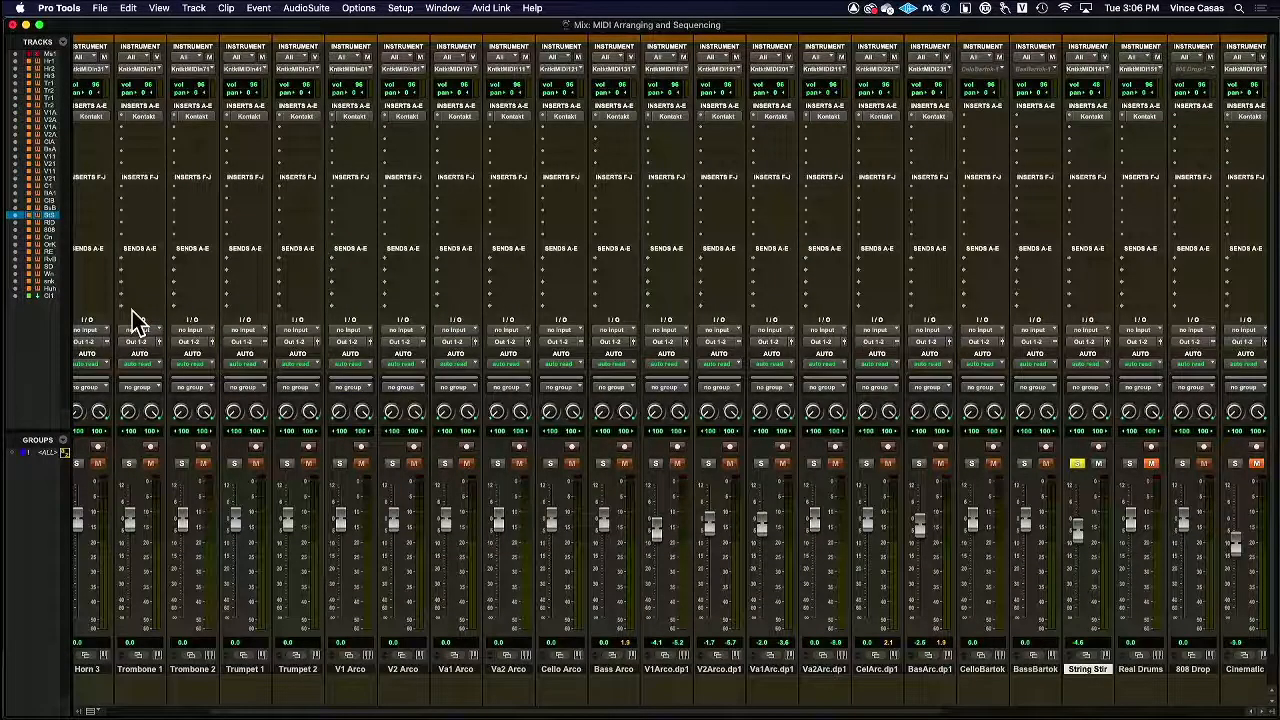
pyautogui.click(1086, 117)
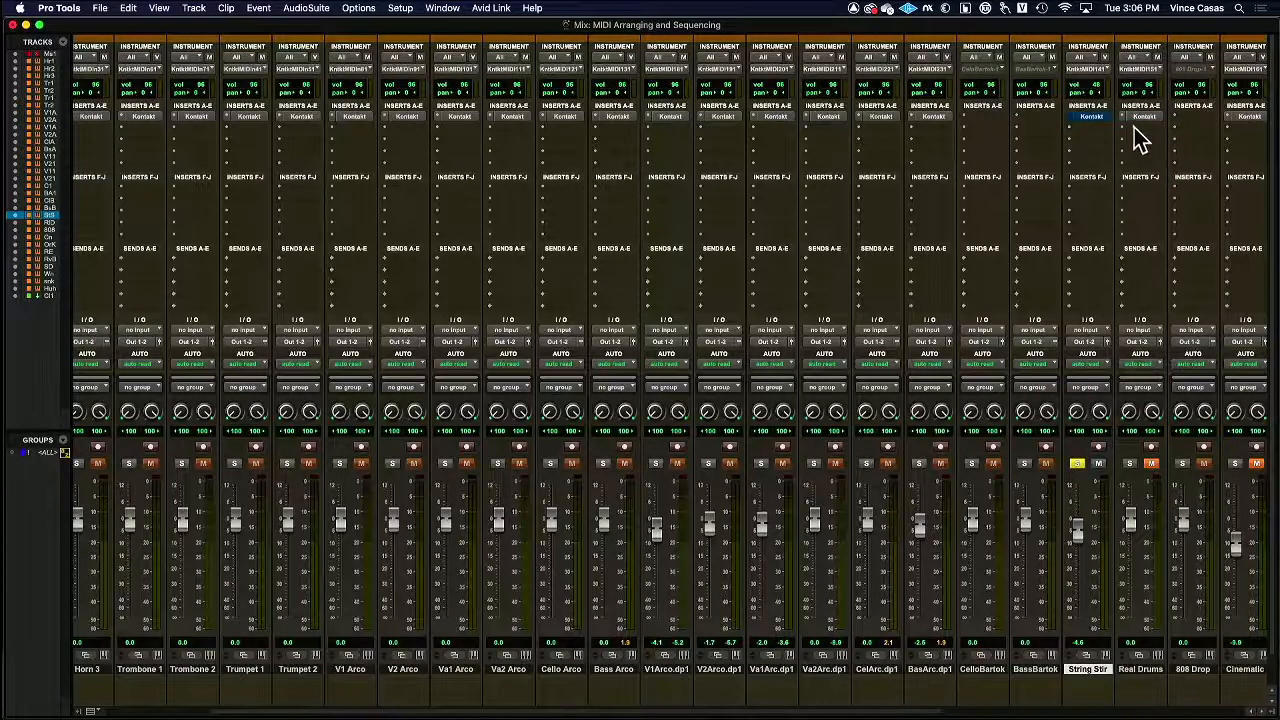
pyautogui.click(1074, 138)
pyautogui.moveTo(1152, 133)
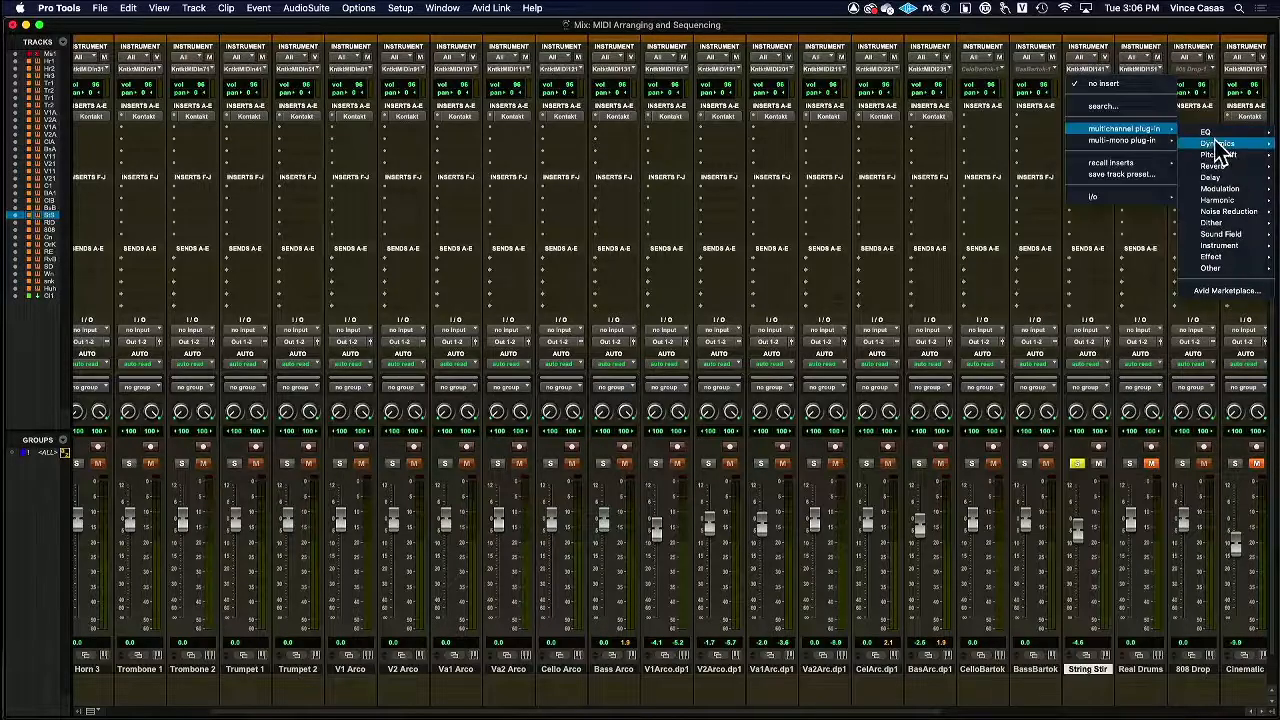
pyautogui.moveTo(1233, 238)
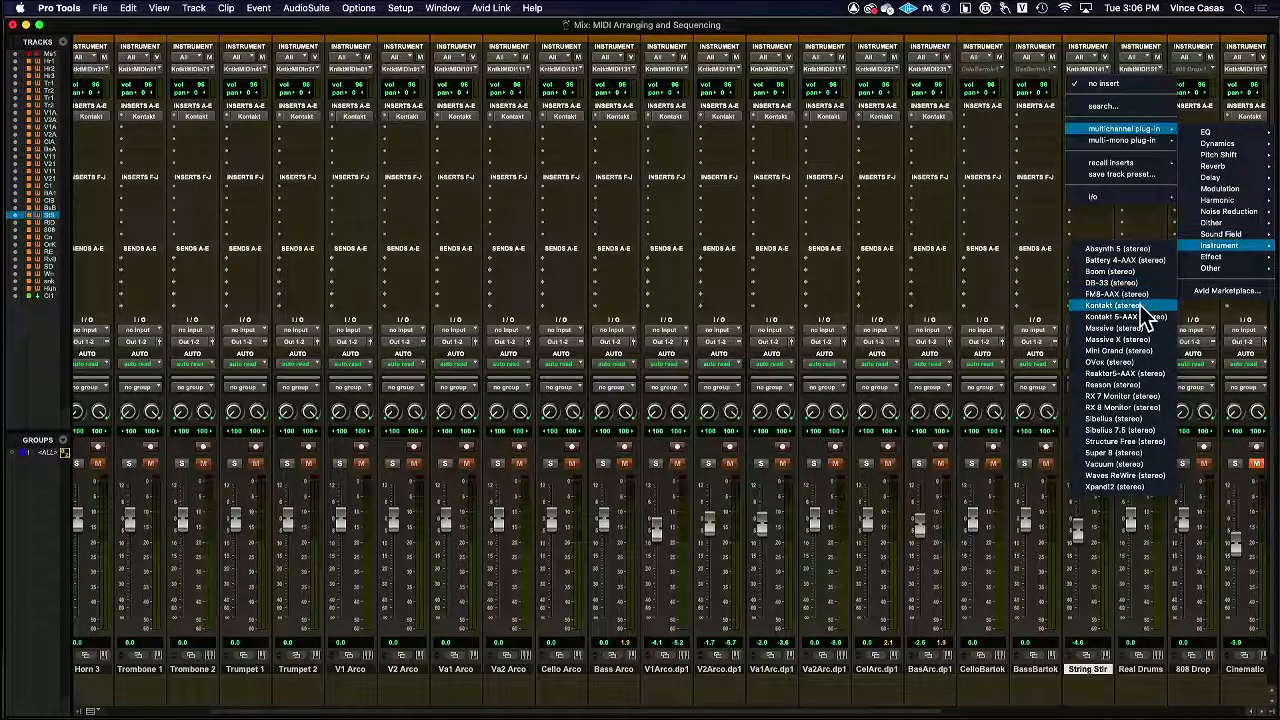
pyautogui.click(1143, 316)
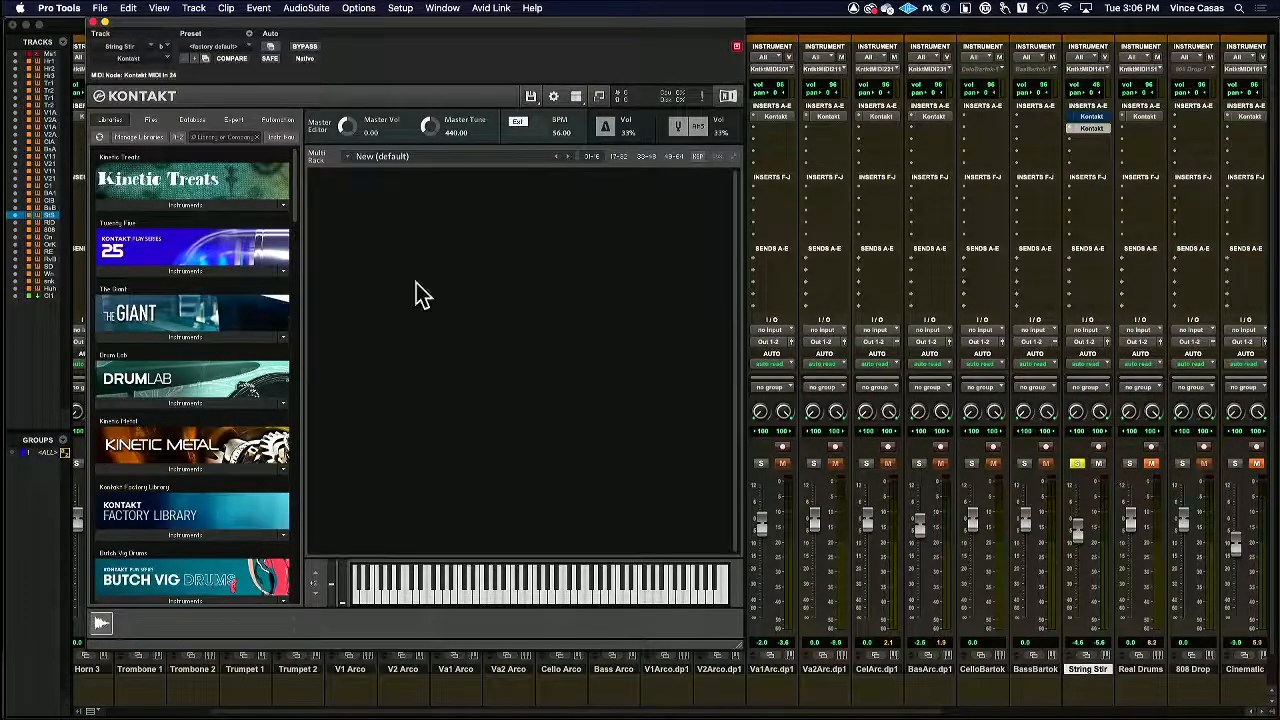
# - Load The Giant.nki into the new Kontakt and route String Stir's MIDI output to Kontakt MIDI In 24
pyautogui.click(200, 337)
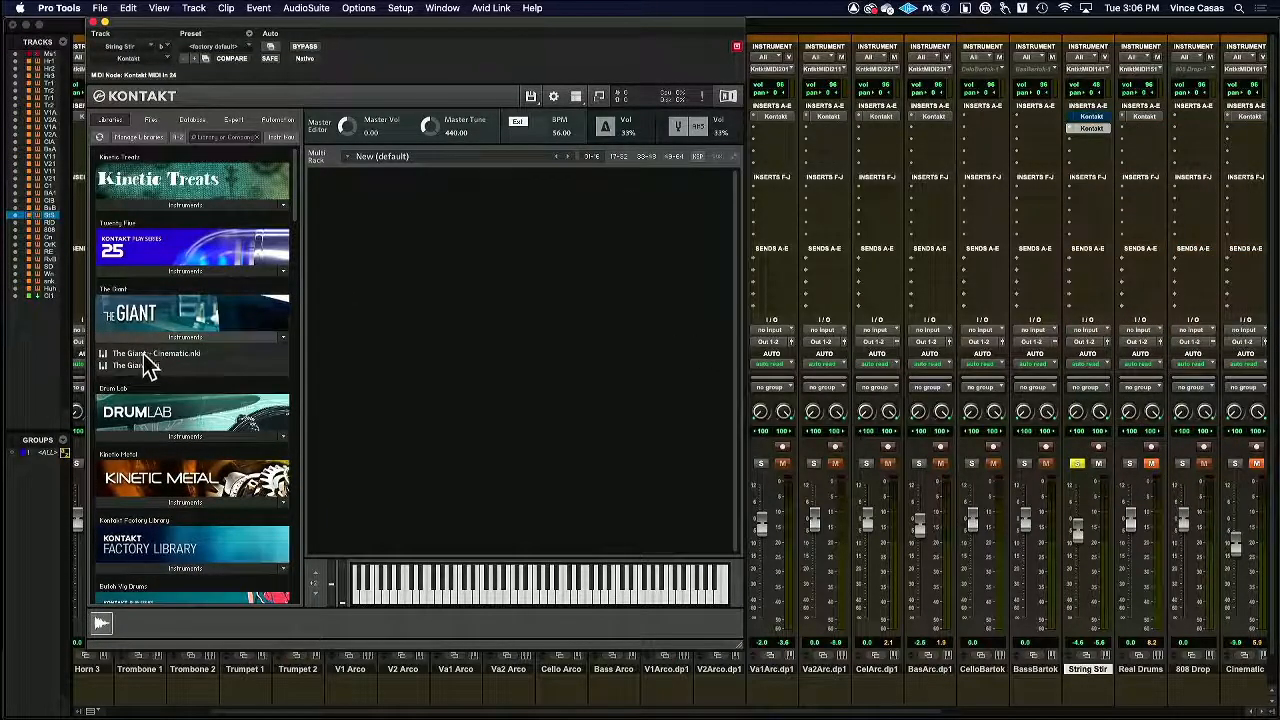
pyautogui.moveTo(140, 366); pyautogui.dragTo(551, 251)
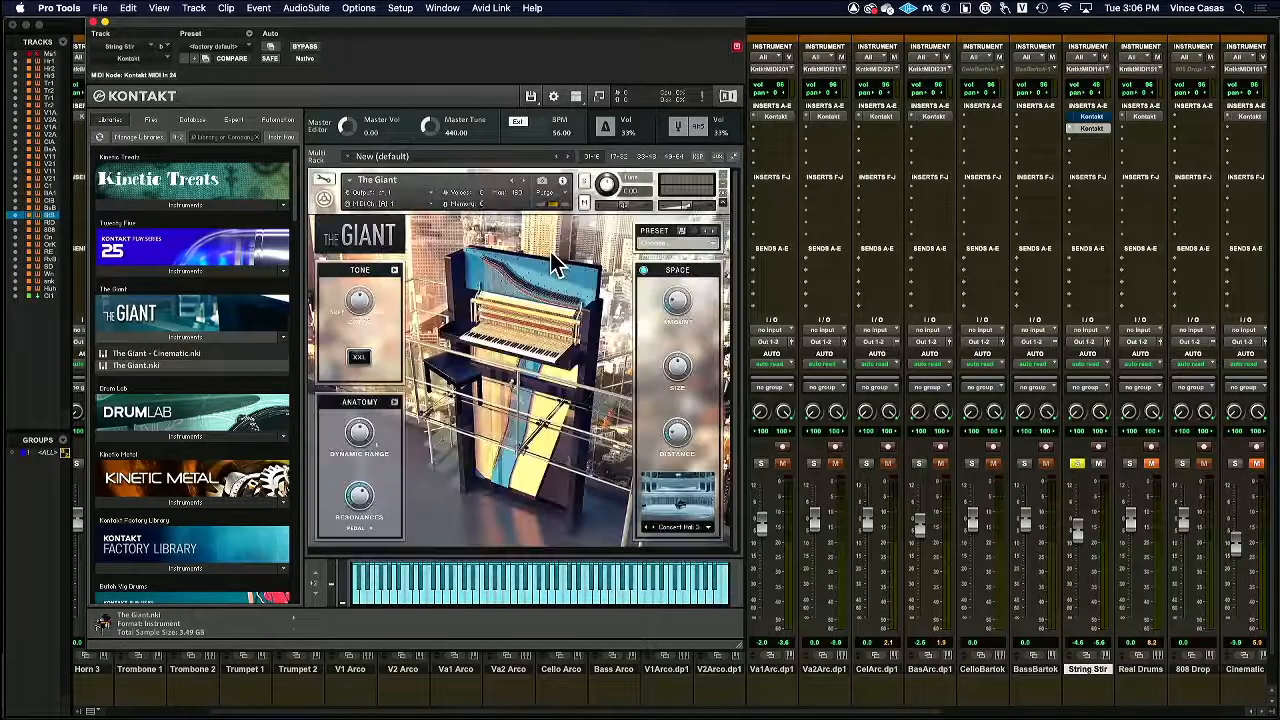
pyautogui.click(1100, 68)
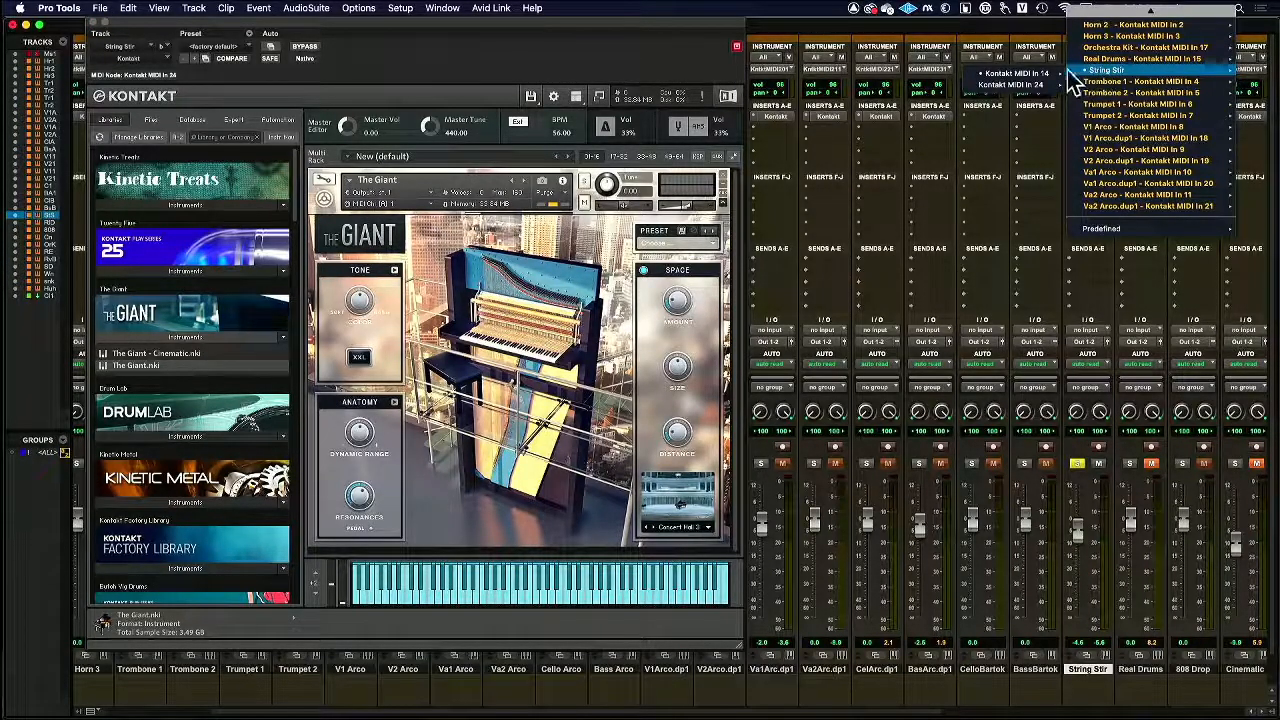
pyautogui.click(942, 86)
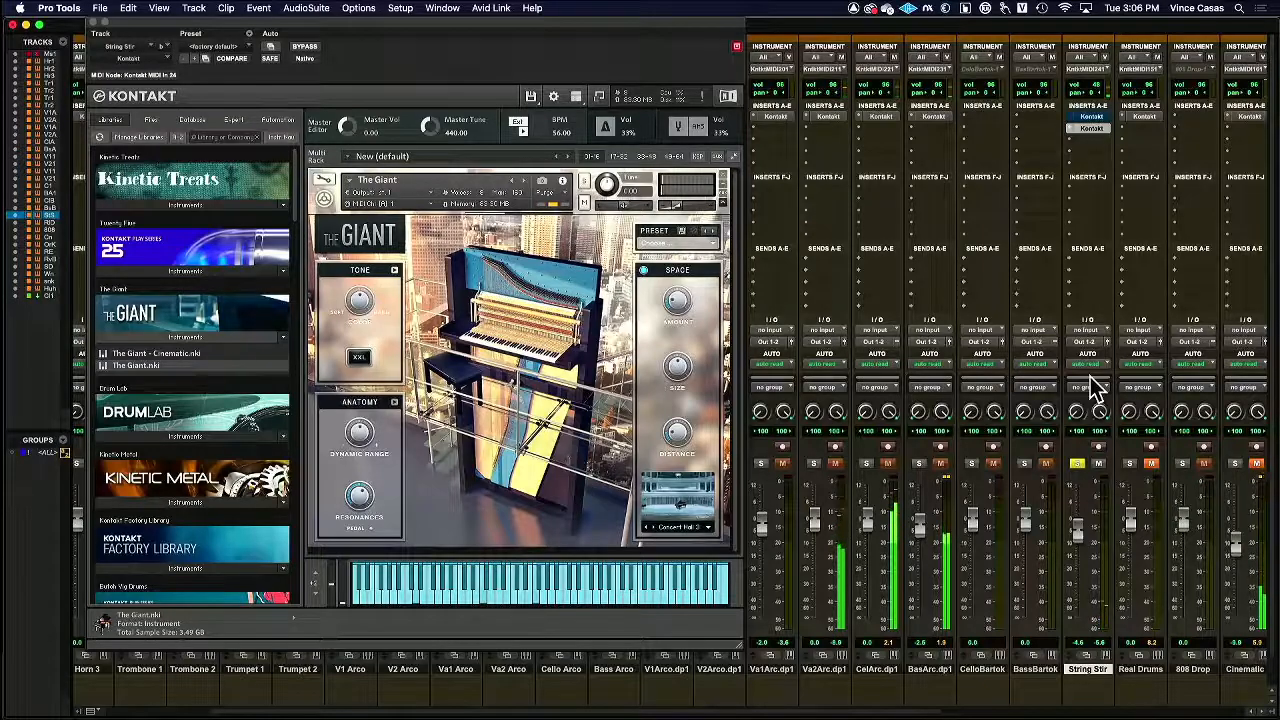
# - Return to the arrangement and set The Giant's MIDI channel to 1 on port A
pyautogui.press('super+equal')
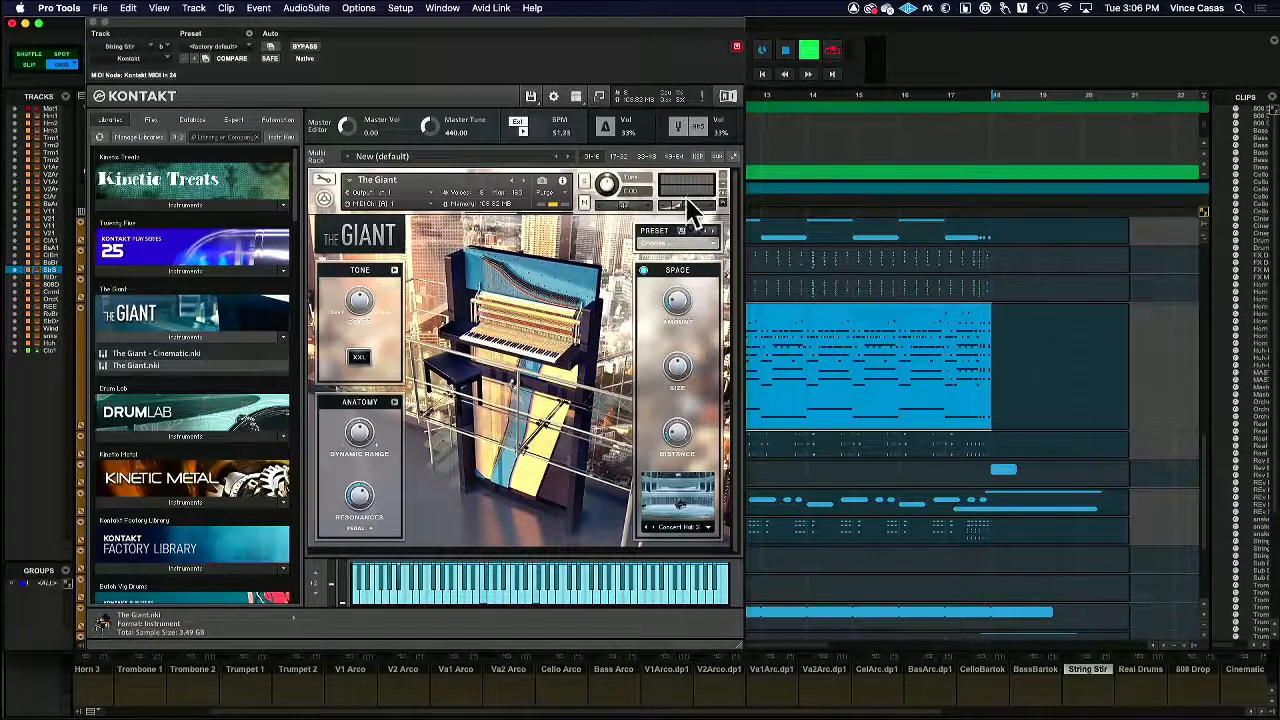
pyautogui.click(408, 203)
pyautogui.moveTo(440, 226)
pyautogui.click(497, 228)
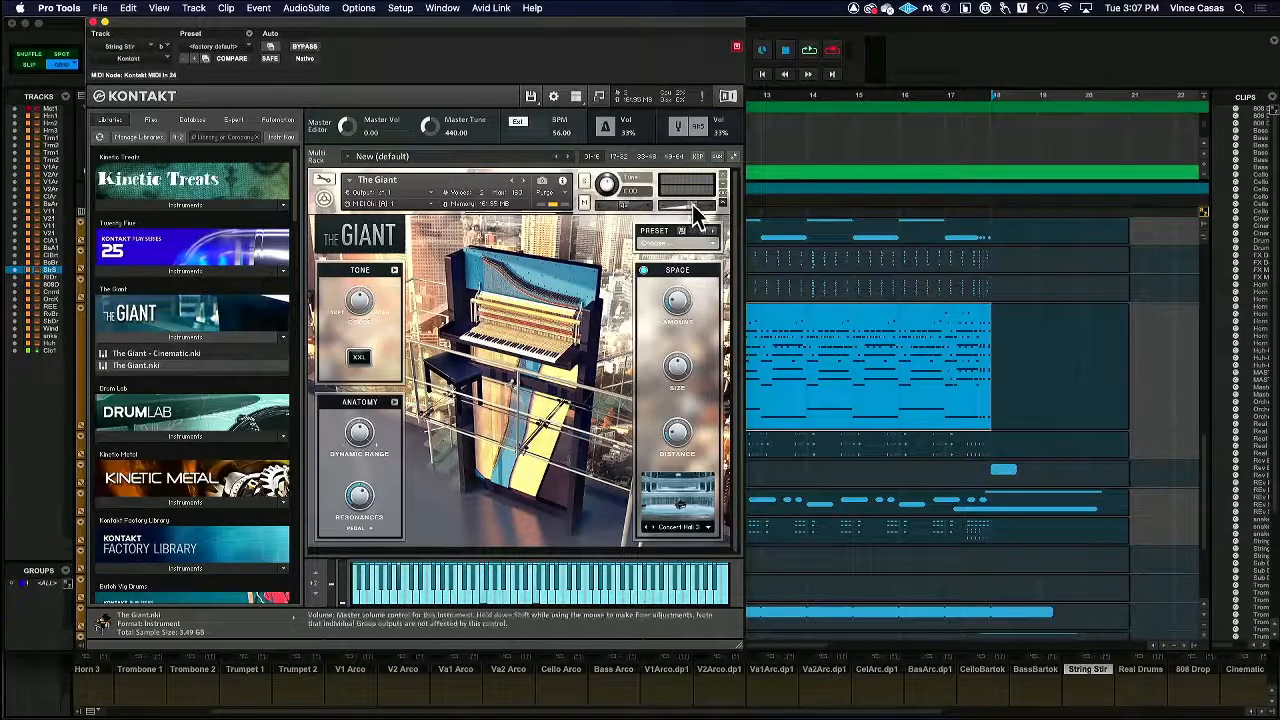
# - Play the String Stir part through The Giant, raise the instrument volume, and set the String Stir fader to +4.9 dB
pyautogui.press('space')
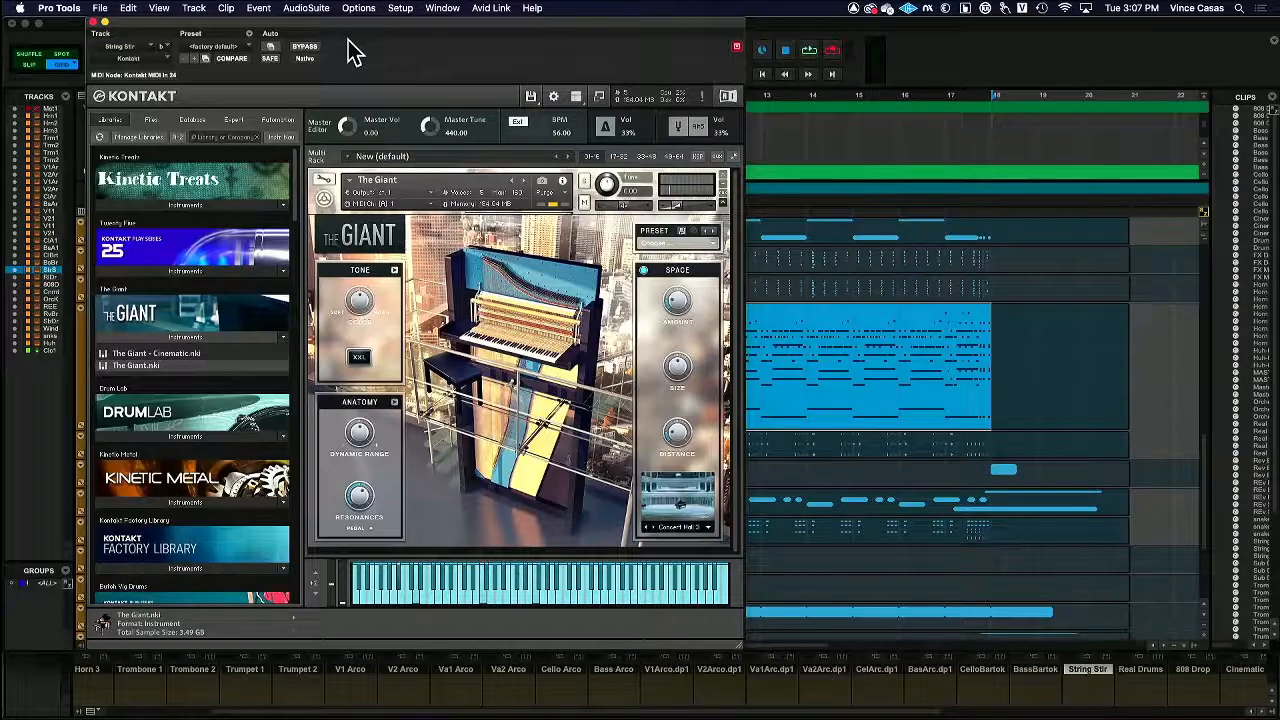
pyautogui.press('space')
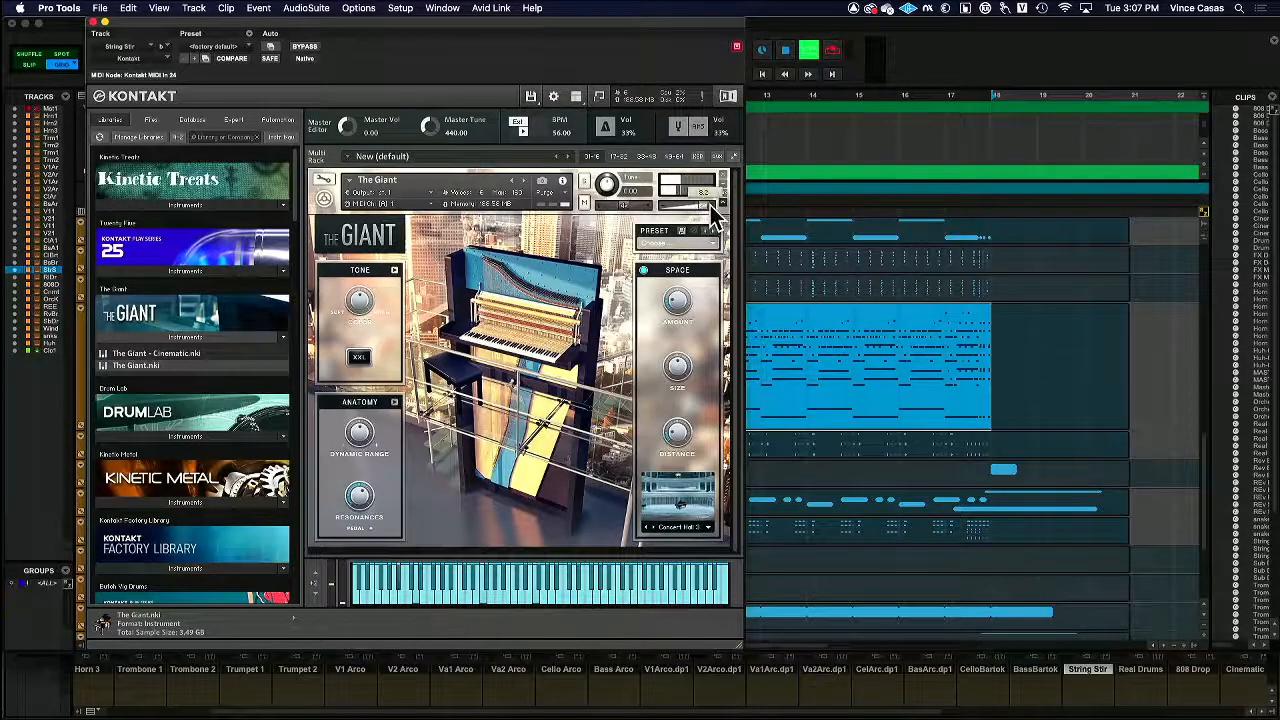
pyautogui.press('super+equal')
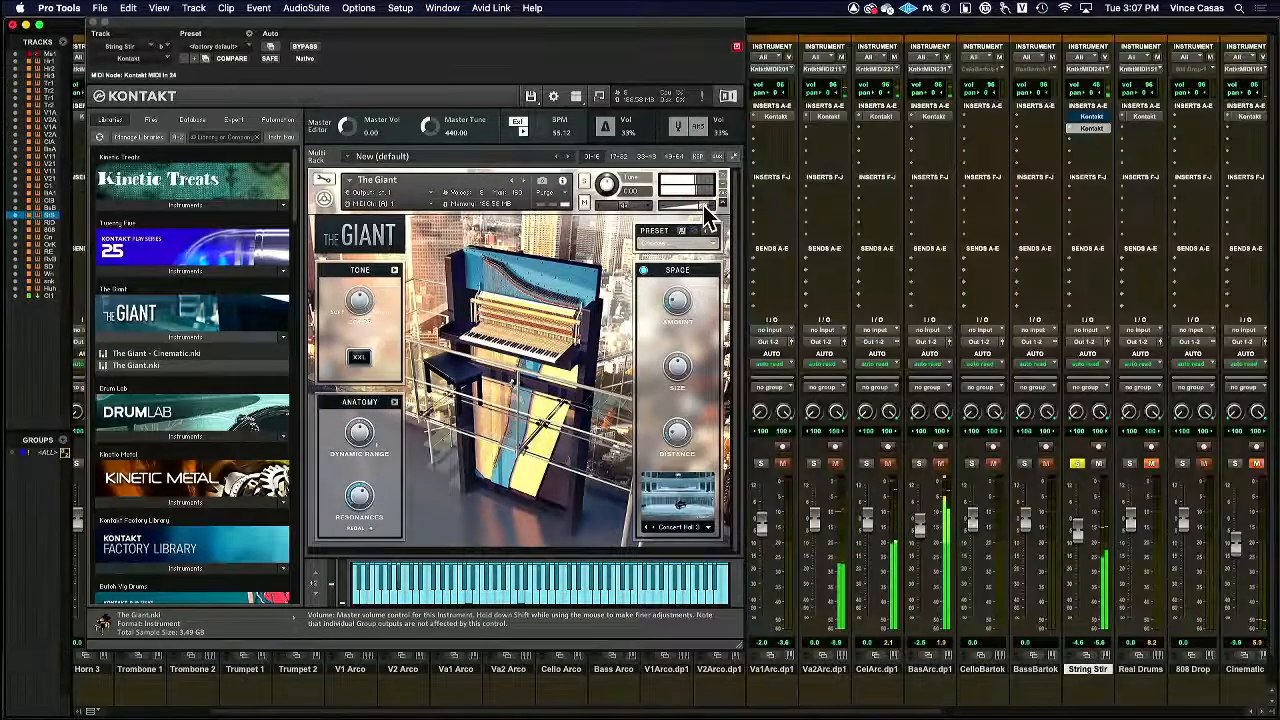
pyautogui.moveTo(1079, 530); pyautogui.dragTo(1079, 495)
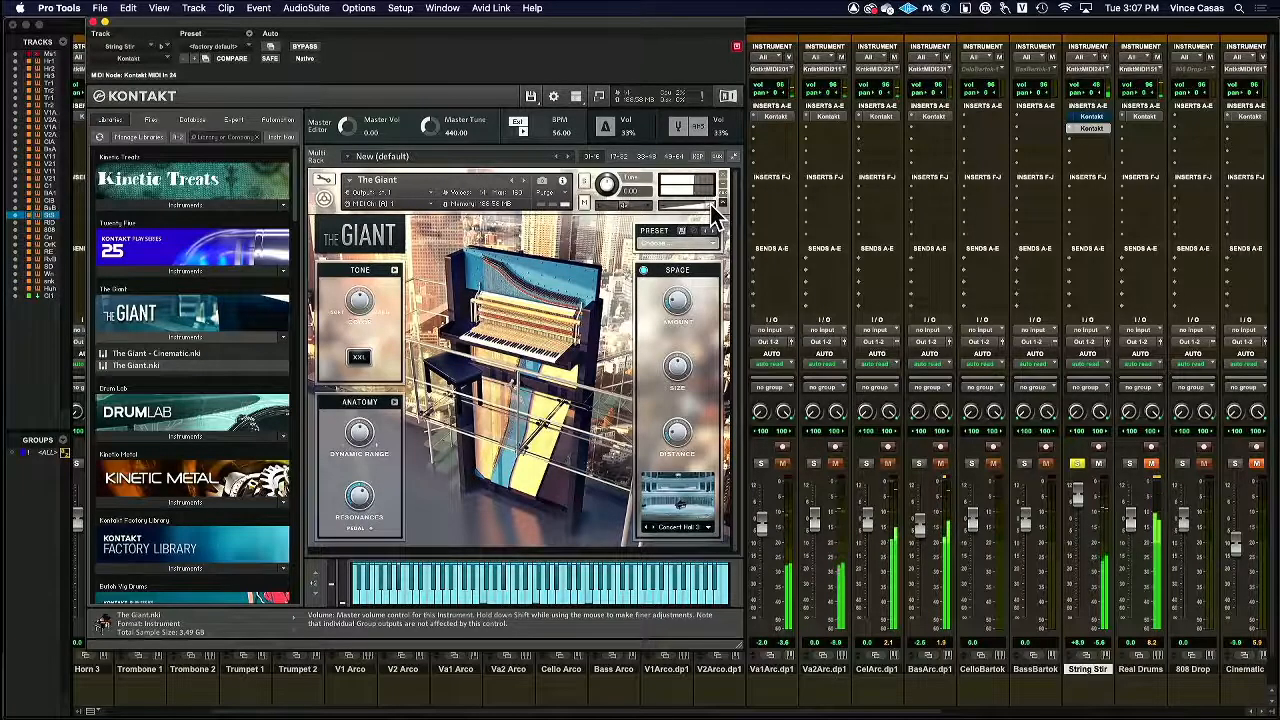
# - Return to the arrangement, stop playback, and reposition the Kontakt window so the Drive Section's notes stay uncovered
pyautogui.press('super+equal')
pyautogui.moveTo(503, 45); pyautogui.dragTo(909, 491)
pyautogui.press('space')
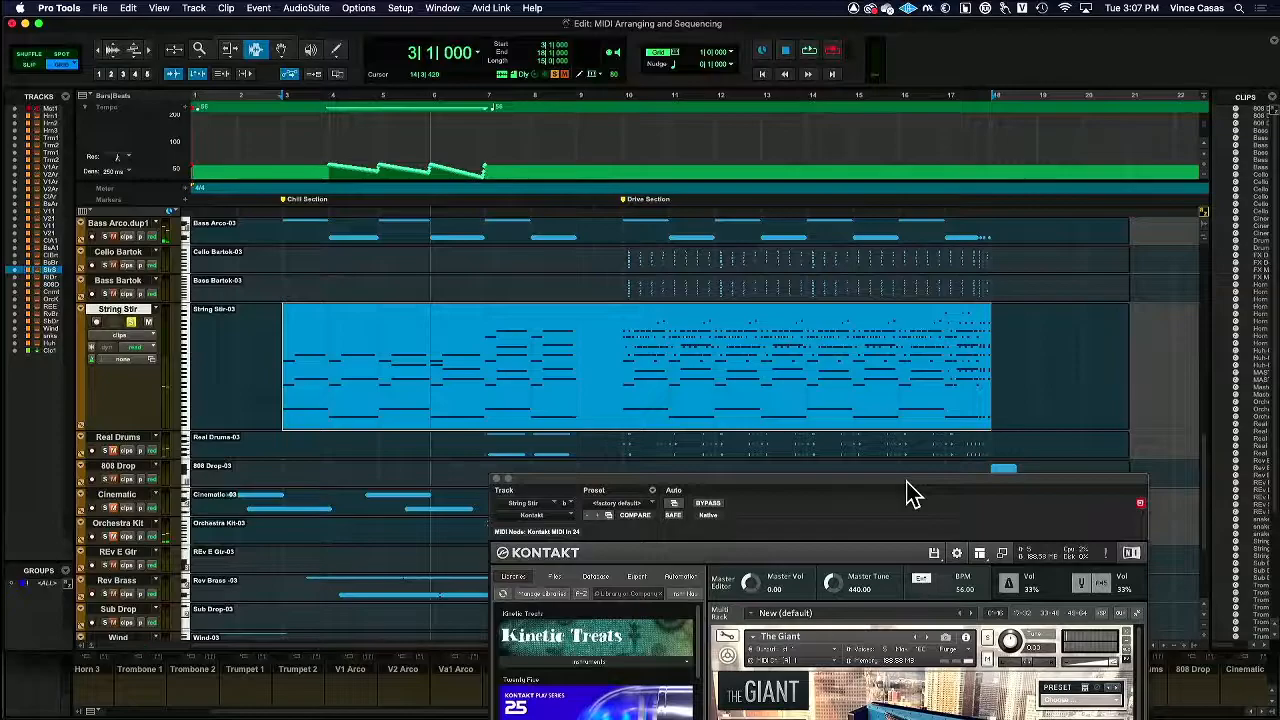
pyautogui.moveTo(951, 491); pyautogui.dragTo(404, 135)
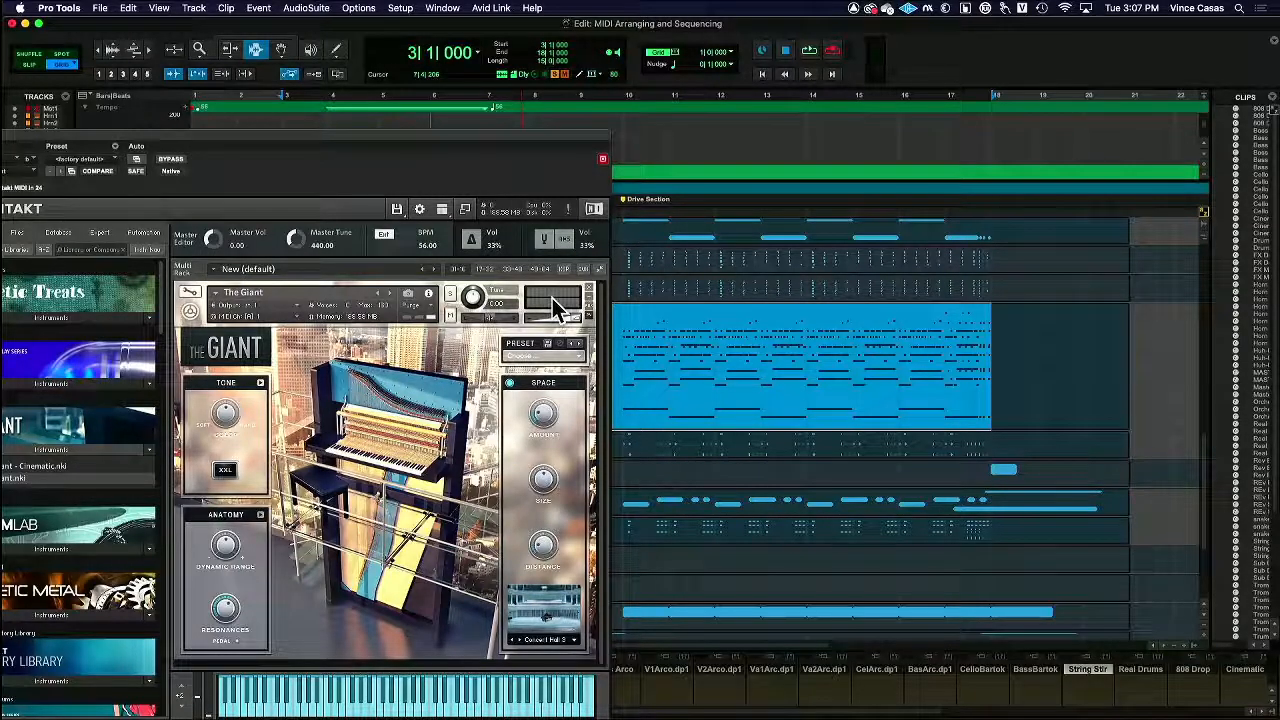
# - Select String Stir from bar 10 to bar 11 at the start of the Drive Section and play it
pyautogui.click(626, 360)
pyautogui.moveTo(626, 360); pyautogui.dragTo(668, 362)
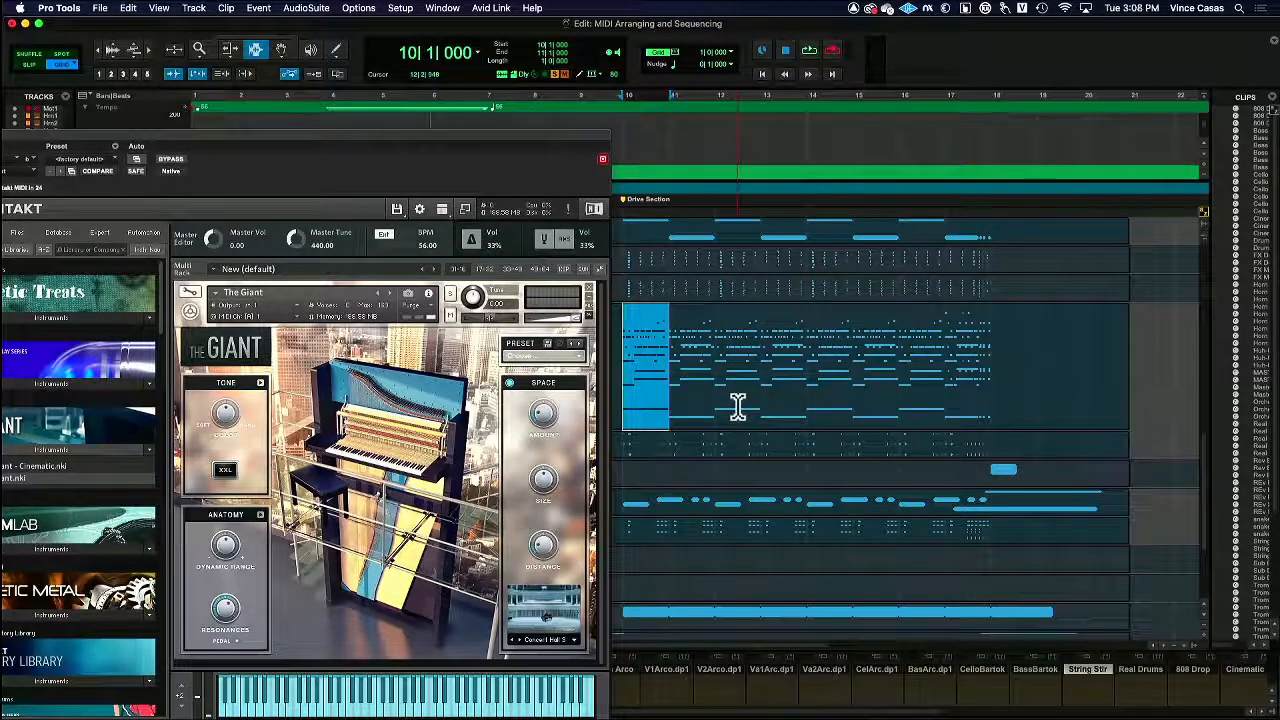
pyautogui.press('space')
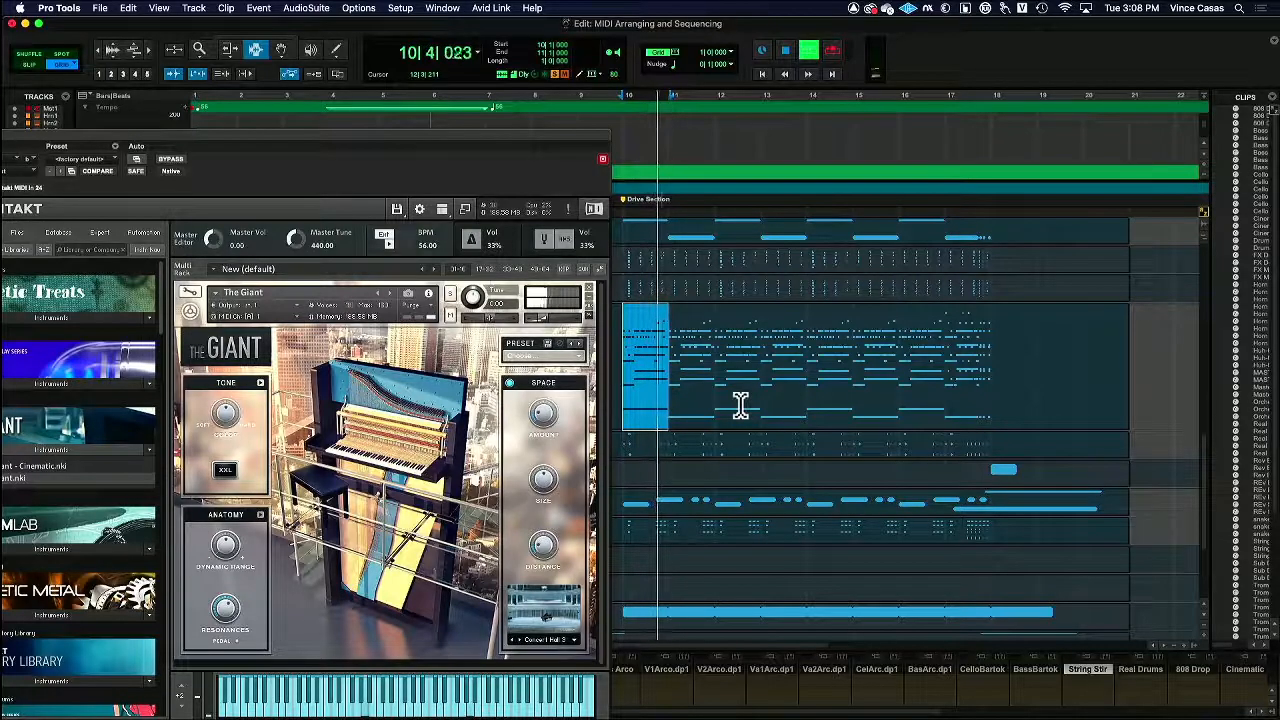
# - Stop playback, close the Kontakt window, and unsolo the String Stir track
pyautogui.press('space')
pyautogui.moveTo(345, 136); pyautogui.dragTo(616, 157)
pyautogui.click(236, 157)
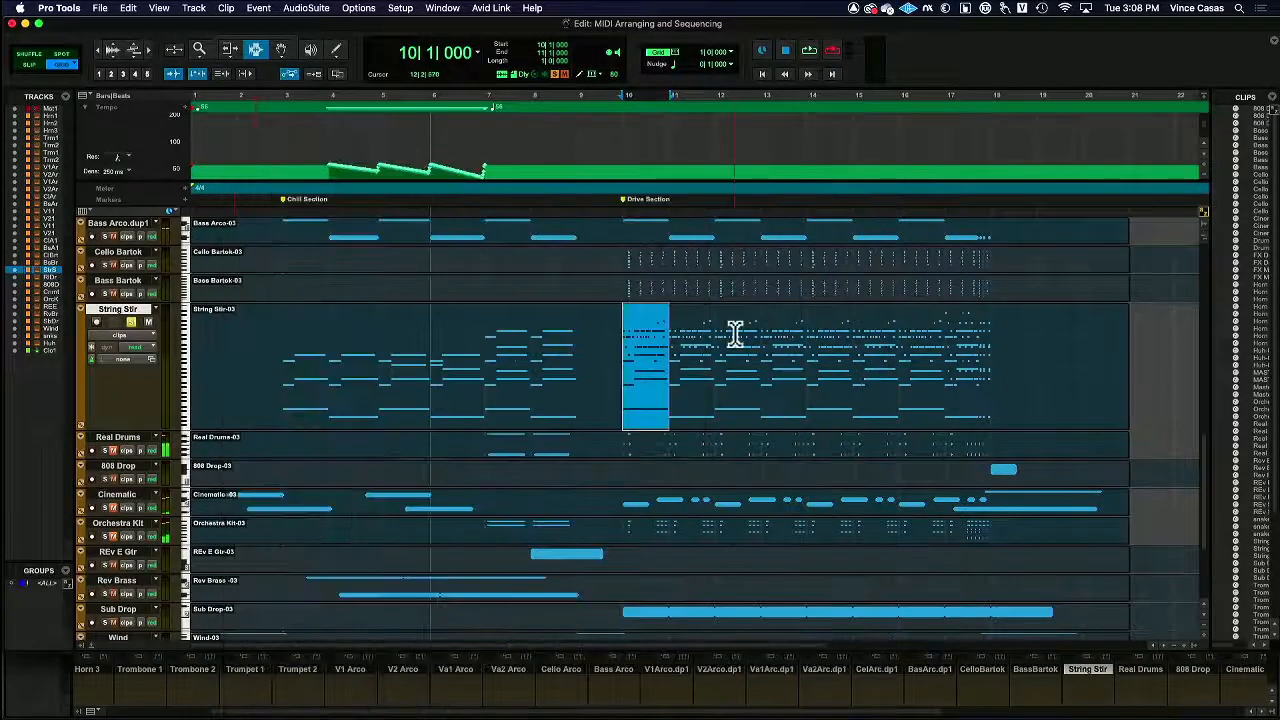
pyautogui.scroll(3, 563, 405)
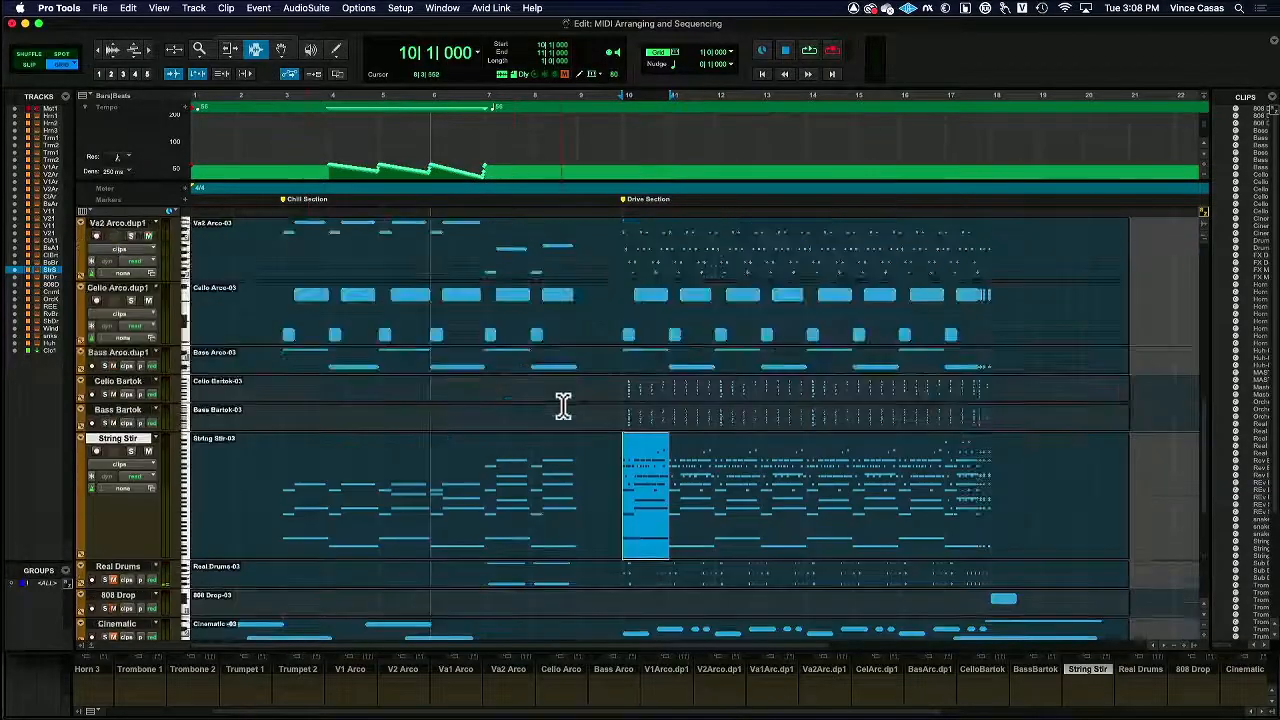
pyautogui.scroll(1, 563, 405)
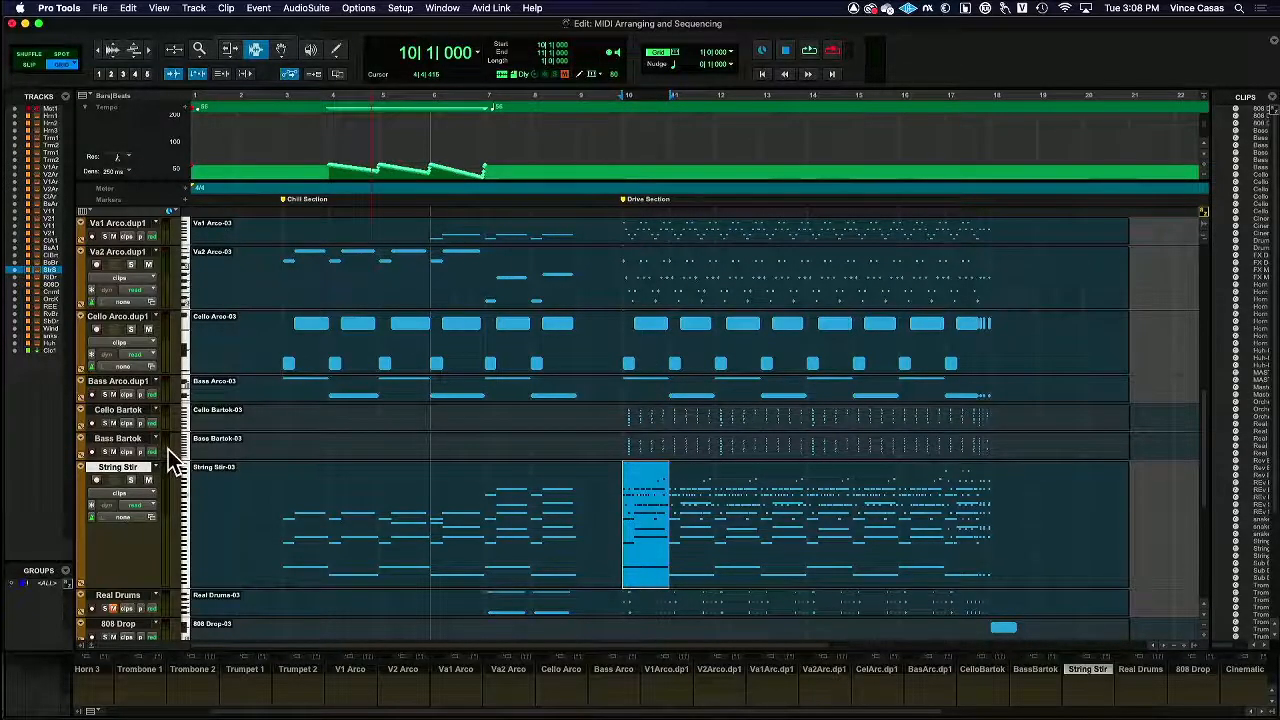
# - Create a Mix/Edit group named Sus from the tracks V1 Arco.dup1 through Bass Bartok in the mixer
pyautogui.press('super+equal')
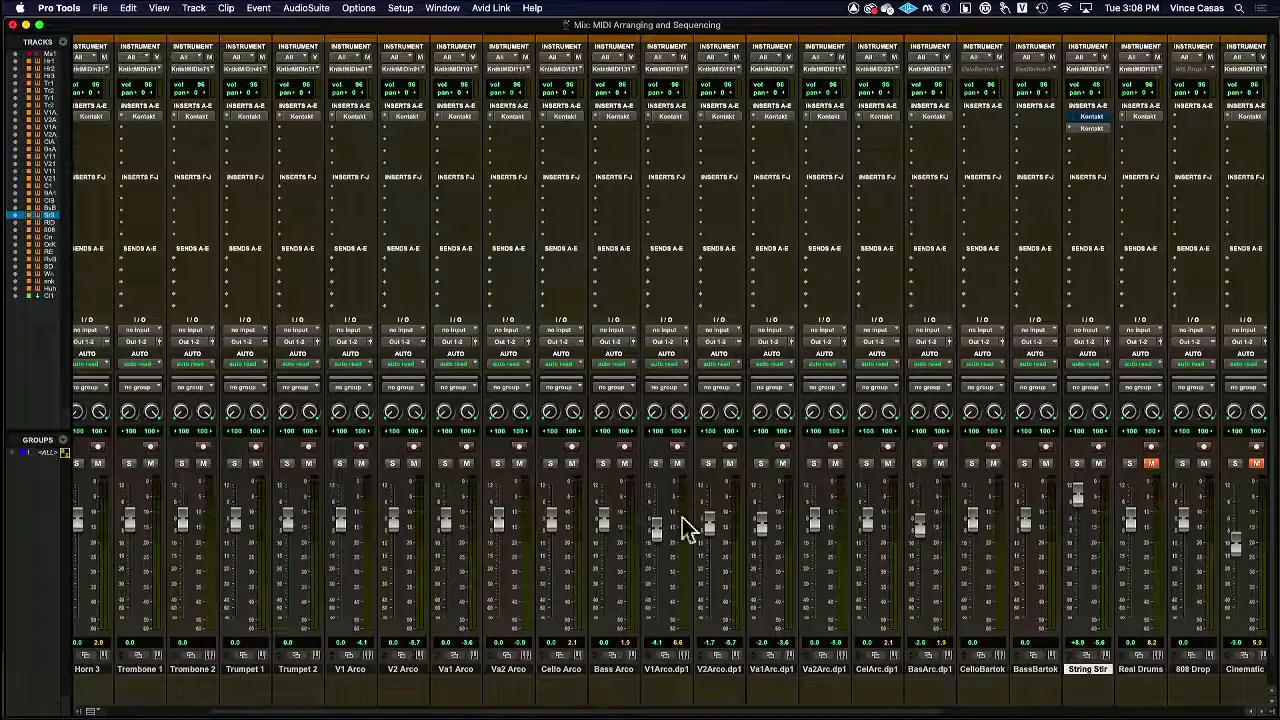
pyautogui.click(1038, 669)
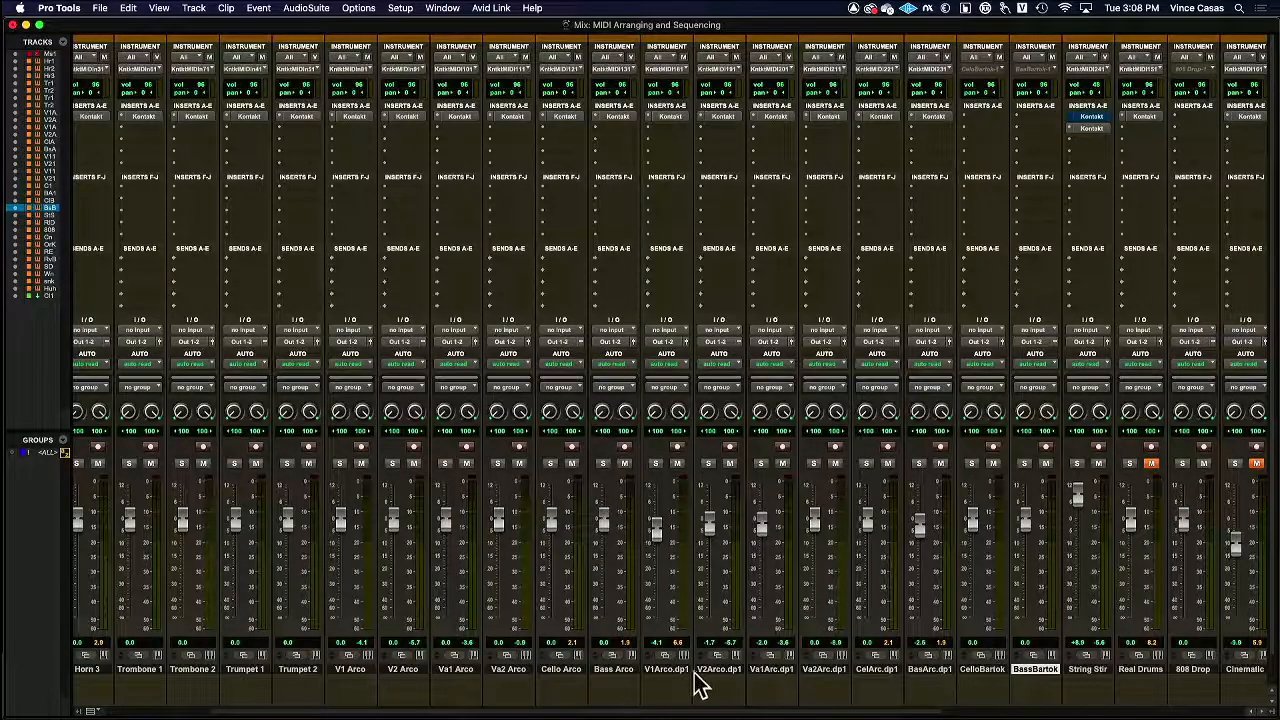
pyautogui.keyDown('shift'); pyautogui.click(677, 678); pyautogui.keyUp('shift')
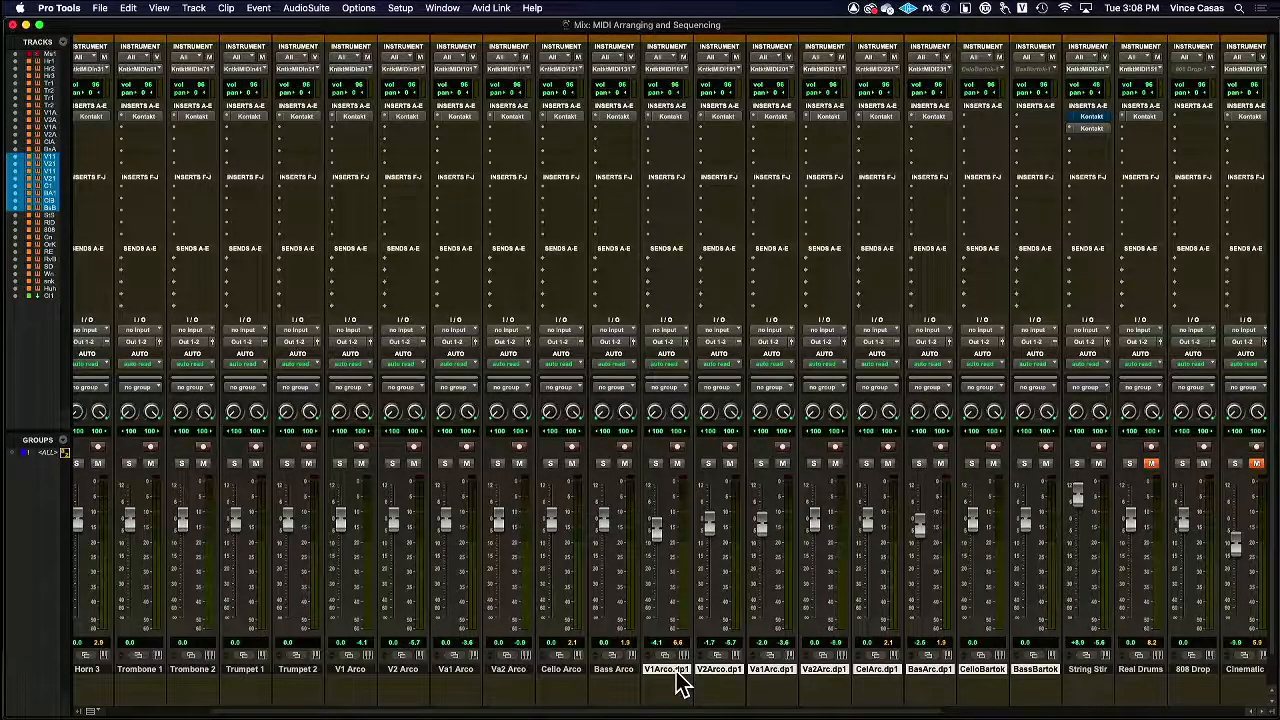
pyautogui.press('super+g')
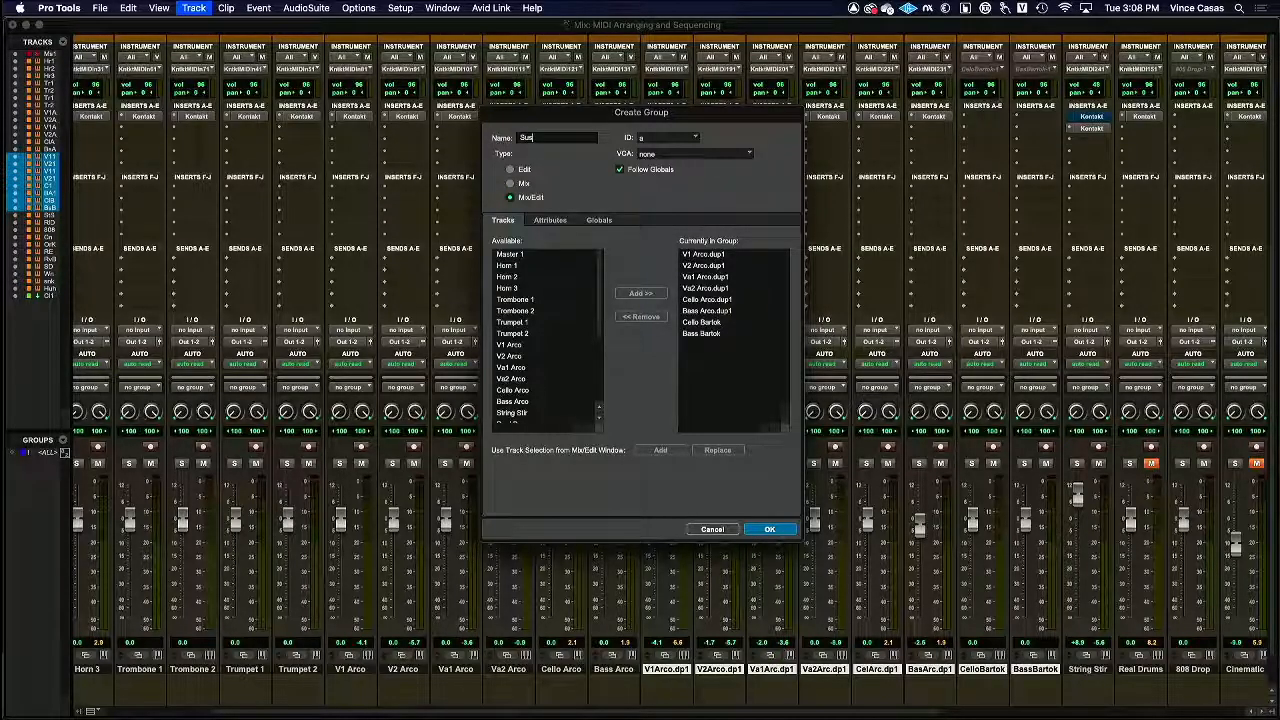
pyautogui.write('Sus')
pyautogui.press('Return')
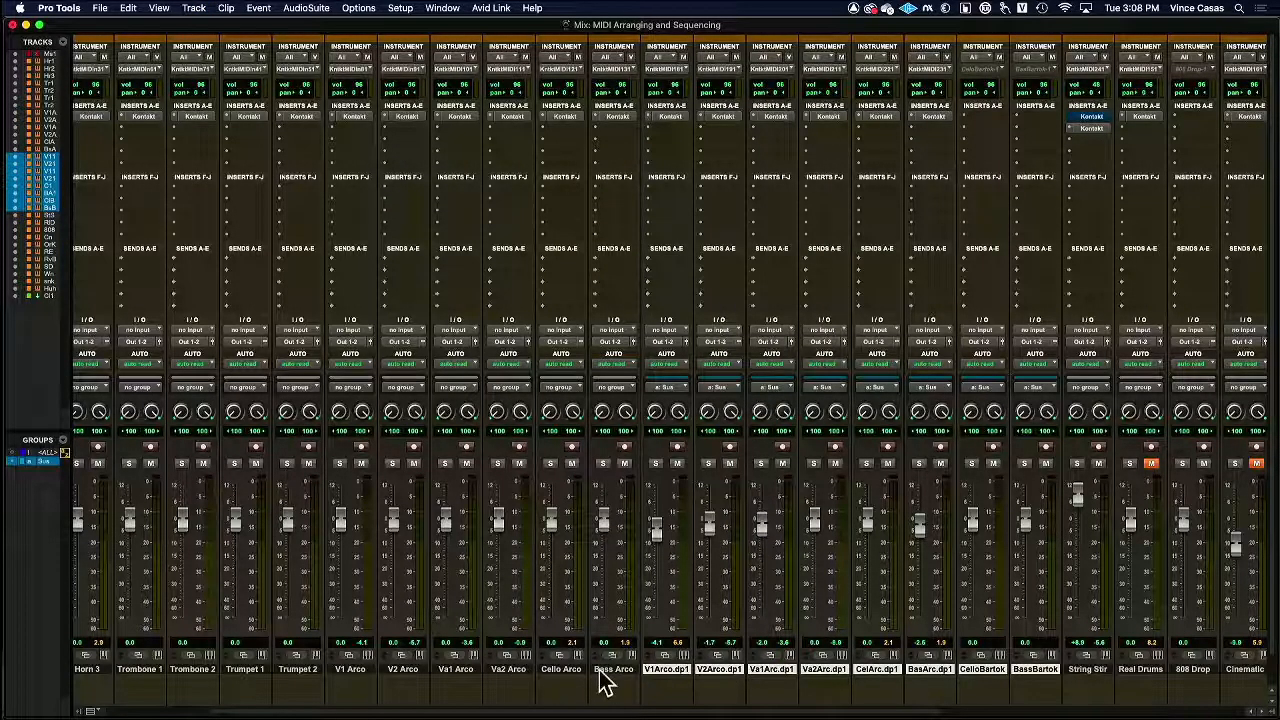
pyautogui.click(678, 463)
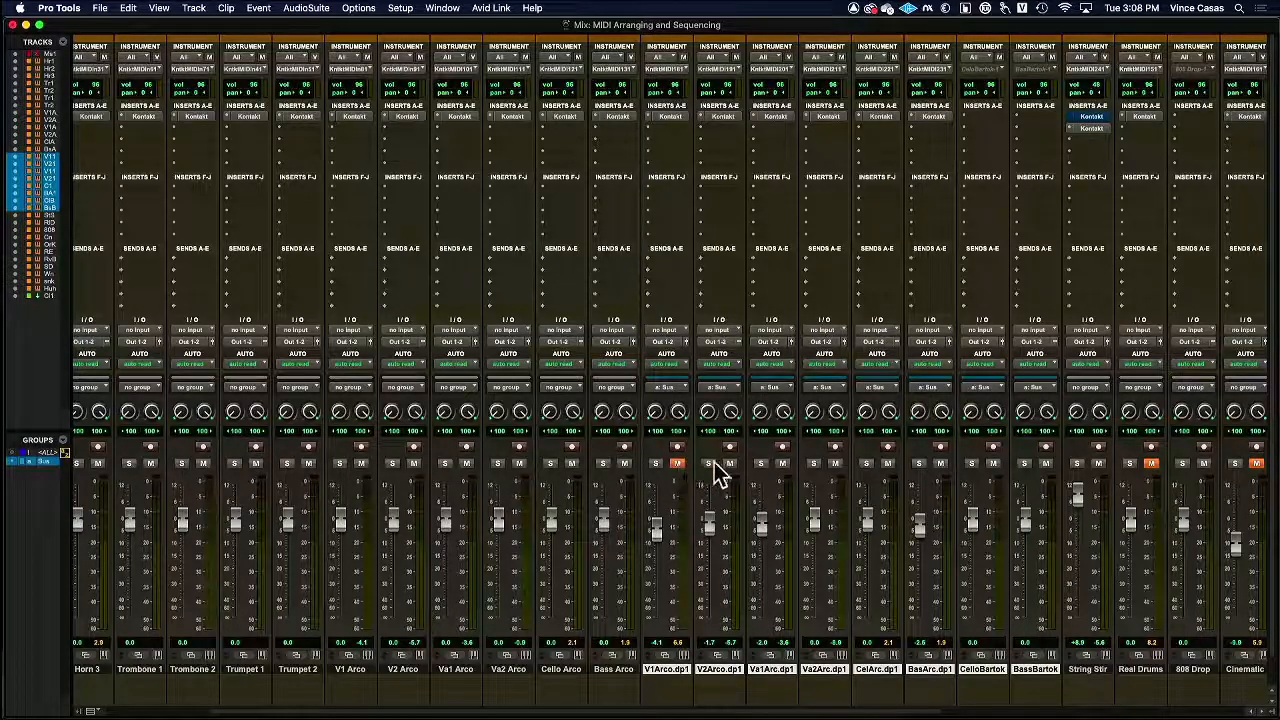
pyautogui.click(782, 464)
pyautogui.click(836, 464)
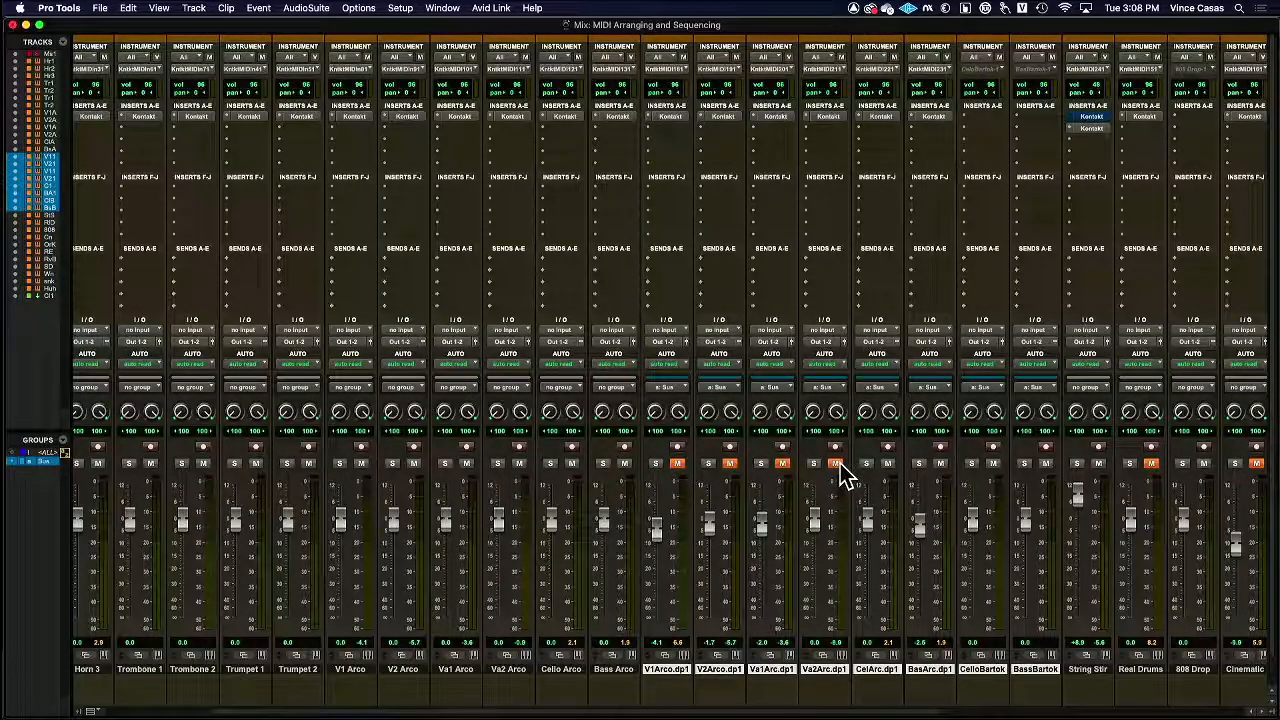
pyautogui.moveTo(838, 465); pyautogui.dragTo(668, 463)
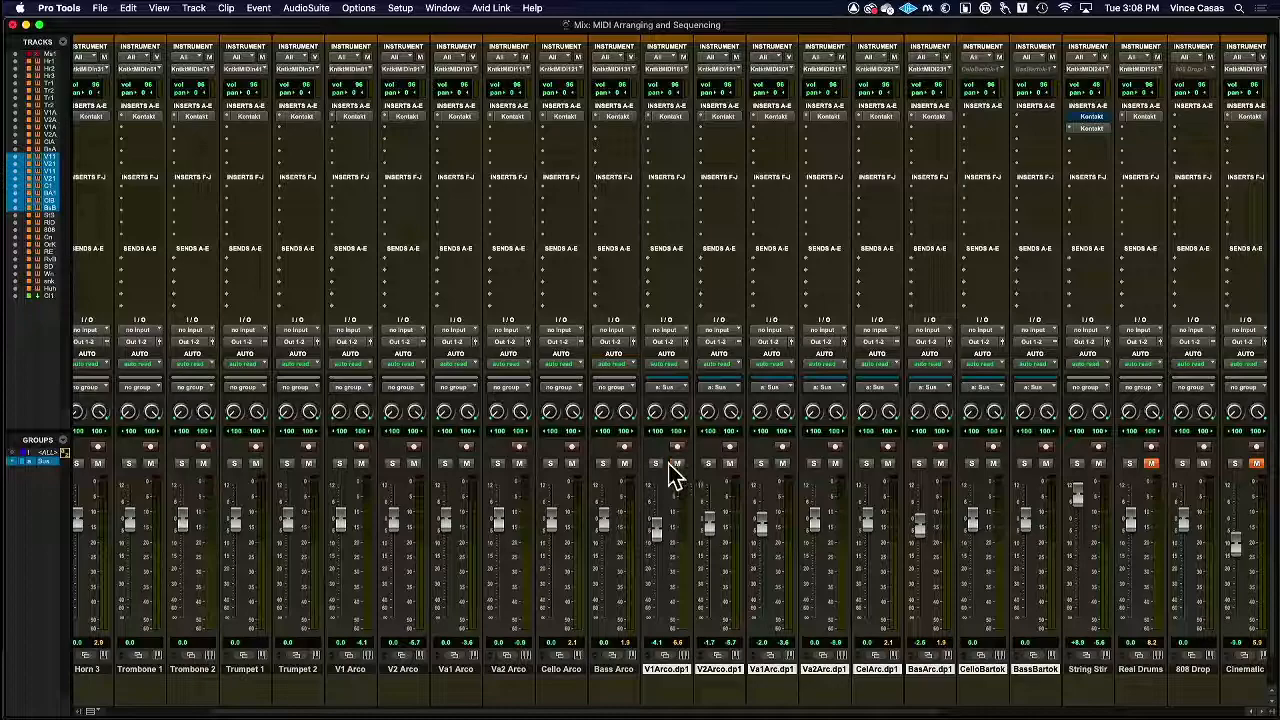
# - Return to the arrangement and delete the Drive Section material from bar 10 onward on the Sus group's tracks
pyautogui.press('super+equal')
pyautogui.scroll(4, 671, 495)
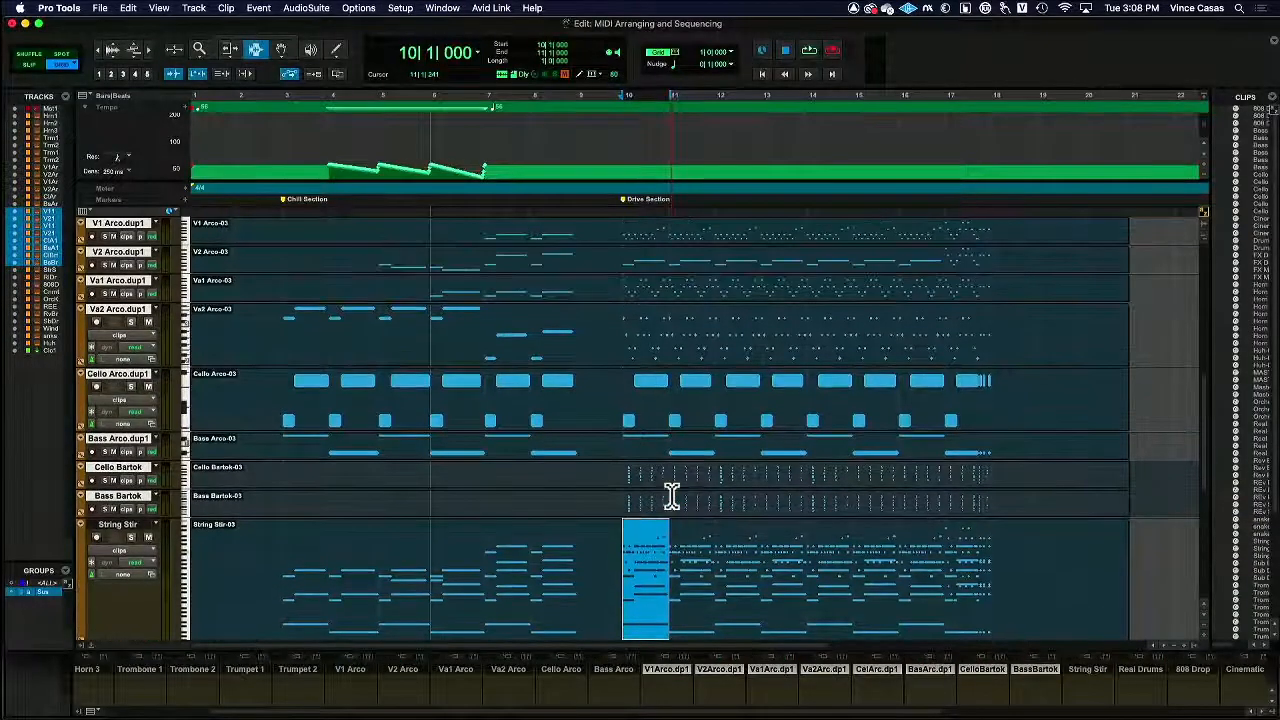
pyautogui.scroll(2, 671, 495)
pyautogui.moveTo(624, 330); pyautogui.dragTo(1131, 474)
pyautogui.press('Delete')
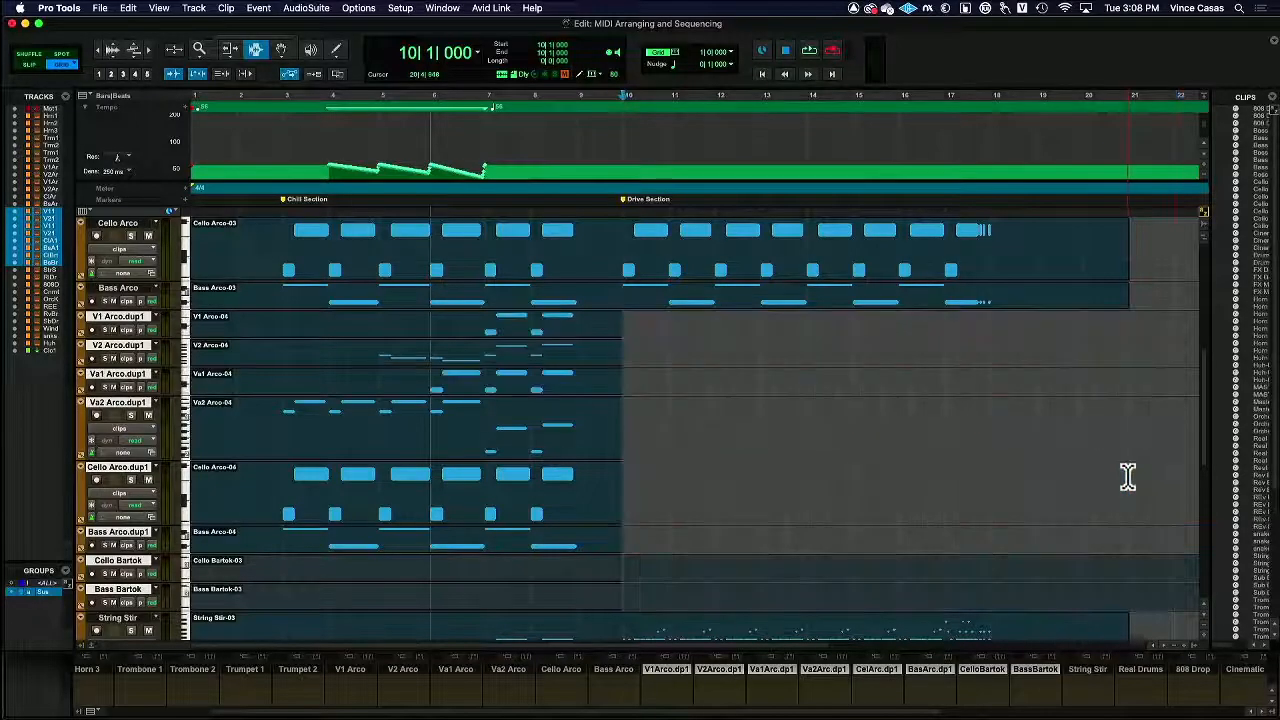
# - Solo the six original Arco tracks, V1 Arco through Bass Arco, and set the Bass Arco track height to extreme
pyautogui.scroll(3, 770, 410)
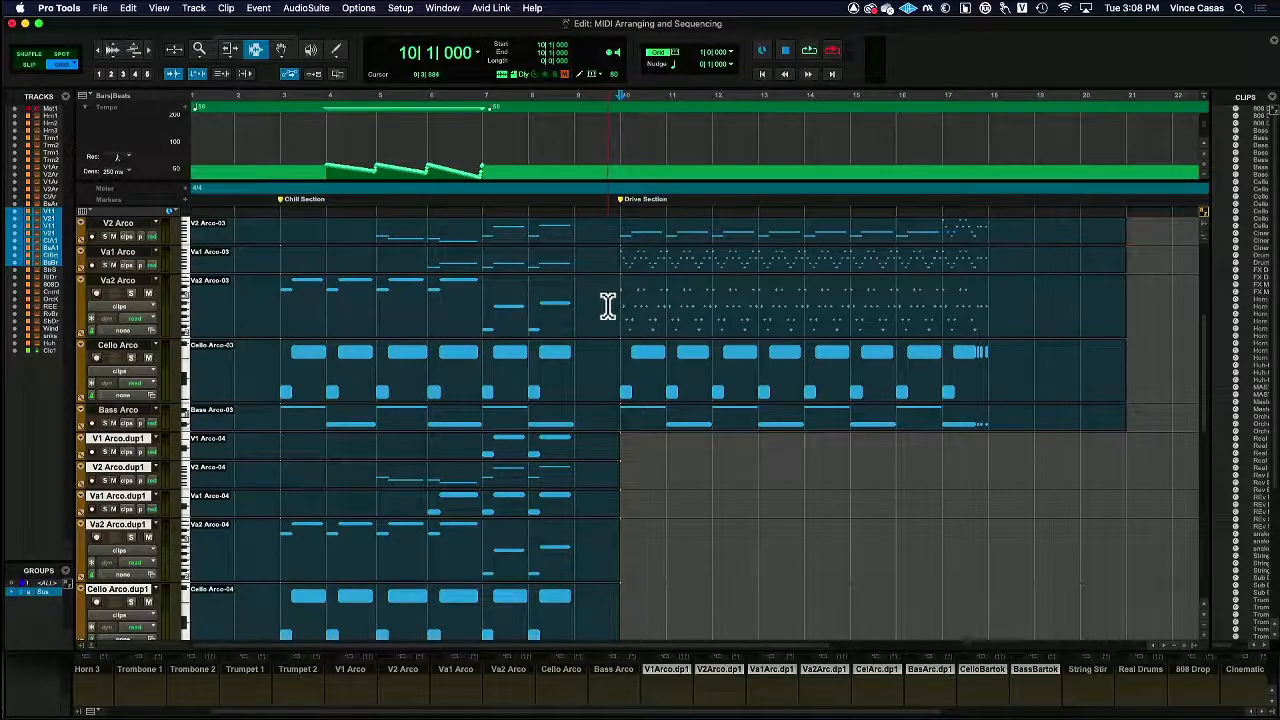
pyautogui.scroll(6, 607, 306)
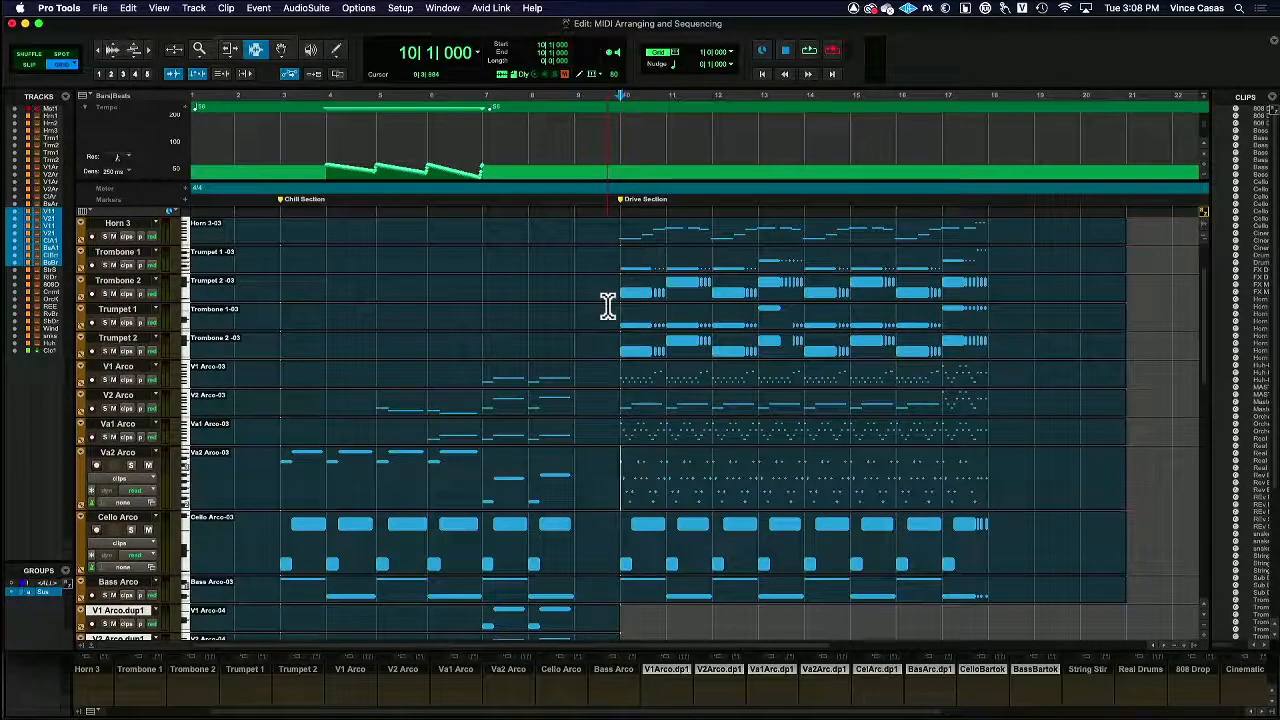
pyautogui.click(108, 398)
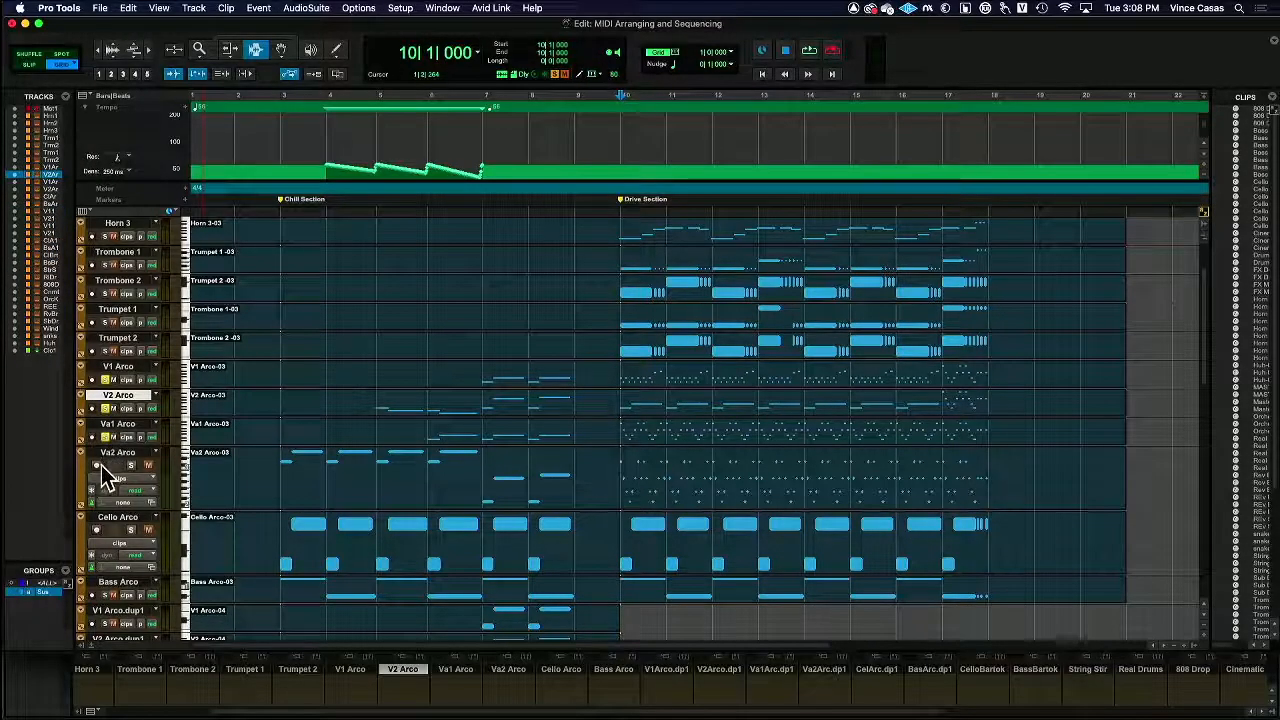
pyautogui.click(130, 465)
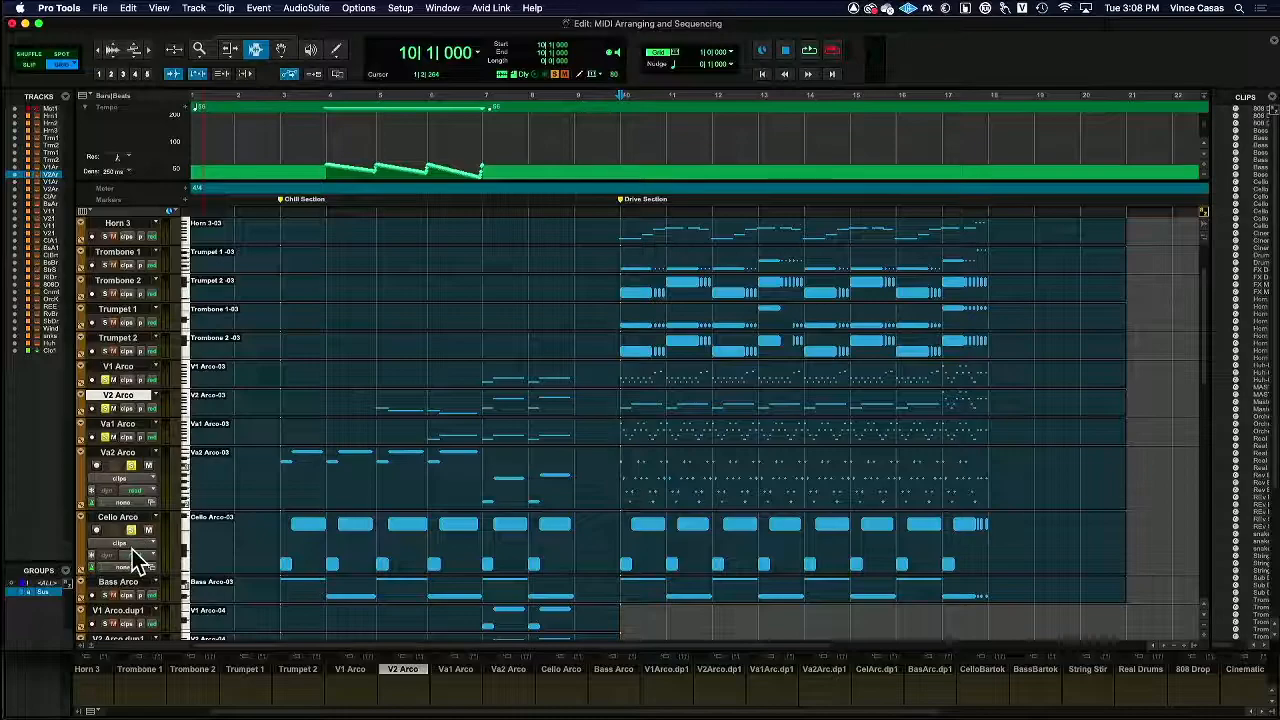
pyautogui.click(184, 589)
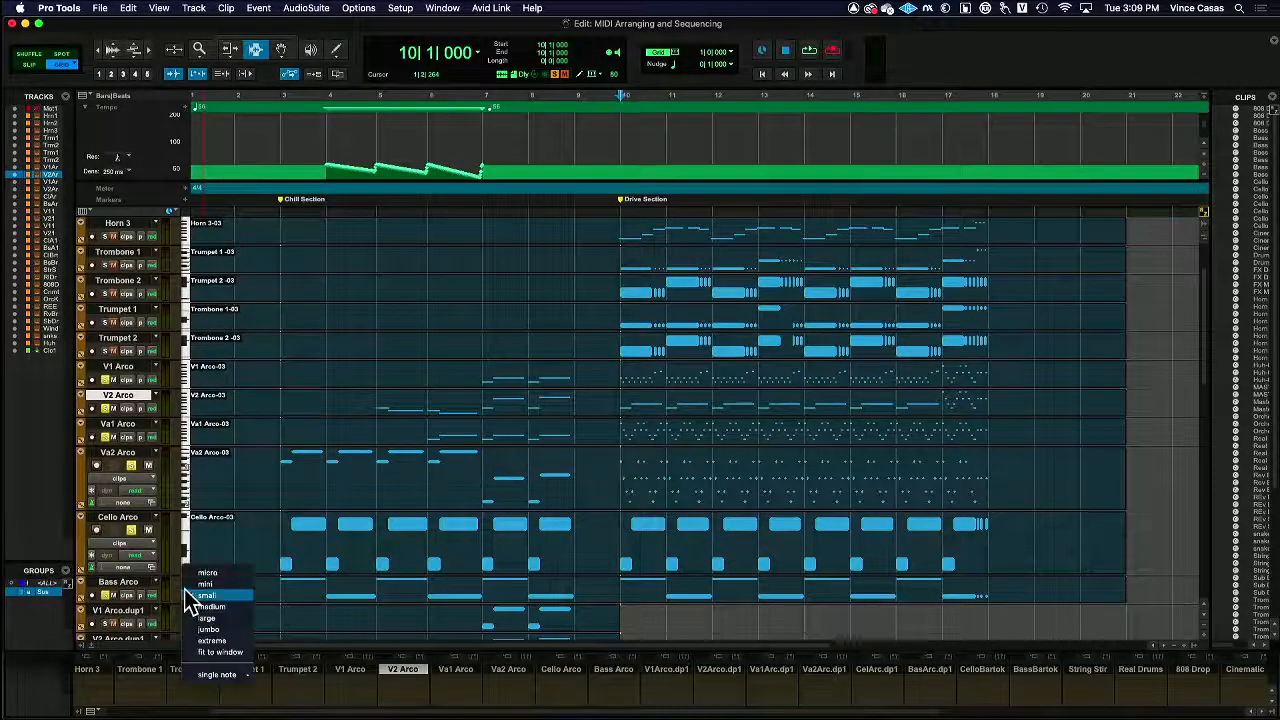
pyautogui.click(216, 641)
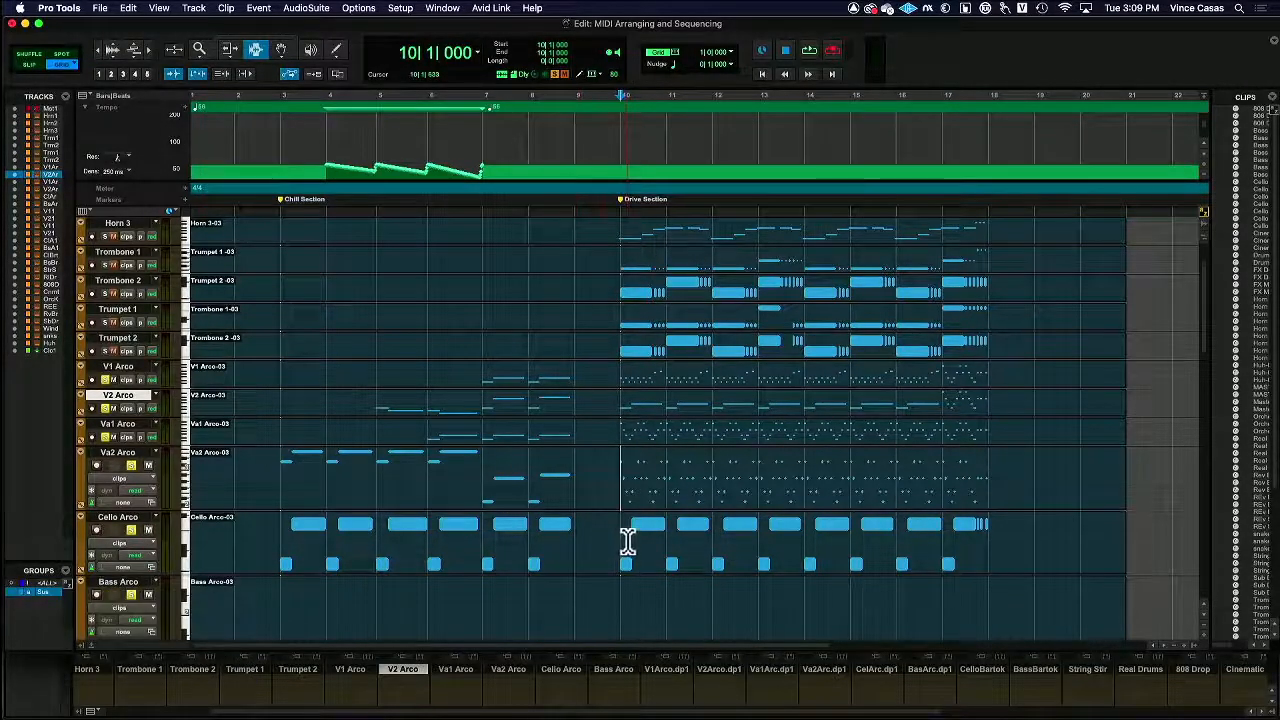
# - Play the soloed Arco tracks from bar 10 at the start of the Drive Section, and stop playback
pyautogui.scroll(-3, 627, 540)
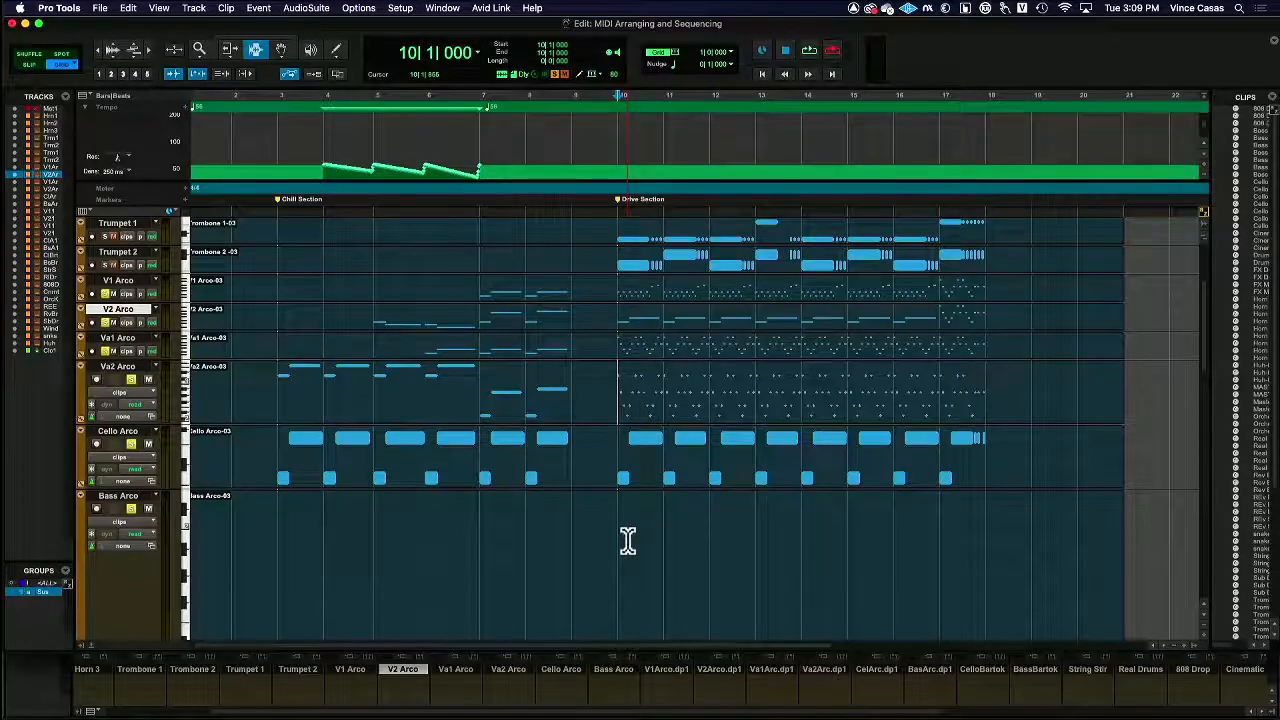
pyautogui.click(619, 517)
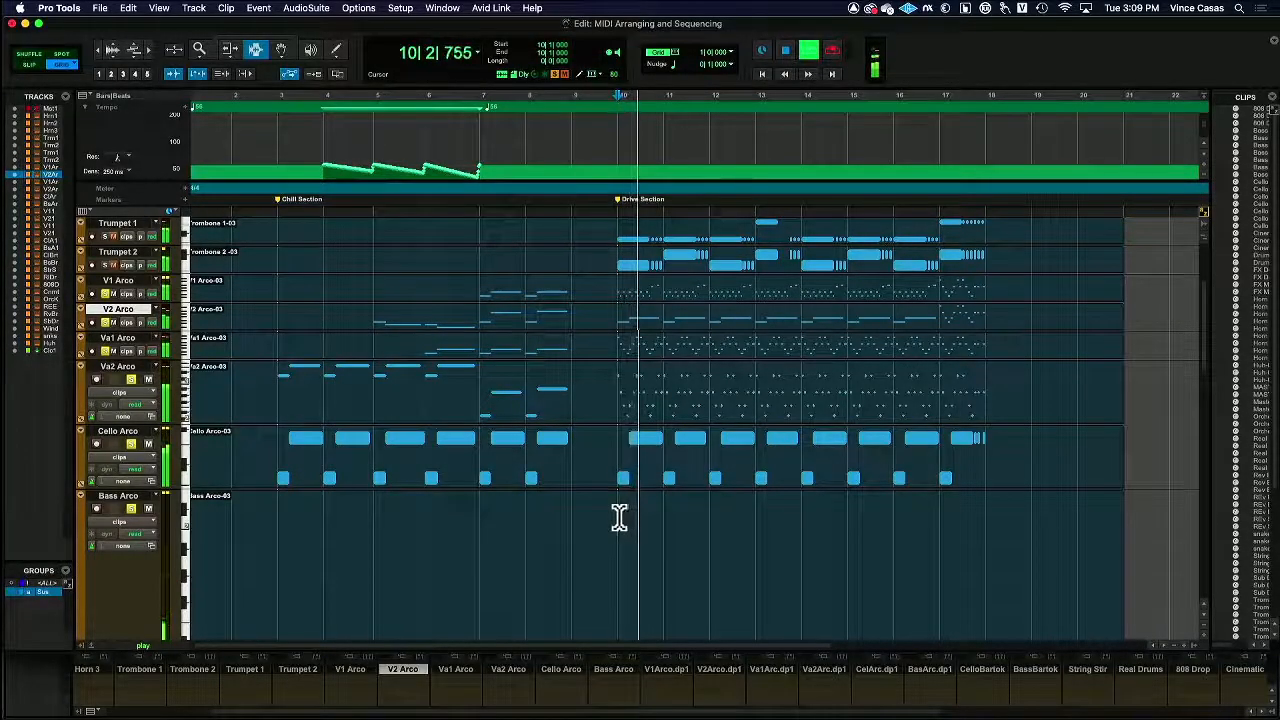
pyautogui.scroll(1, 624, 512)
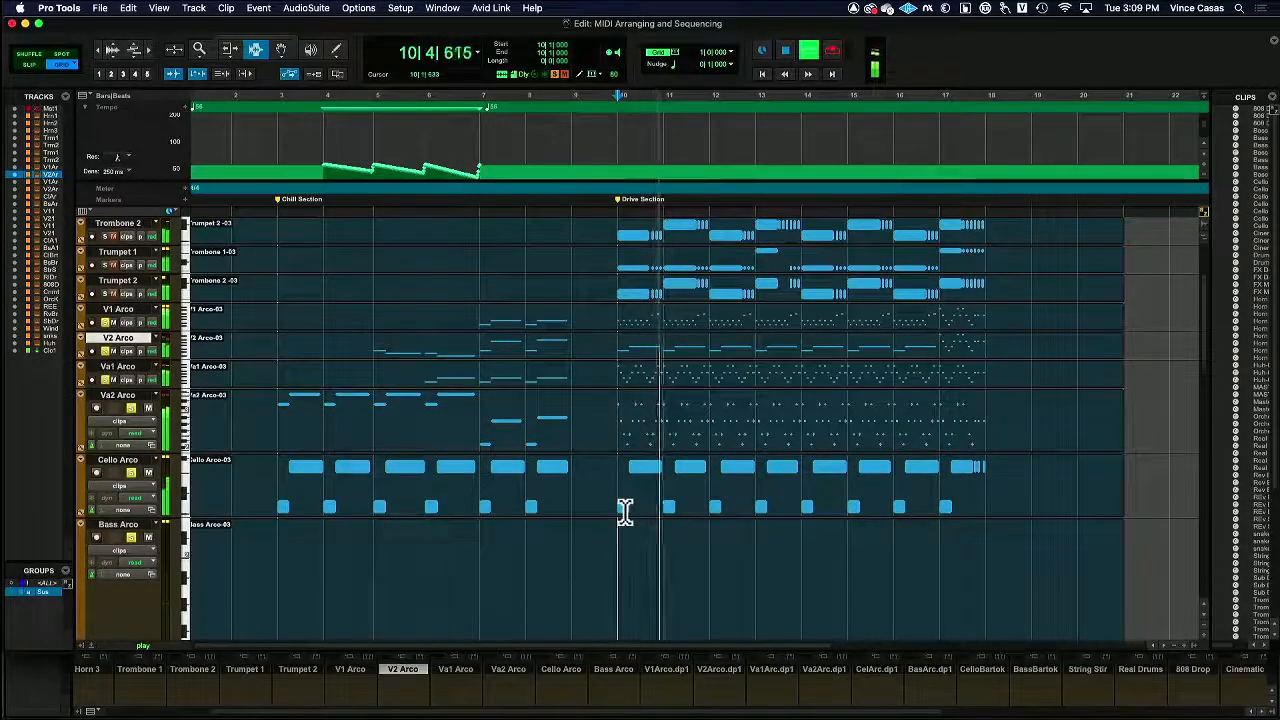
pyautogui.hscroll(1, 625, 512)
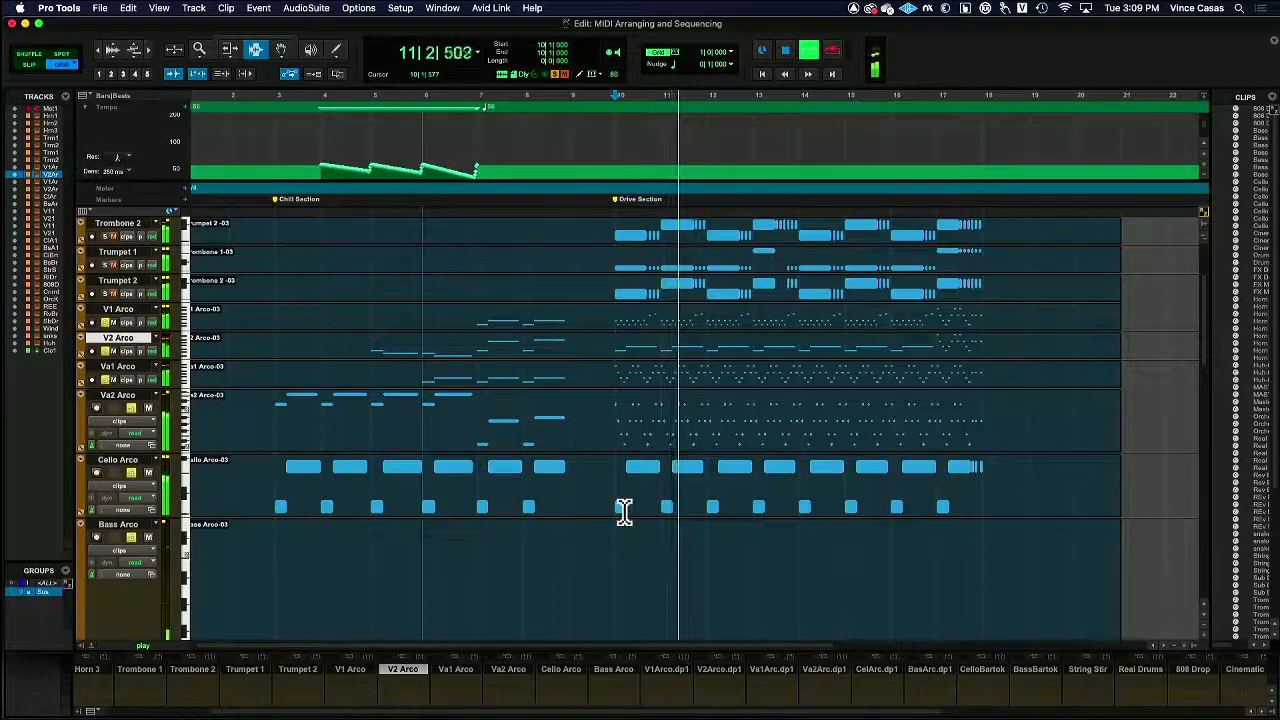
pyautogui.scroll(-1, 624, 512)
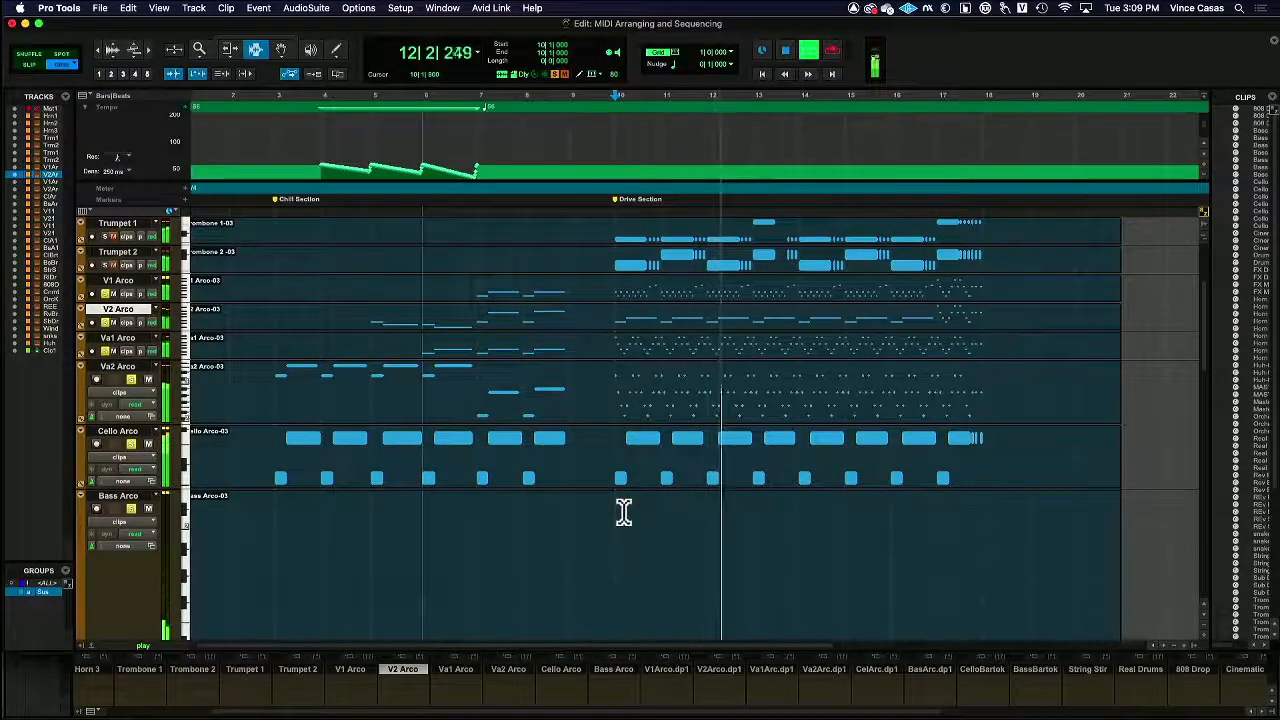
pyautogui.scroll(6, 624, 512)
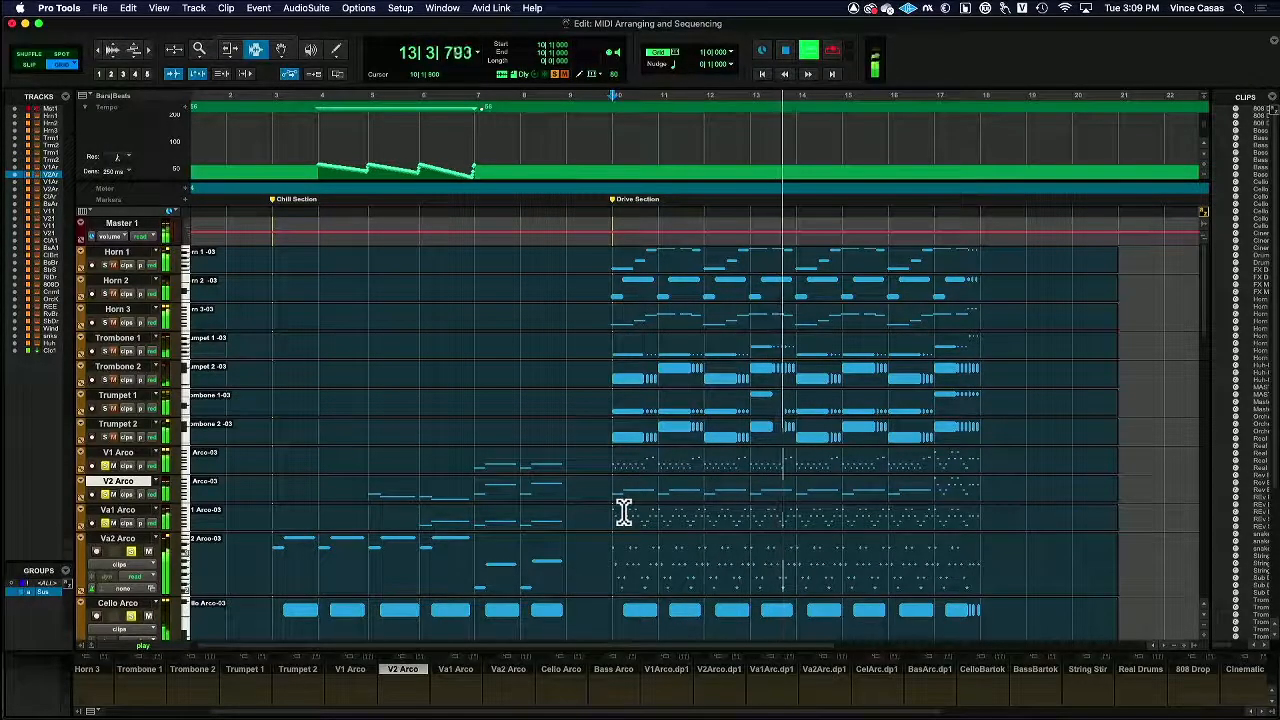
pyautogui.press('space')
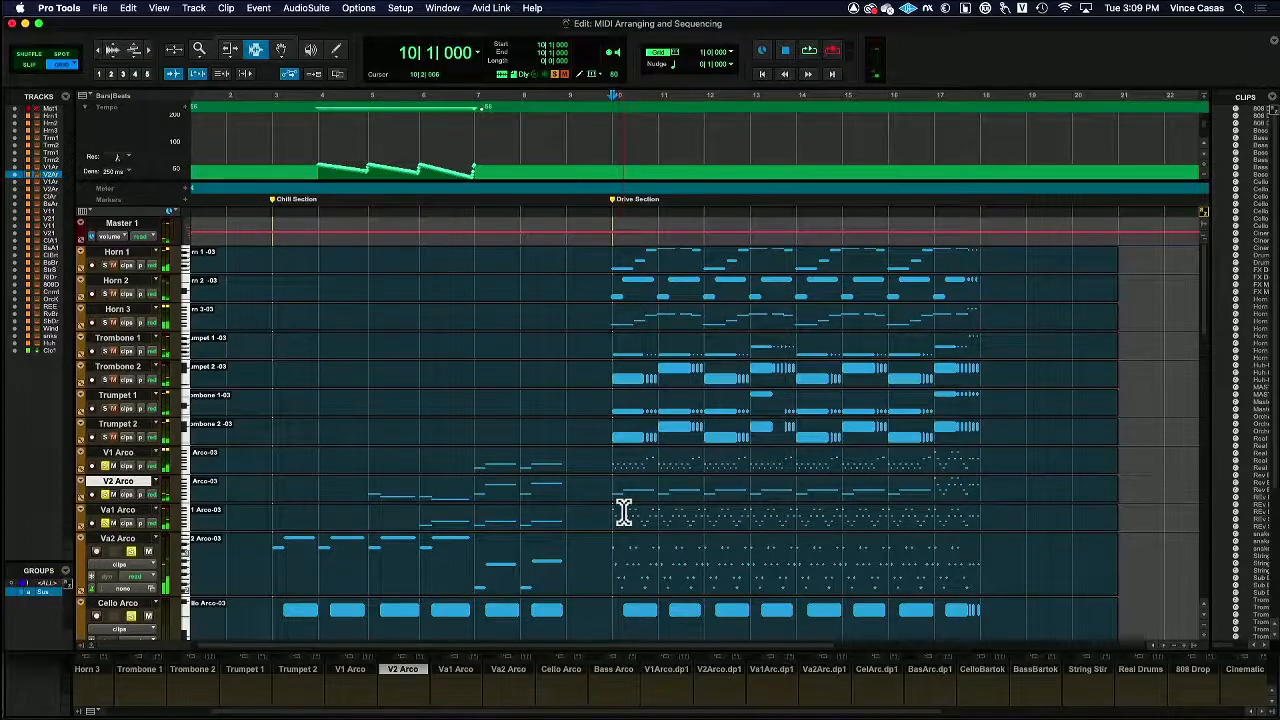
# - Clear the solos on the original Arco tracks in the mixer
pyautogui.press('super+equal')
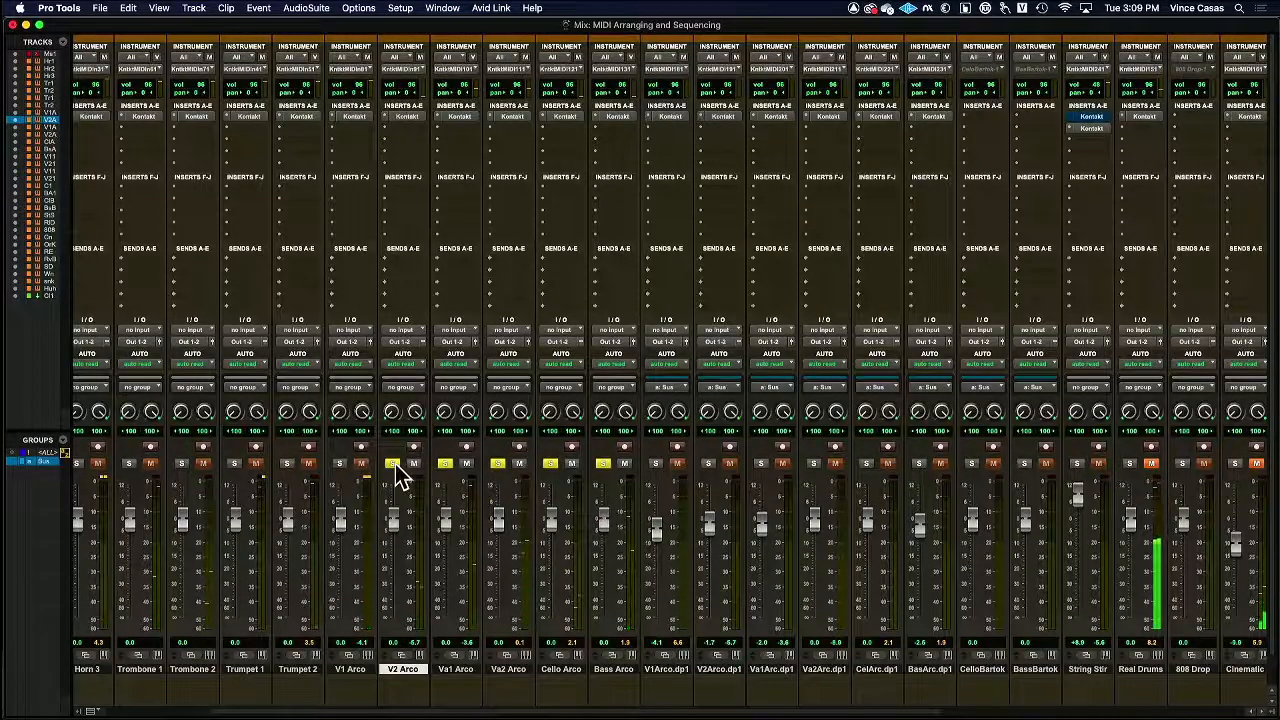
pyautogui.click(549, 464)
pyautogui.click(604, 464)
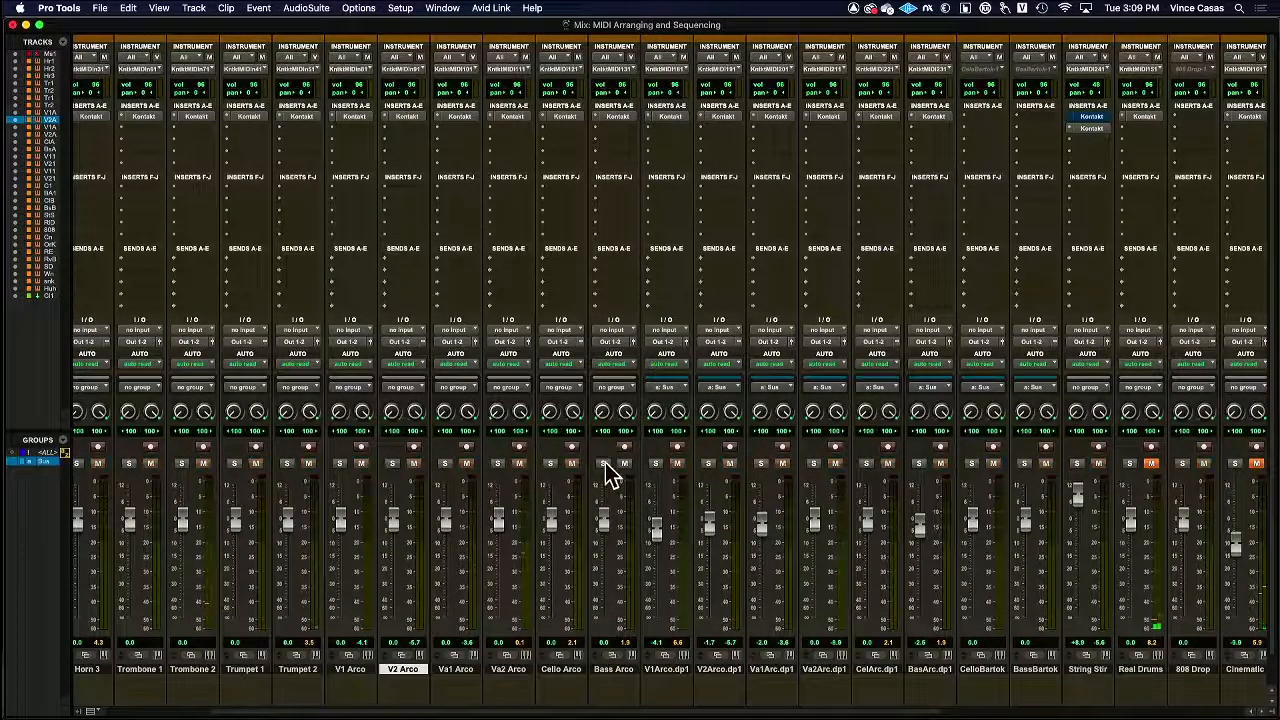
# - Solo Horn 1 and select bars 10 to 18 of the Drive Section across Horn 1 and Horn 2 in the arrangement
pyautogui.hscroll(-3, 420, 483)
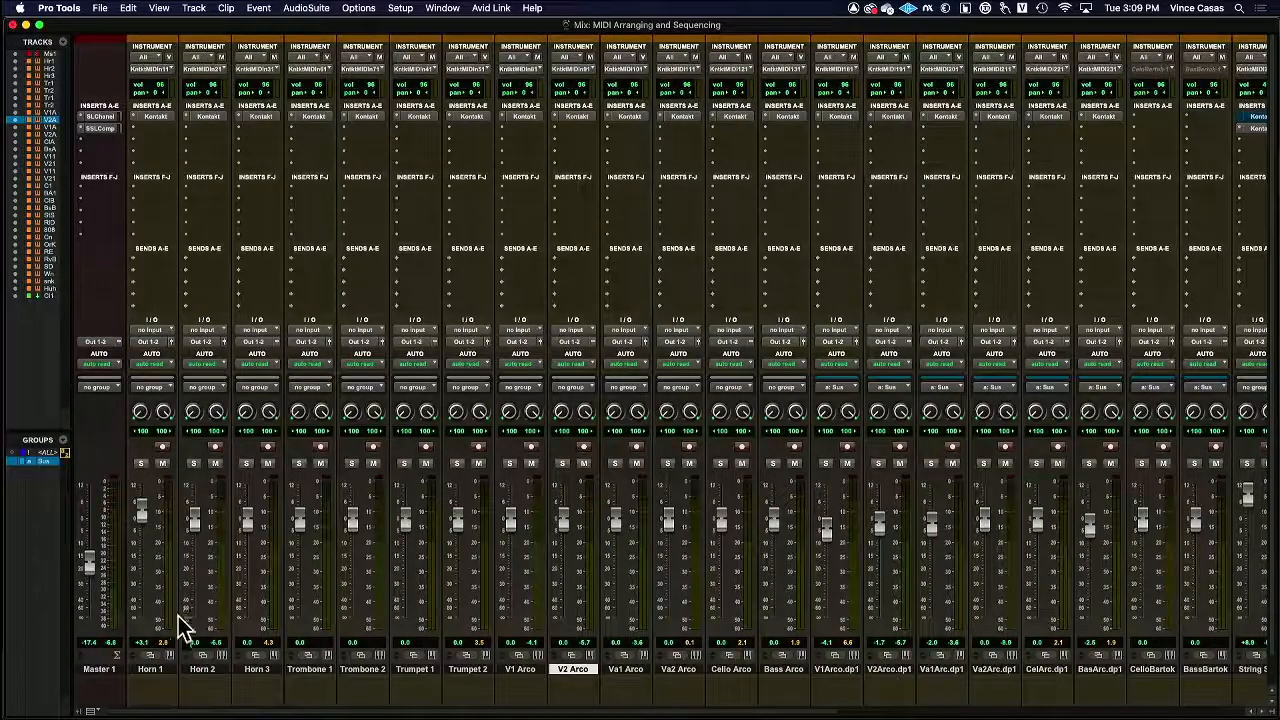
pyautogui.click(163, 670)
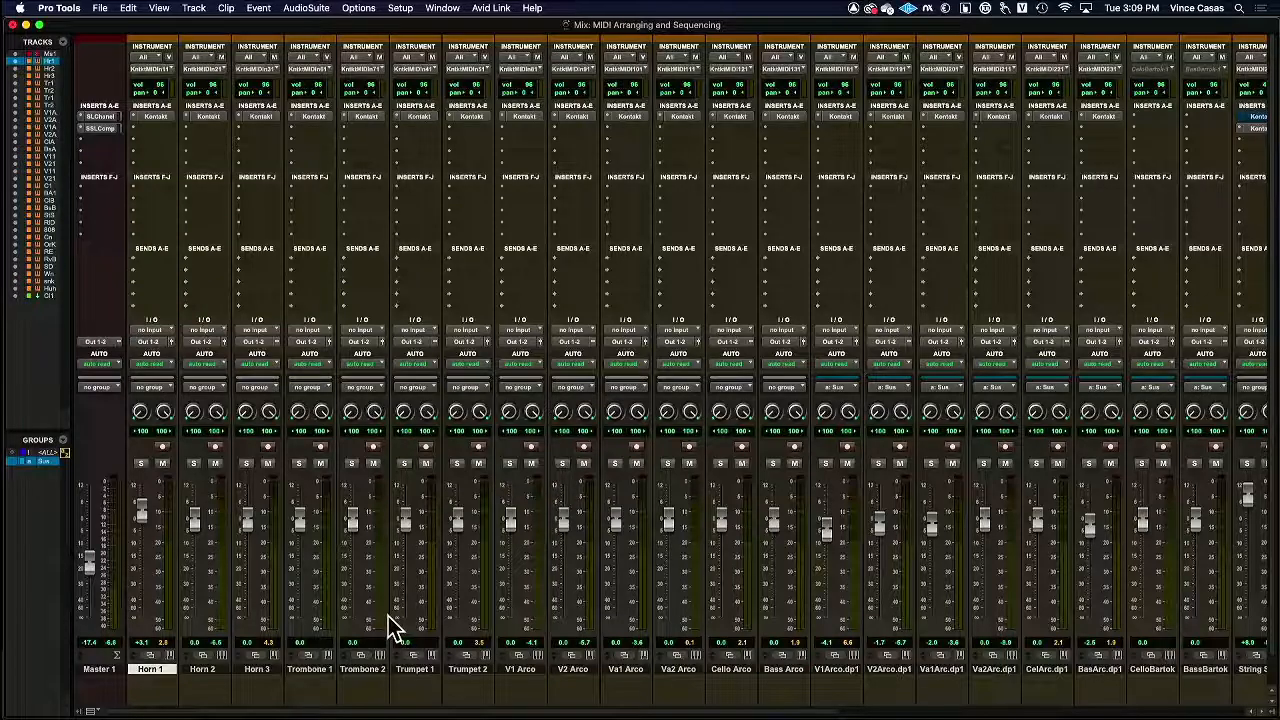
pyautogui.press('super+equal')
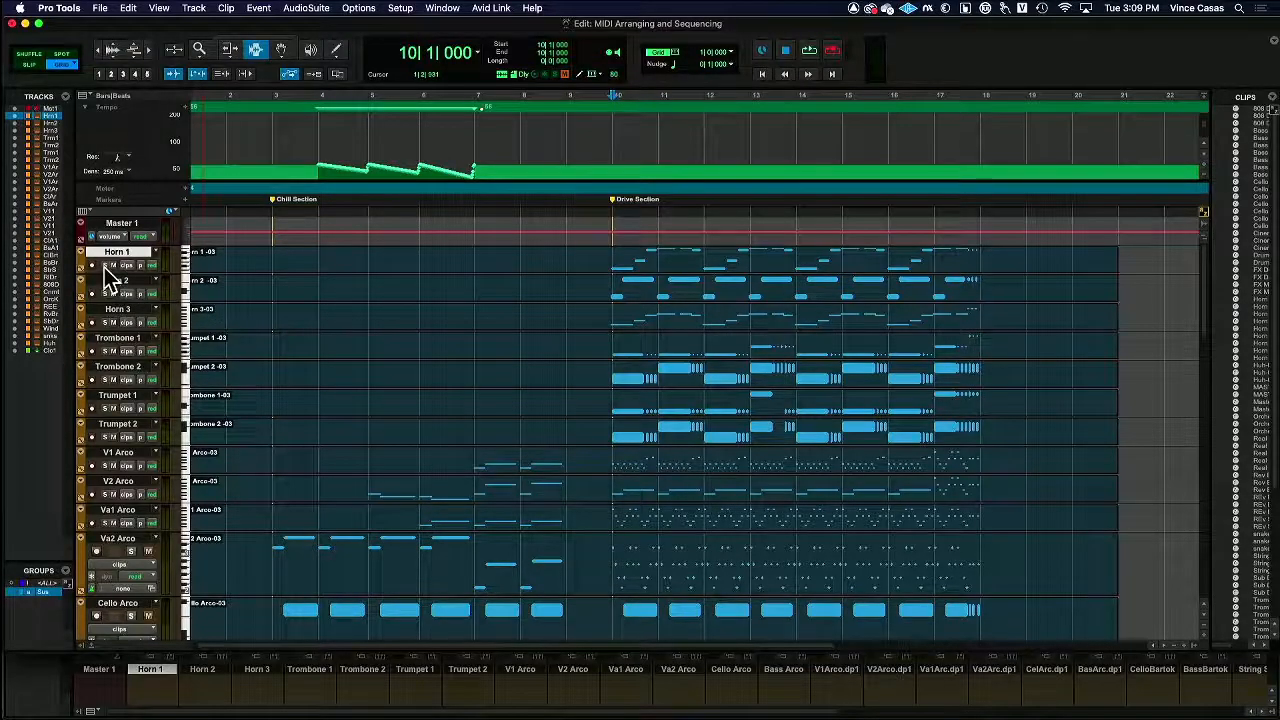
pyautogui.moveTo(613, 280); pyautogui.dragTo(996, 296)
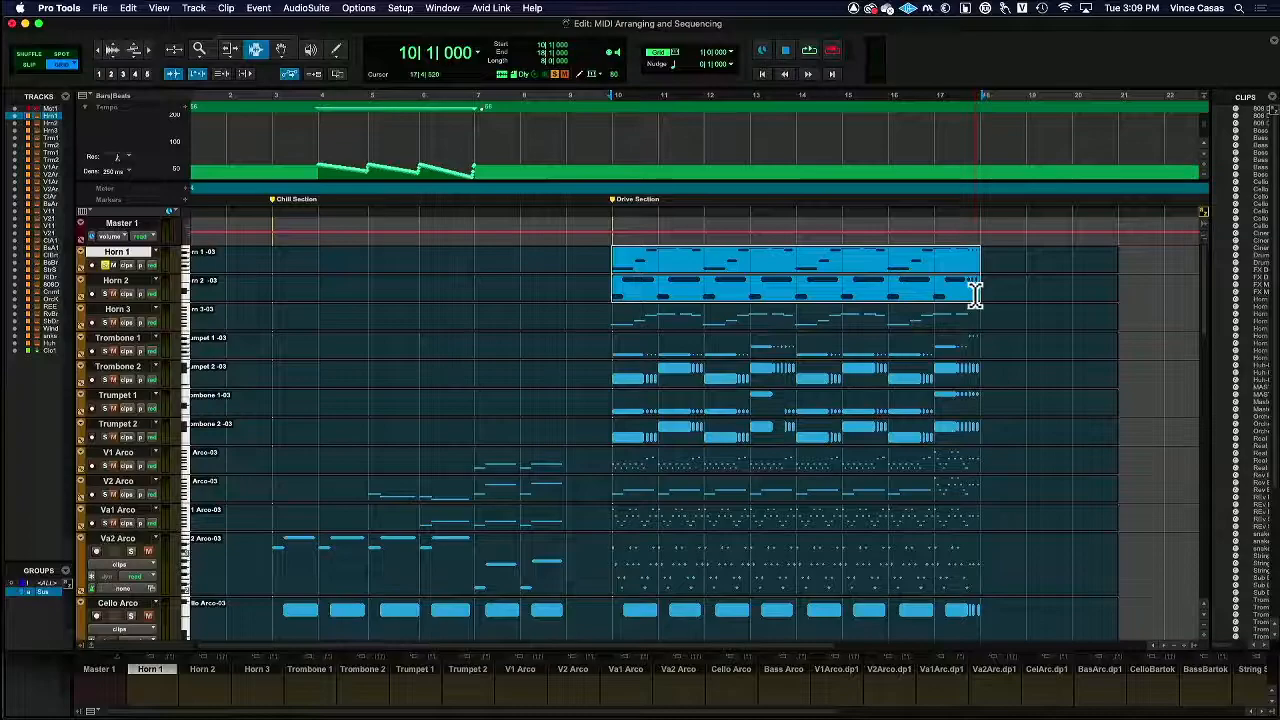
# - Play the section with Horn 1's Kontakt instrument open, move its window clear of the horn channels, and solo Horn 2 and Horn 3
pyautogui.press('super+equal')
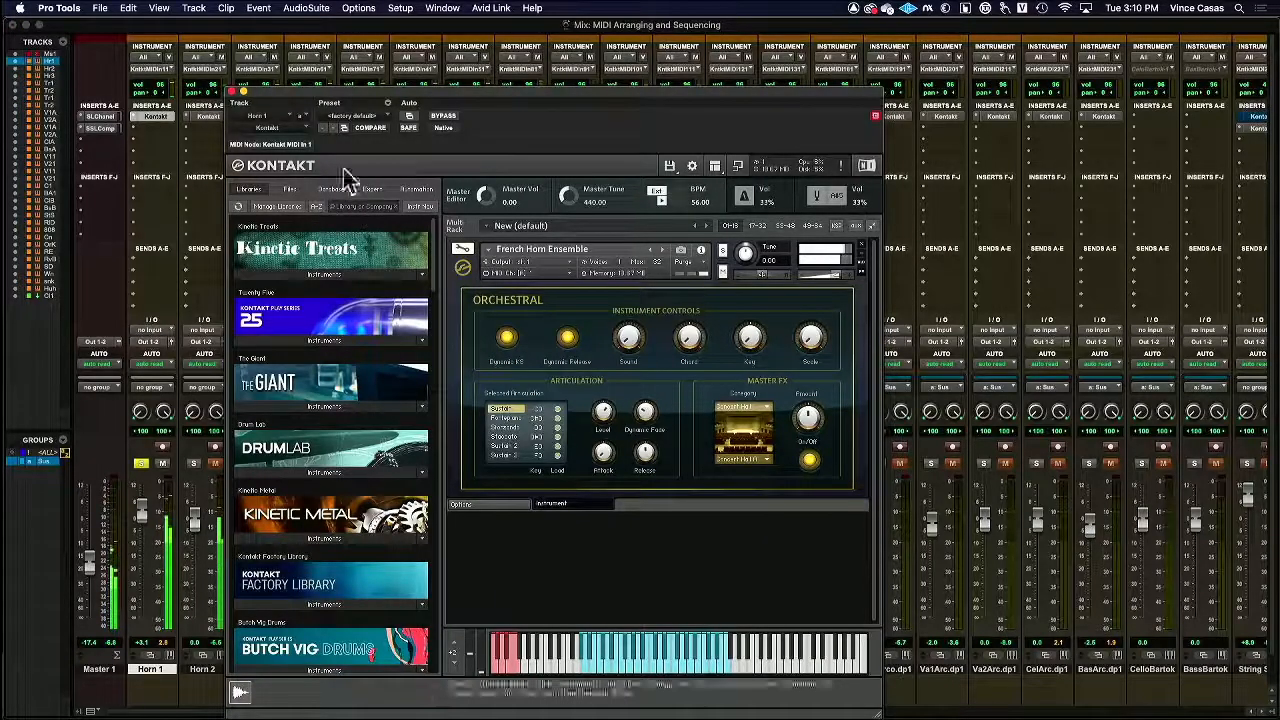
pyautogui.moveTo(320, 103); pyautogui.dragTo(545, 103)
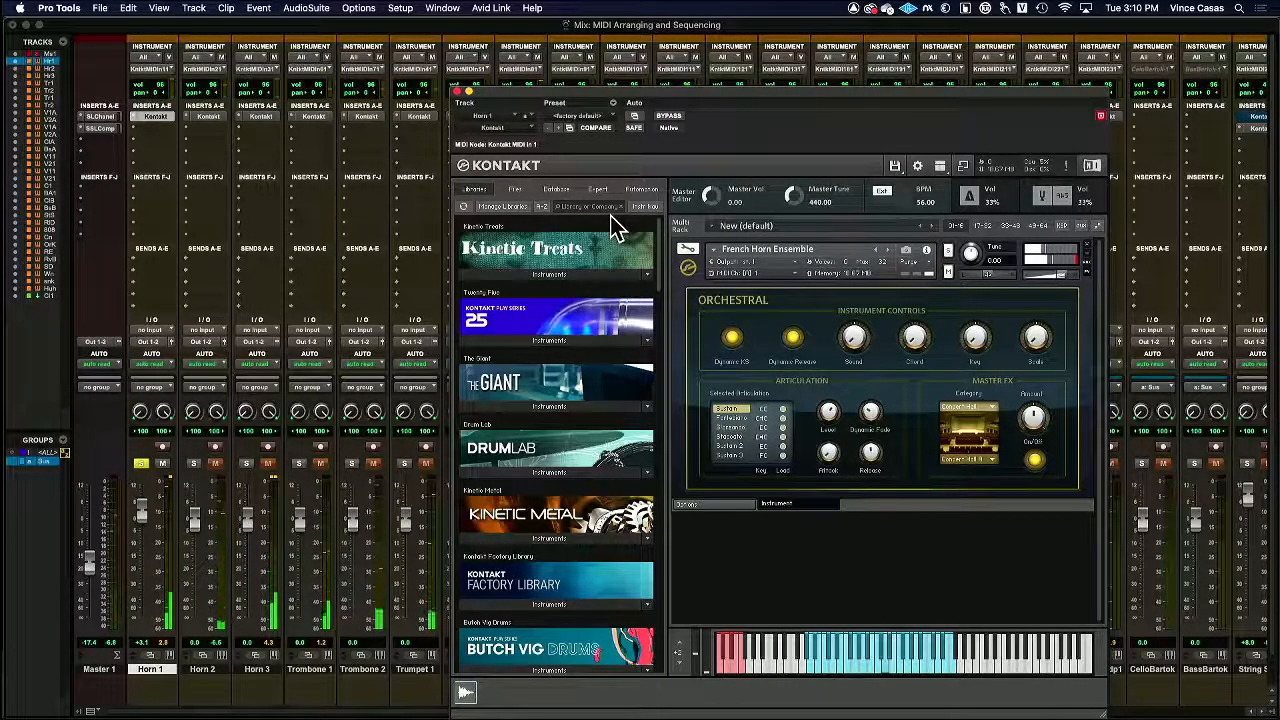
pyautogui.click(192, 464)
pyautogui.click(246, 464)
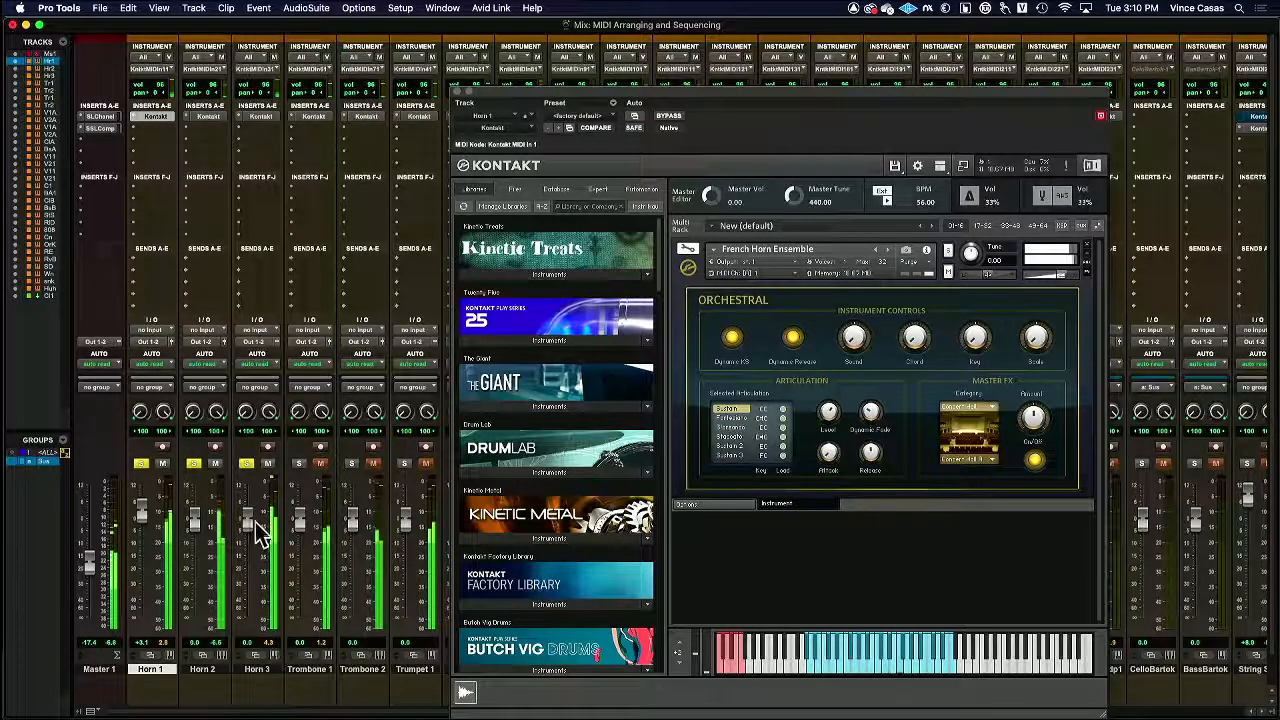
# - Raise Horn 2's fader to +4.0 dB, and solo Trombone 1 and Trombone 2 after moving the Kontakt window off the mixer channels
pyautogui.moveTo(196, 524); pyautogui.dragTo(200, 522)
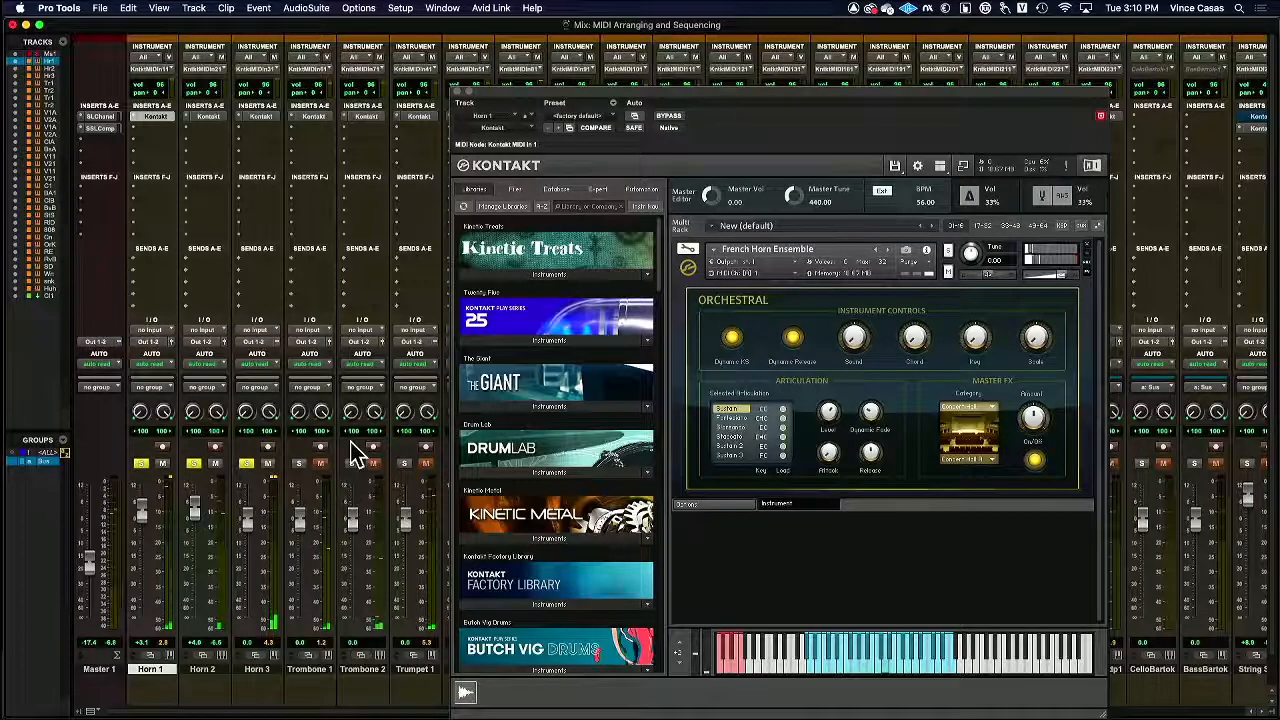
pyautogui.moveTo(500, 94); pyautogui.dragTo(609, 94)
pyautogui.click(298, 463)
pyautogui.click(351, 463)
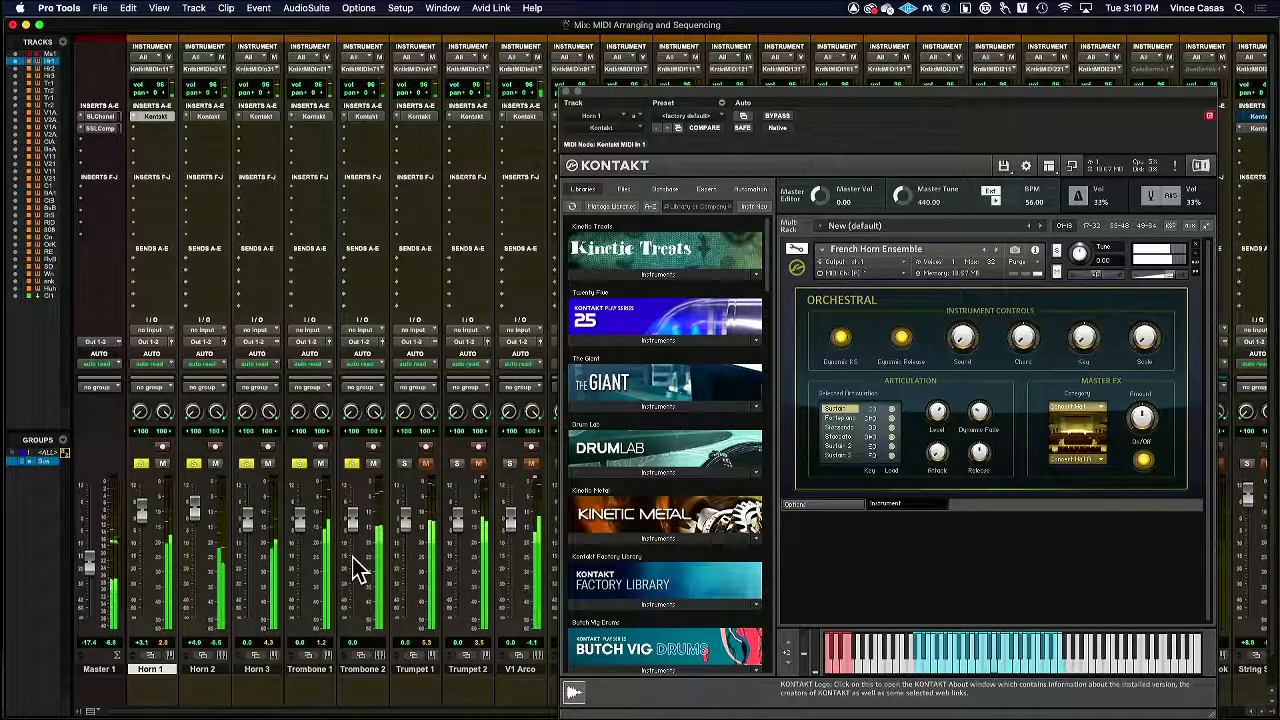
# - Clear the solos on Horn 3, Horn 2 and Horn 1 to leave the trombones soloed
pyautogui.click(246, 464)
pyautogui.click(194, 464)
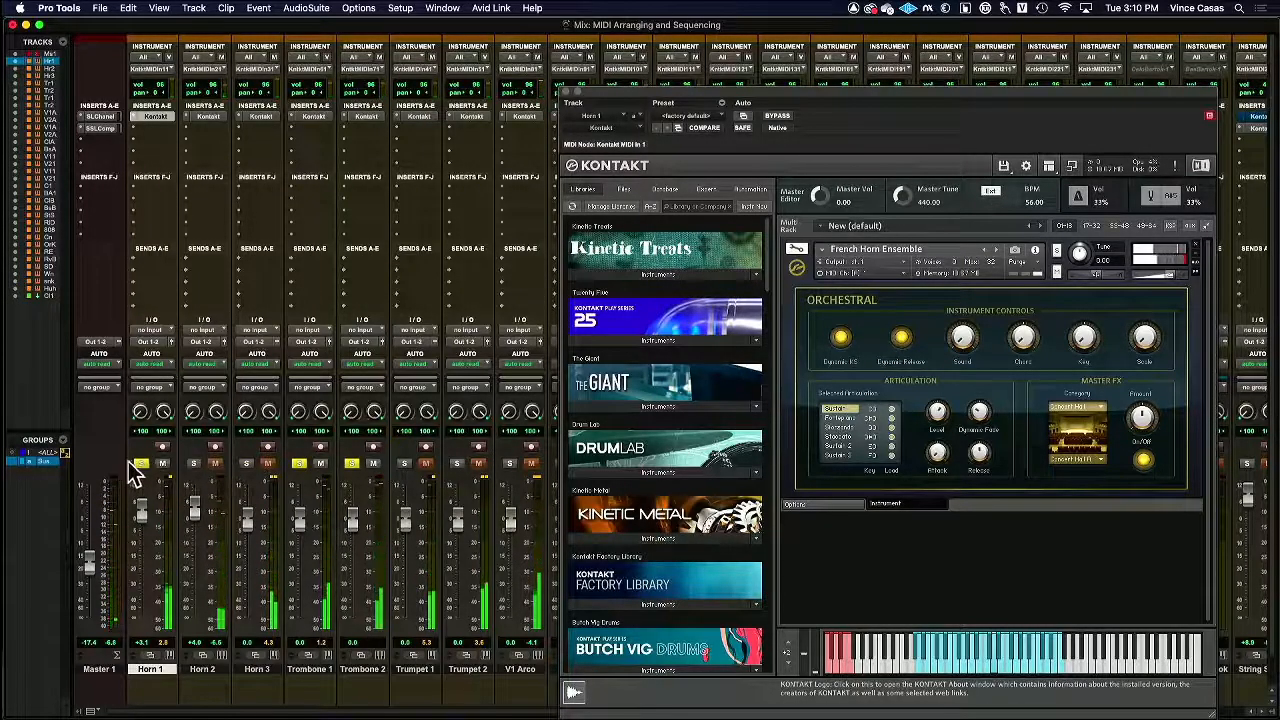
pyautogui.click(141, 464)
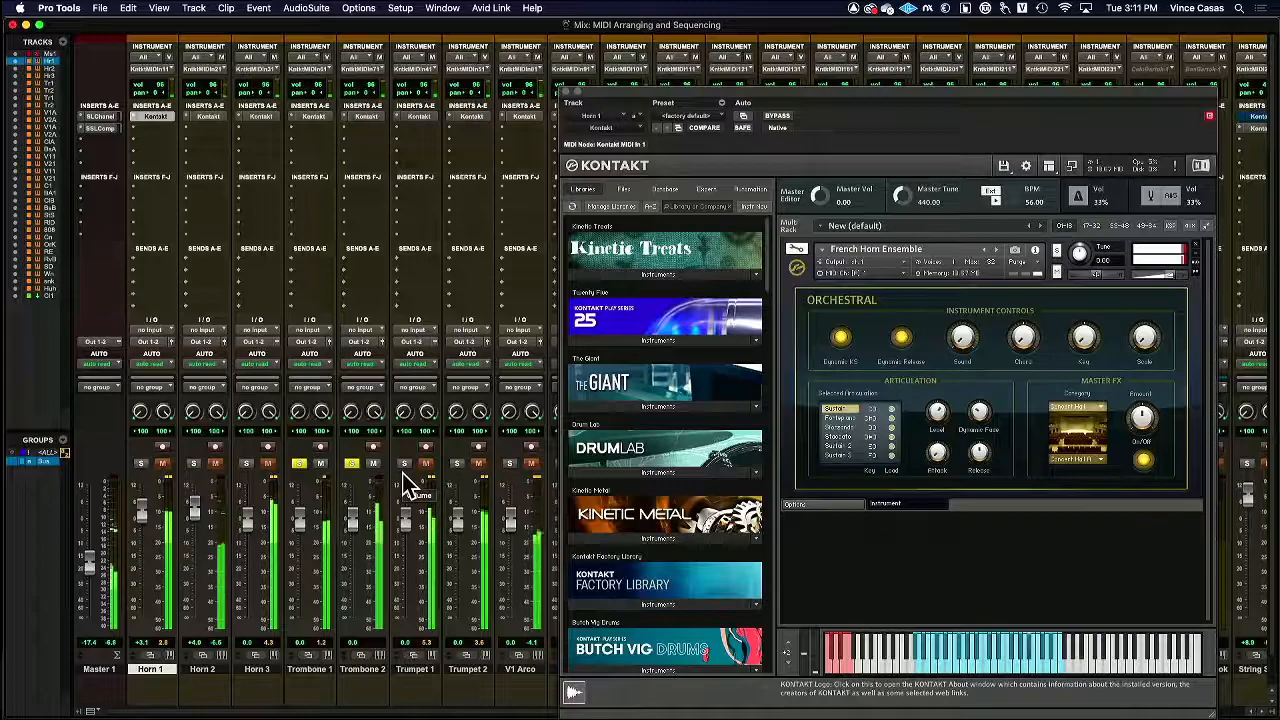
# - Solo Trumpet 1 and Trumpet 2, and view the Kontakt instruments on Trumpet 2 and Trombone 2
pyautogui.click(404, 463)
pyautogui.click(457, 463)
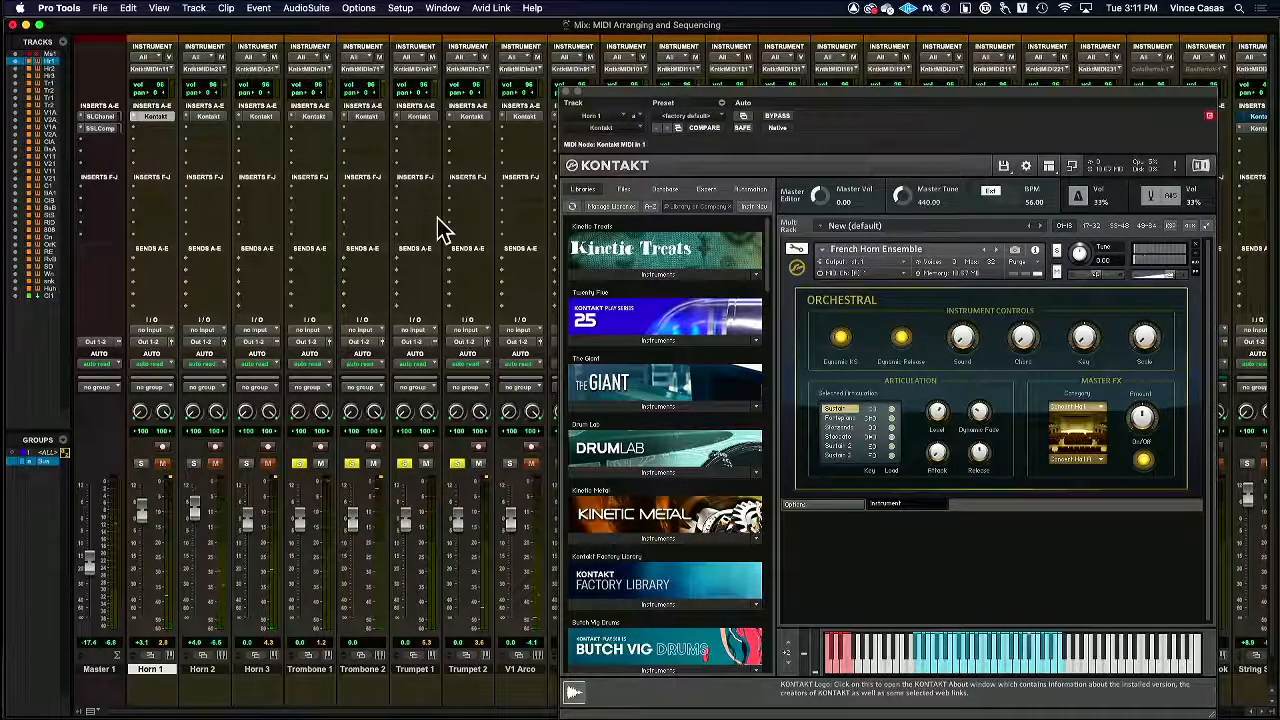
pyautogui.click(430, 118)
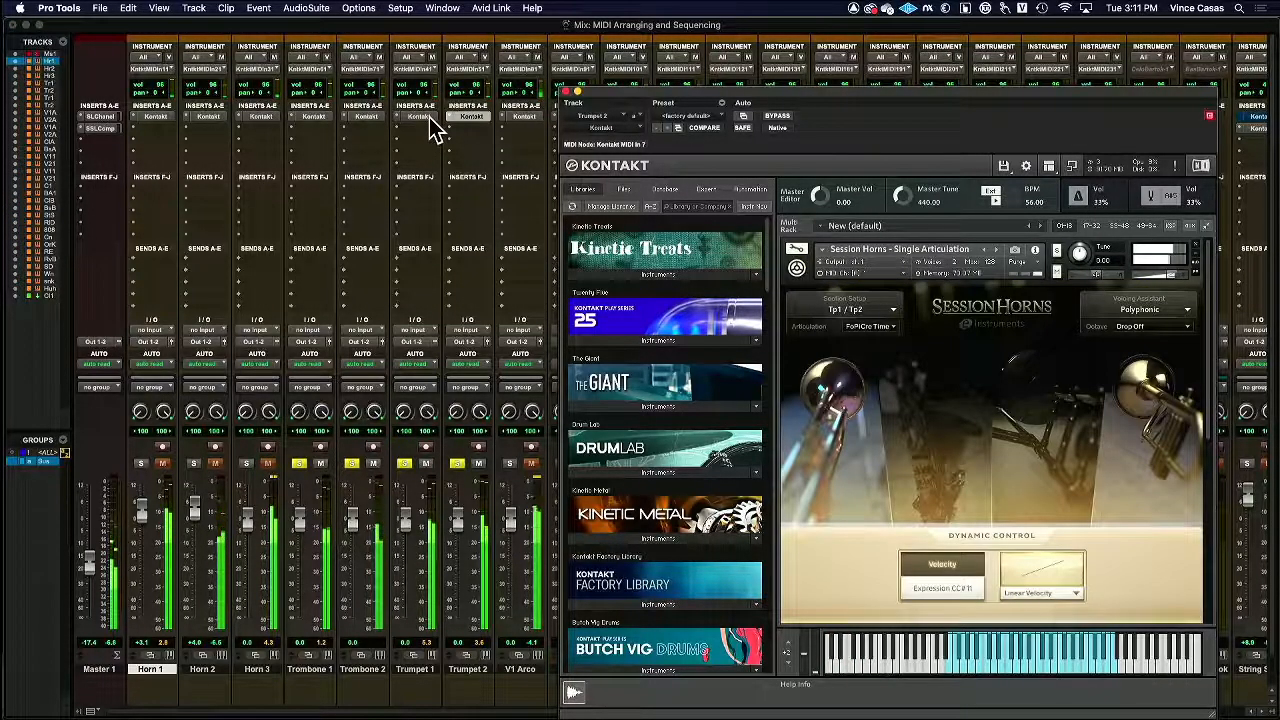
pyautogui.click(368, 118)
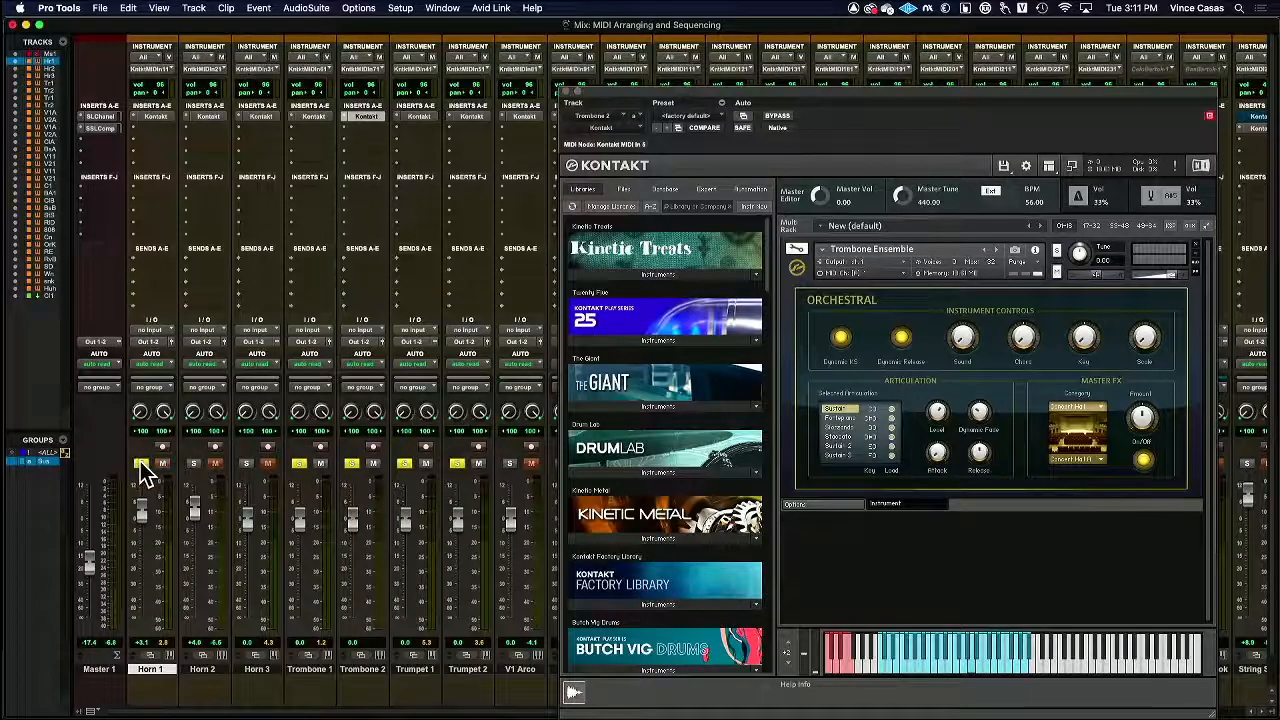
# - Solo Horn 1 and Horn 2, and clear the solos on the trombones and trumpets
pyautogui.click(141, 463)
pyautogui.click(194, 463)
pyautogui.click(298, 463)
pyautogui.click(351, 463)
pyautogui.click(404, 463)
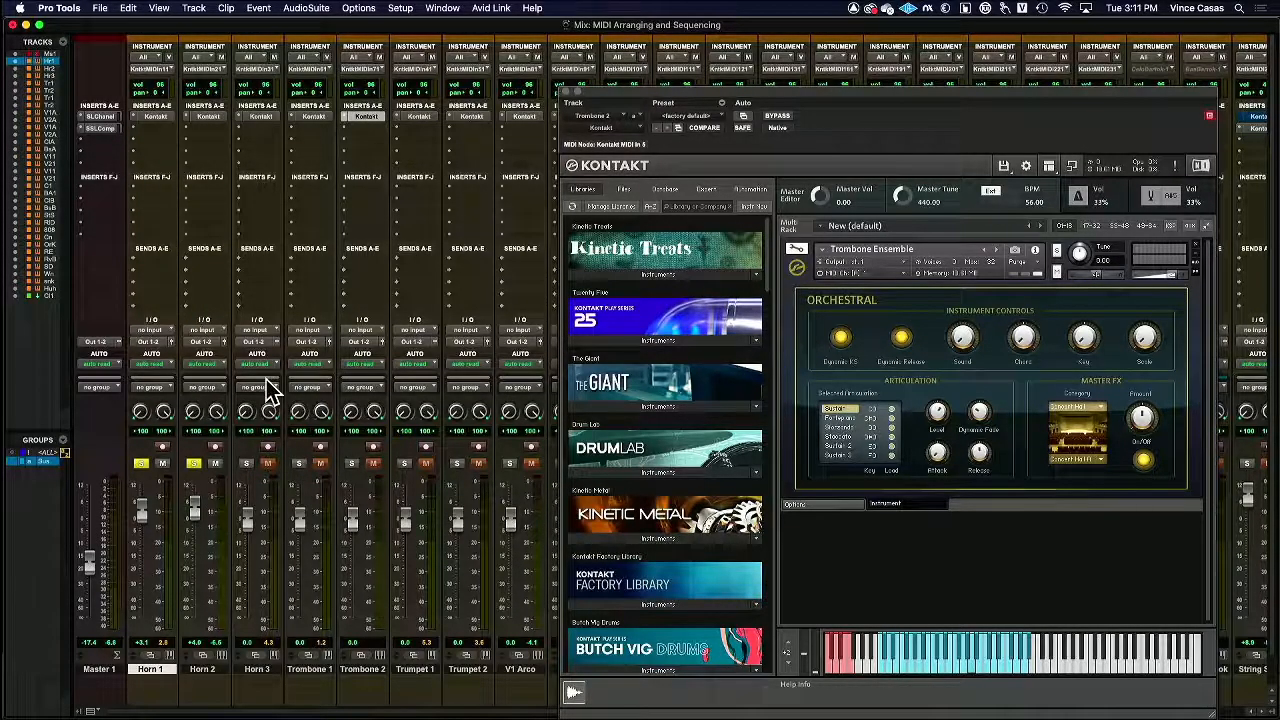
# - Play the section with Horn 3 soloed too, and narrow the horns' pans, with Horn 2 at 25 and 12
pyautogui.press('space')
pyautogui.click(246, 463)
pyautogui.moveTo(267, 416); pyautogui.dragTo(257, 466)
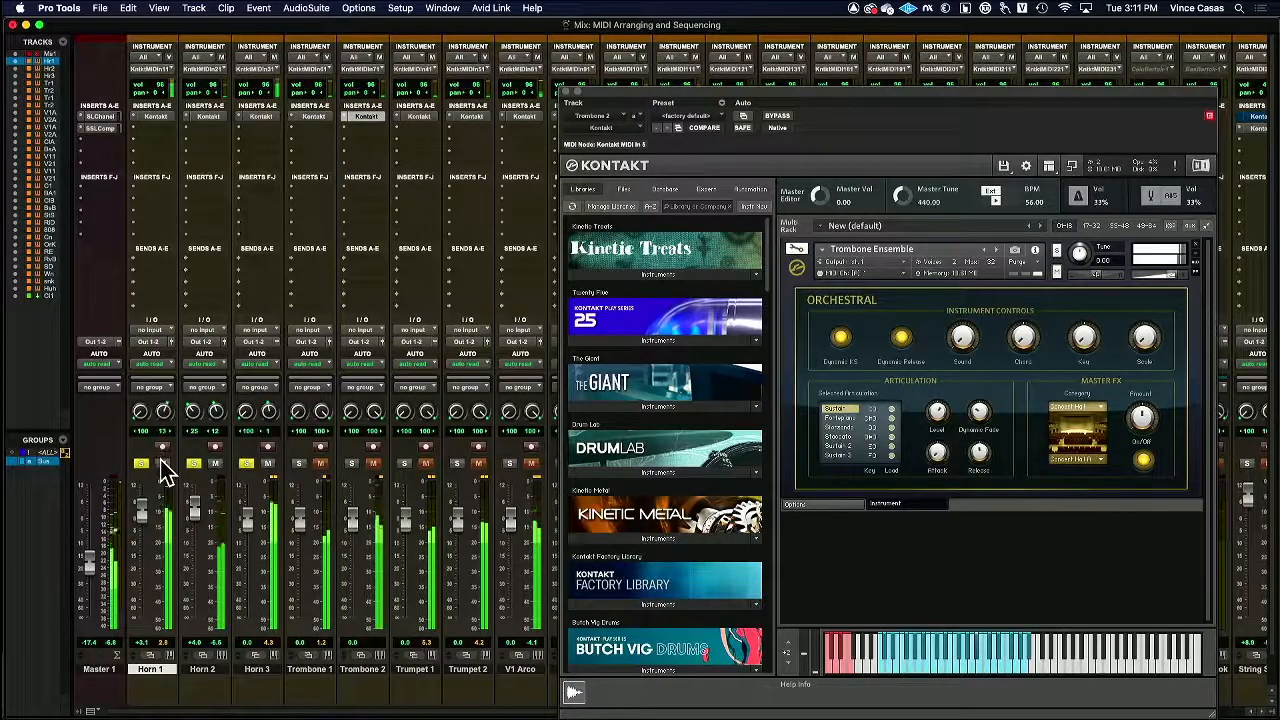
# - Solo both trombones and bring their left pans toward the centre, with Trombone 1's at 7
pyautogui.click(352, 463)
pyautogui.moveTo(305, 412); pyautogui.dragTo(296, 380)
pyautogui.moveTo(356, 417); pyautogui.dragTo(350, 346)
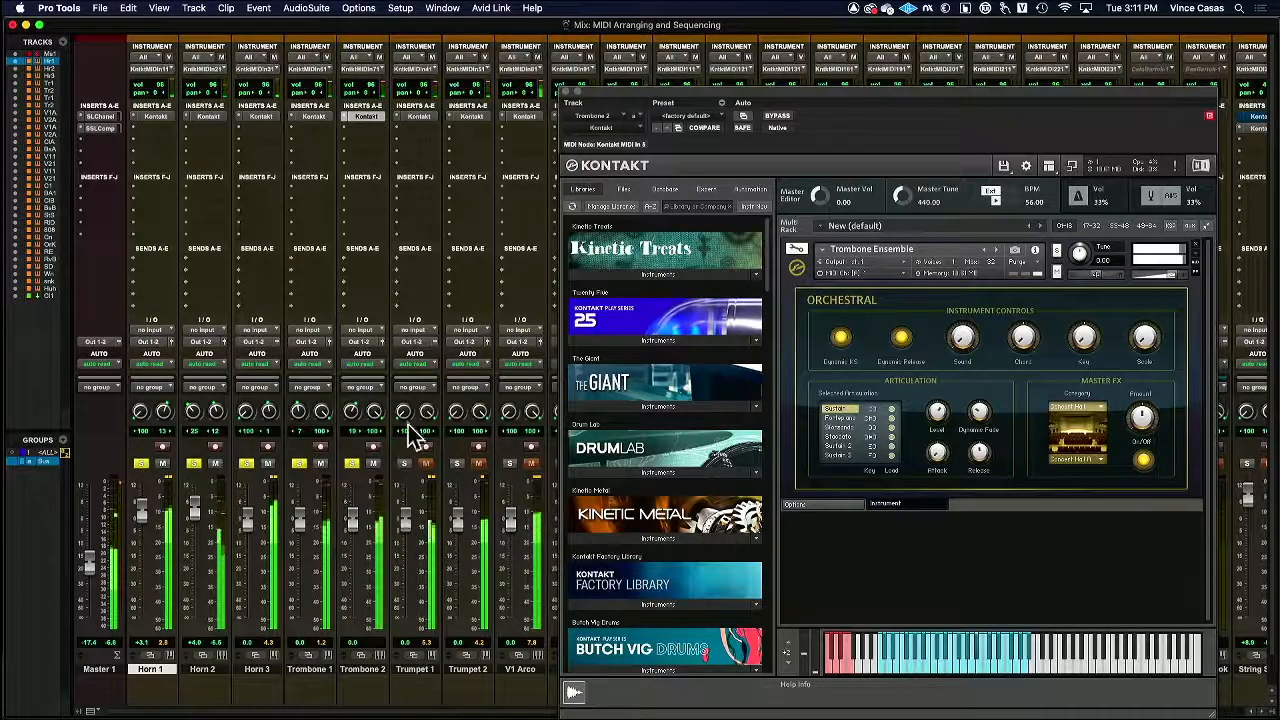
# - Solo Trumpet 1 and Trumpet 2, and set their pans to 27 and 9 and to 0 and 0 respectively
pyautogui.click(404, 463)
pyautogui.click(456, 463)
pyautogui.moveTo(401, 397); pyautogui.dragTo(433, 463)
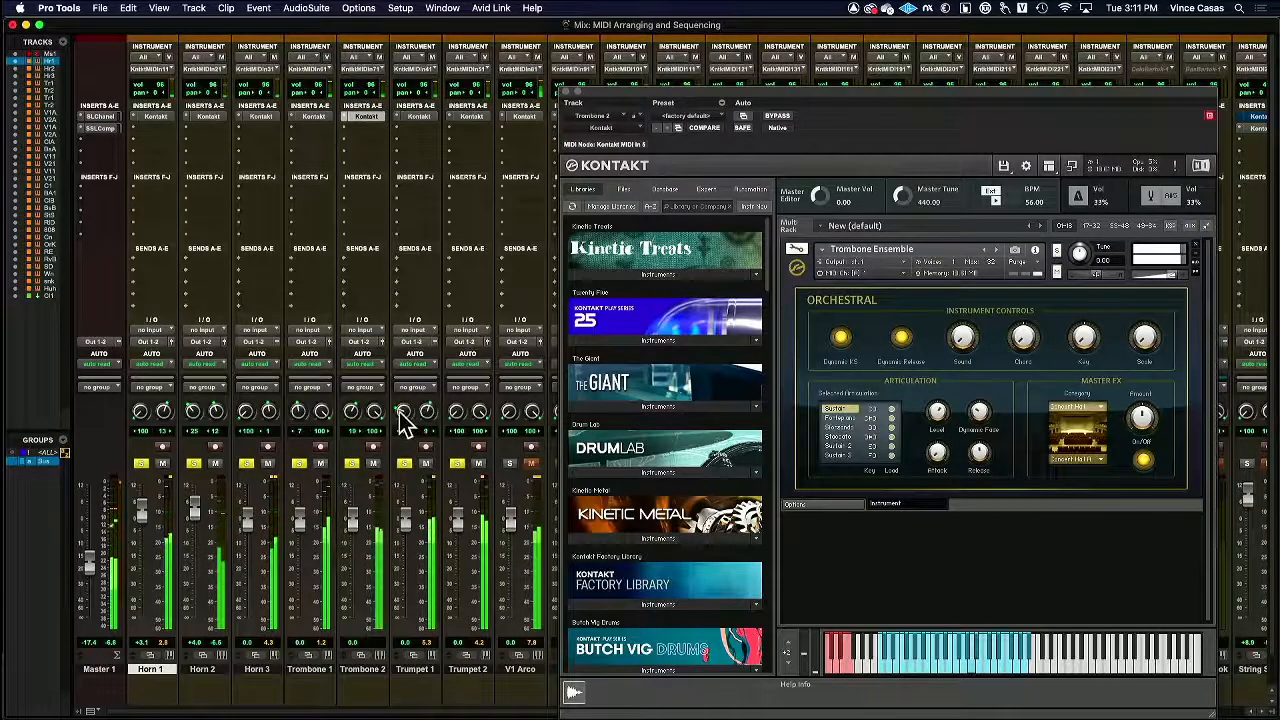
pyautogui.moveTo(450, 413); pyautogui.dragTo(458, 393)
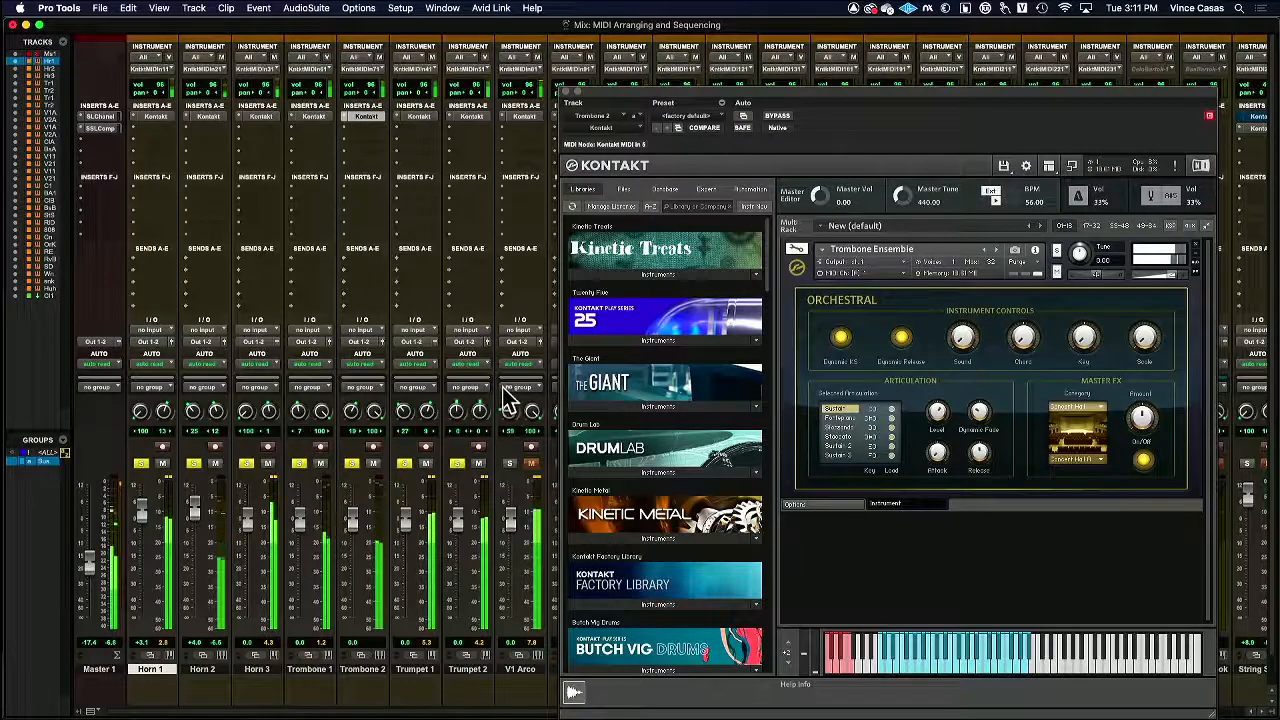
# - Solo V1 Arco and narrow its pans to 30 and 18, closing the Kontakt window and saving the session along the way
pyautogui.moveTo(527, 415); pyautogui.dragTo(535, 442)
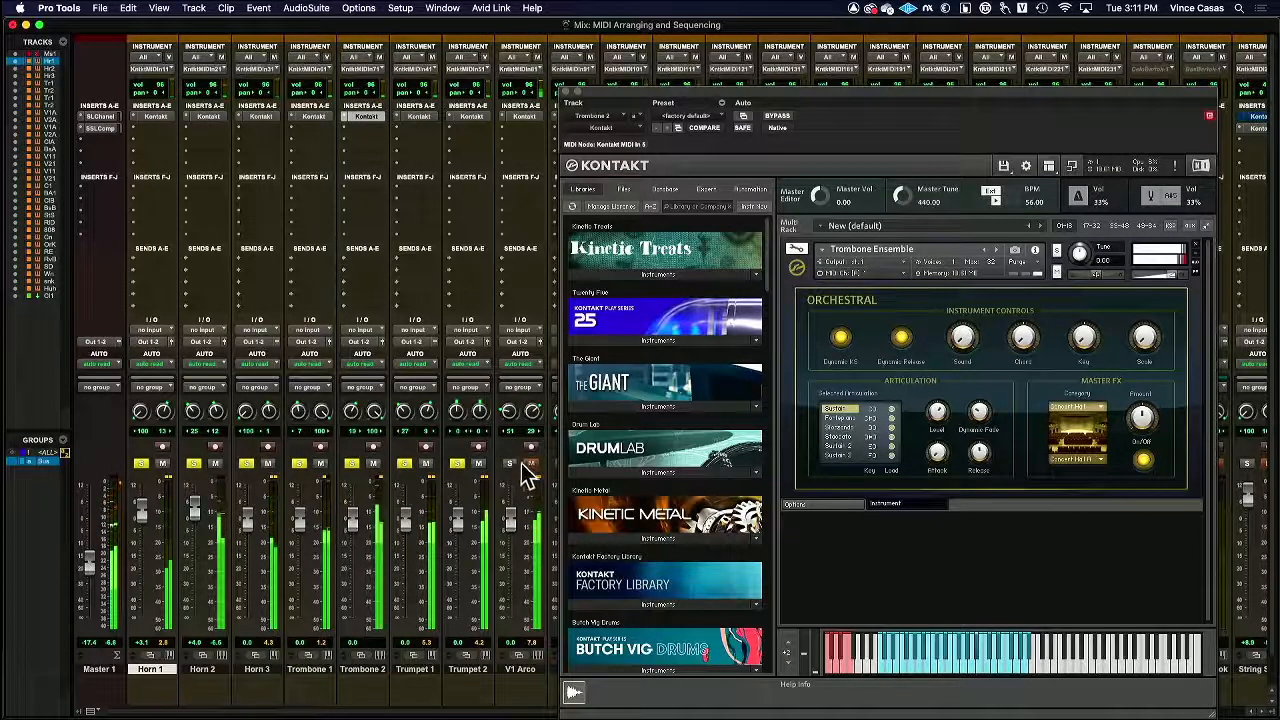
pyautogui.hscroll(2, 528, 486)
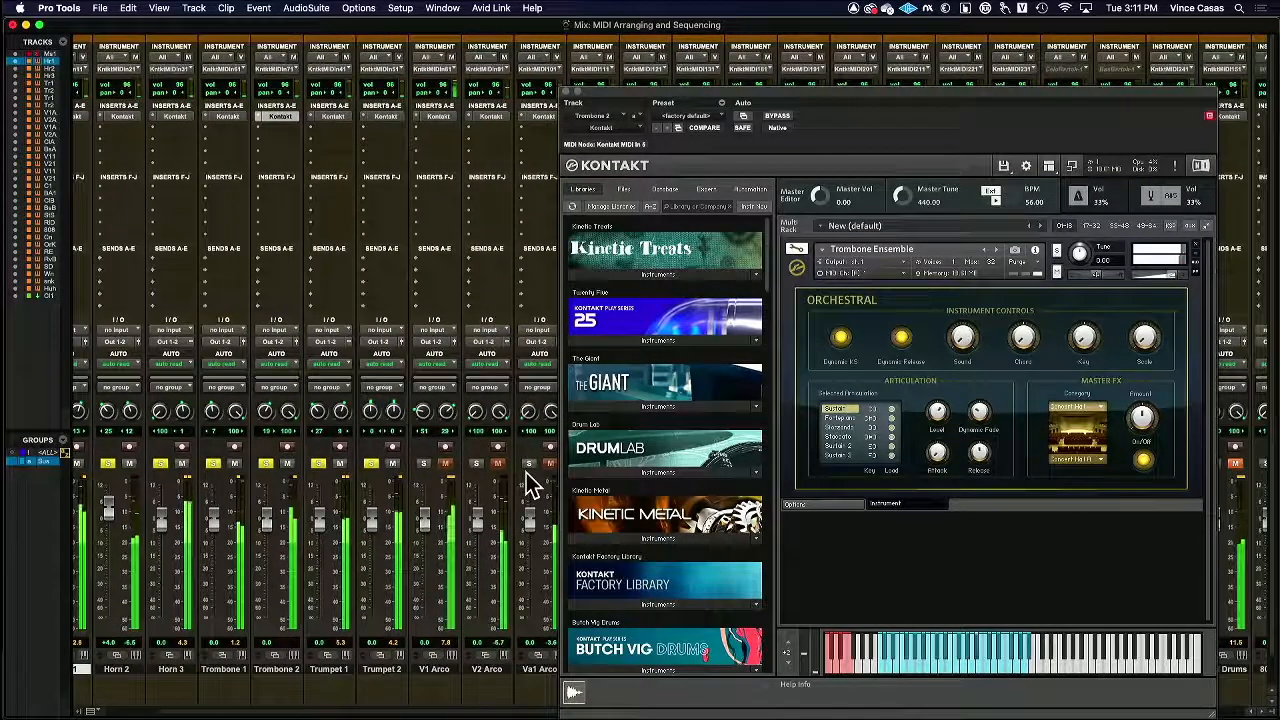
pyautogui.click(568, 94)
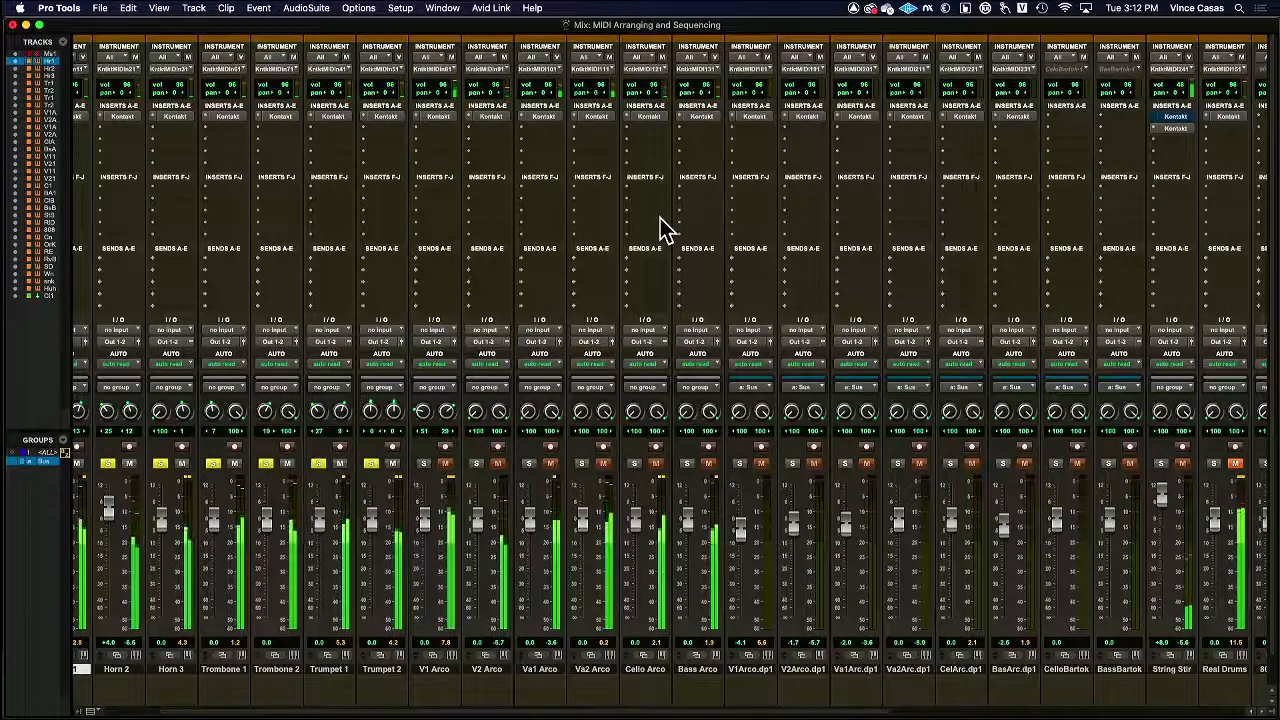
pyautogui.press('super+s')
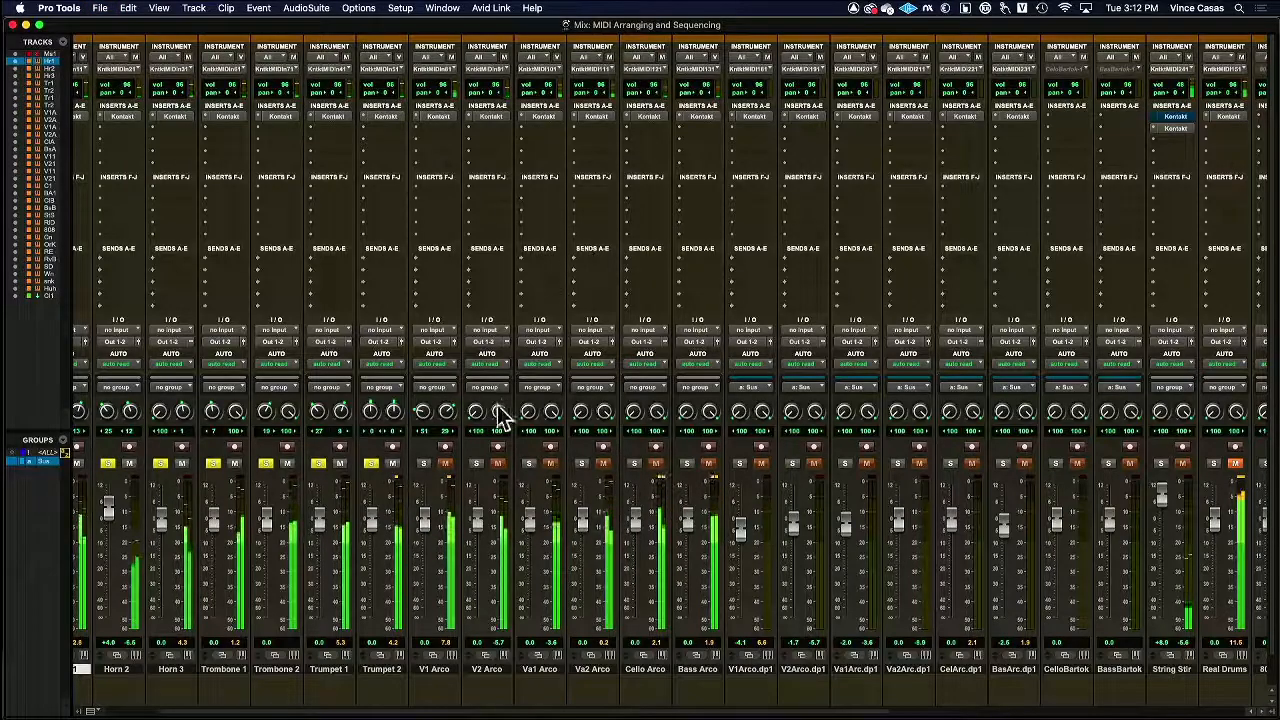
pyautogui.click(425, 463)
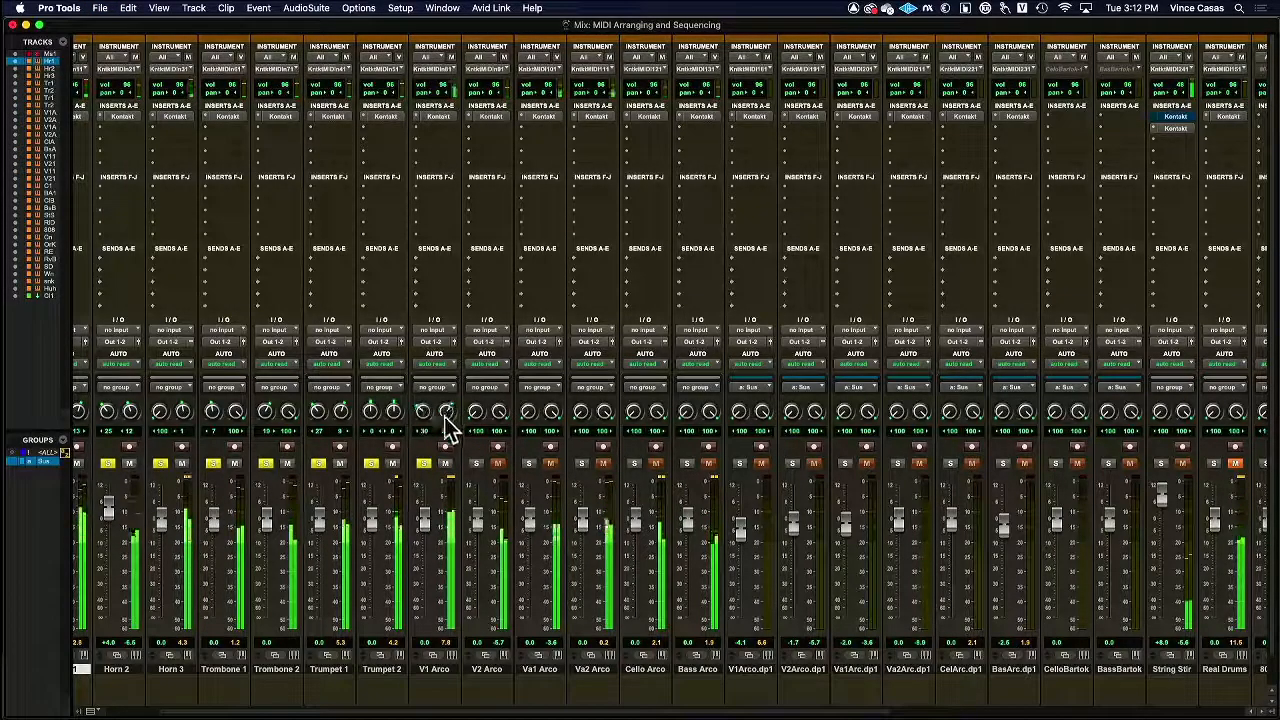
# - Solo the Arco tracks from V2 to Bass, and narrow the pans up to Cello, with Va2 at 5 and 24 and Cello at 24 and 25
pyautogui.click(477, 464)
pyautogui.moveTo(471, 408); pyautogui.dragTo(552, 461)
pyautogui.click(583, 463)
pyautogui.moveTo(583, 411); pyautogui.dragTo(592, 370)
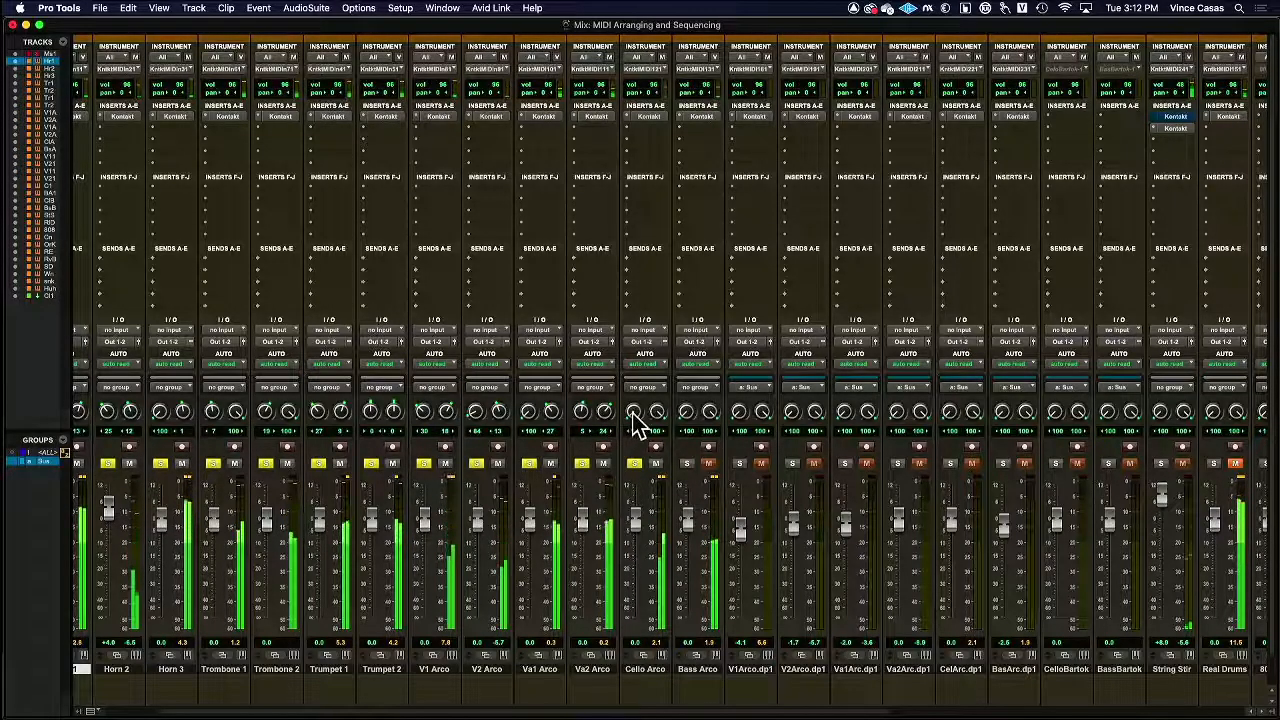
pyautogui.moveTo(632, 410); pyautogui.dragTo(657, 452)
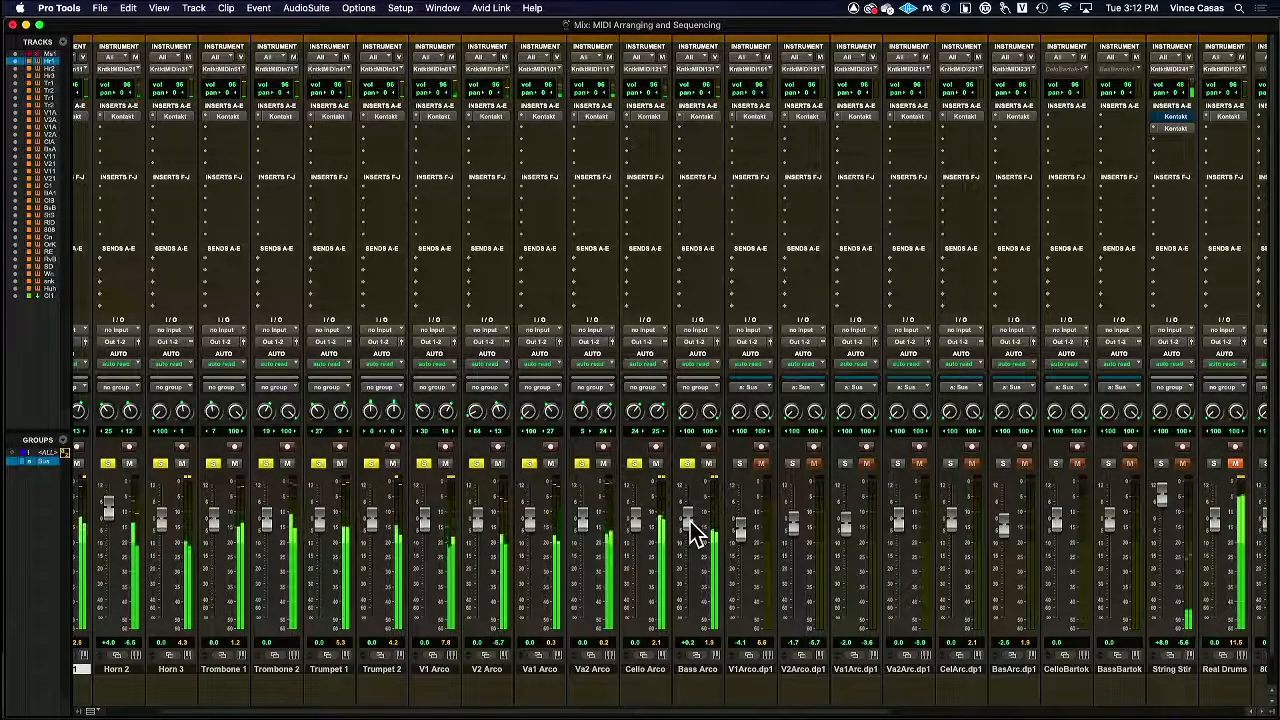
# - Solo Real Drums and open its Kontakt instrument, moving the window clear of the drum channels
pyautogui.hscroll(2, 712, 528)
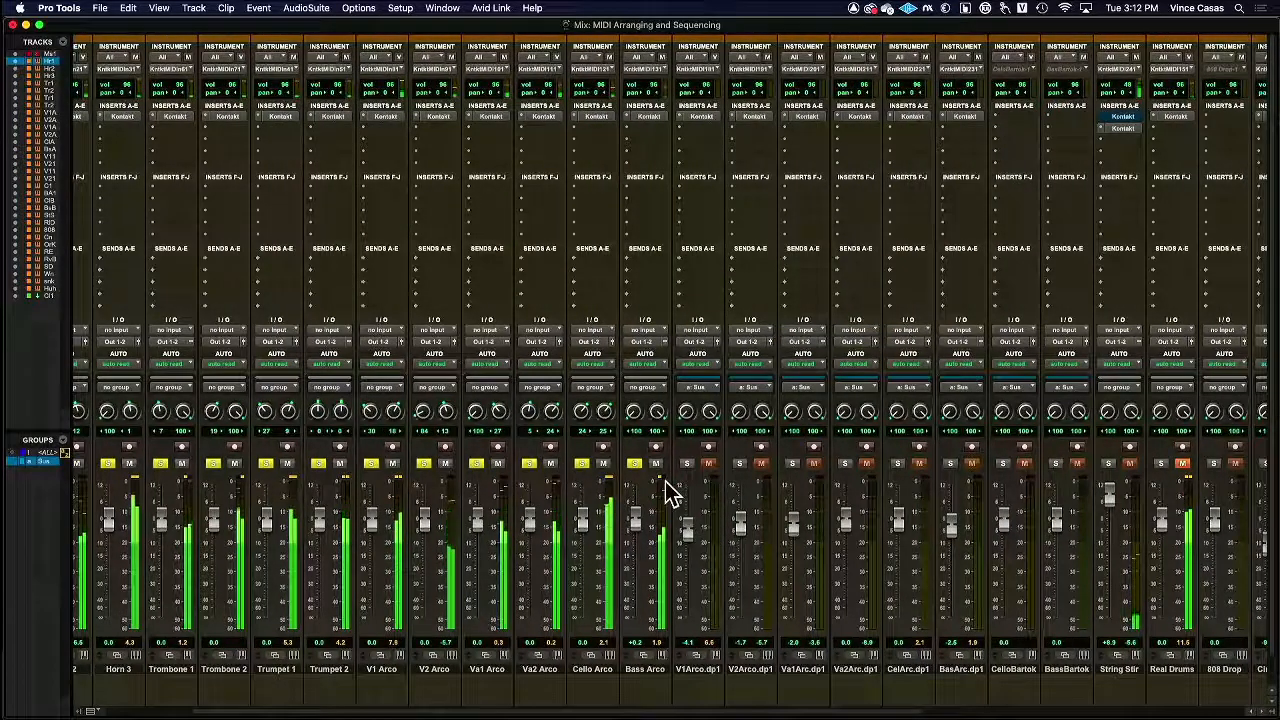
pyautogui.click(1160, 463)
pyautogui.hscroll(5, 1155, 510)
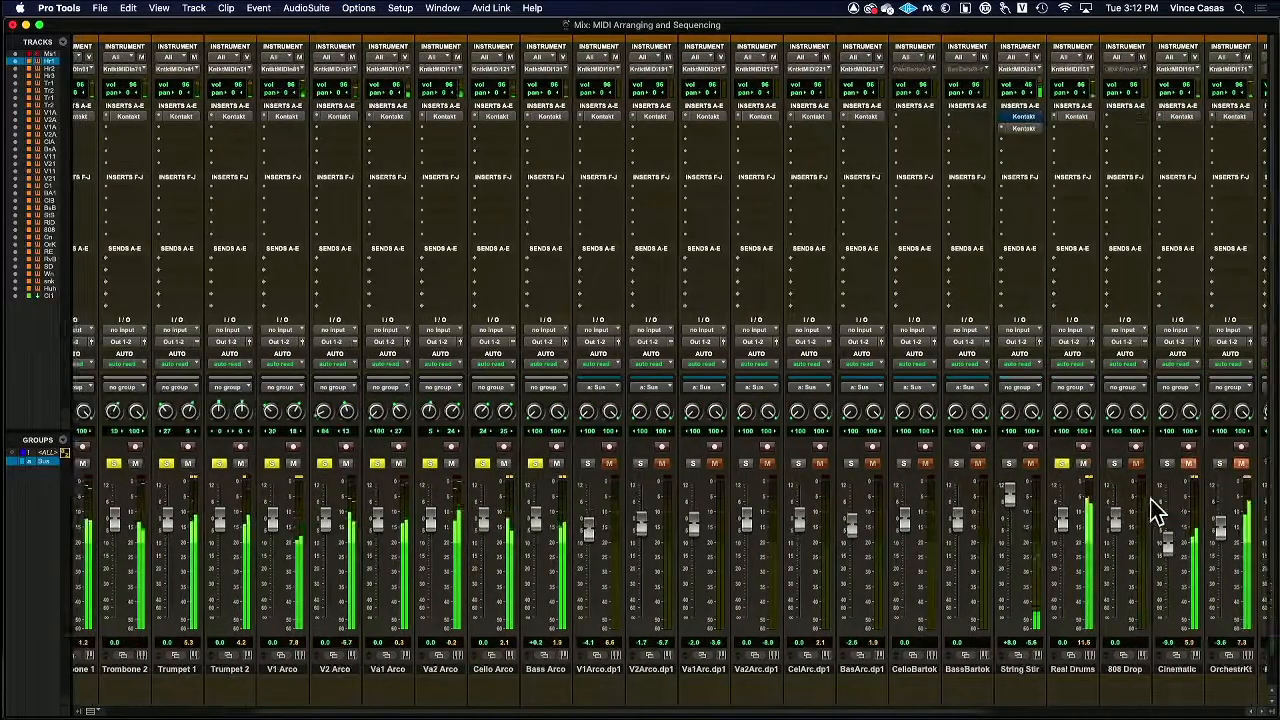
pyautogui.click(900, 117)
pyautogui.moveTo(906, 114); pyautogui.dragTo(515, 143)
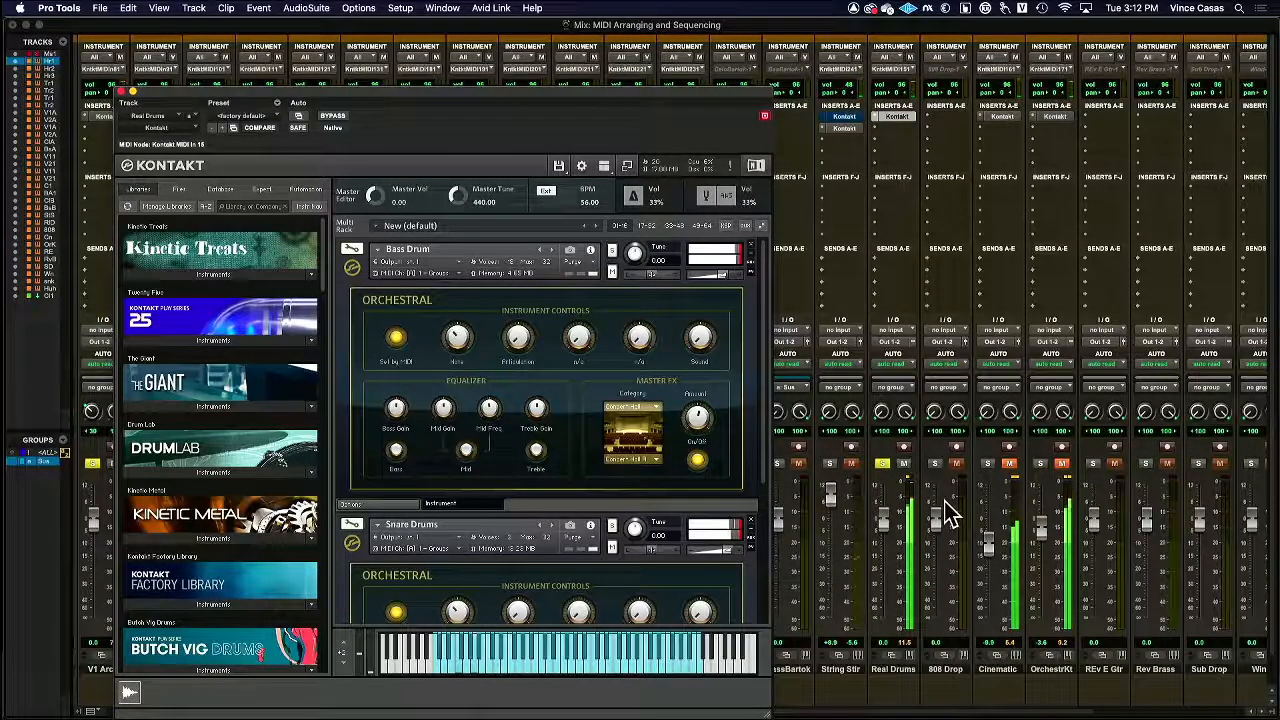
# - Solo Orchestra Kit, toggle the solo on Cinematic on and off, and look through the drum instruments loaded in Kontakt
pyautogui.click(1040, 464)
pyautogui.click(988, 464)
pyautogui.click(988, 464)
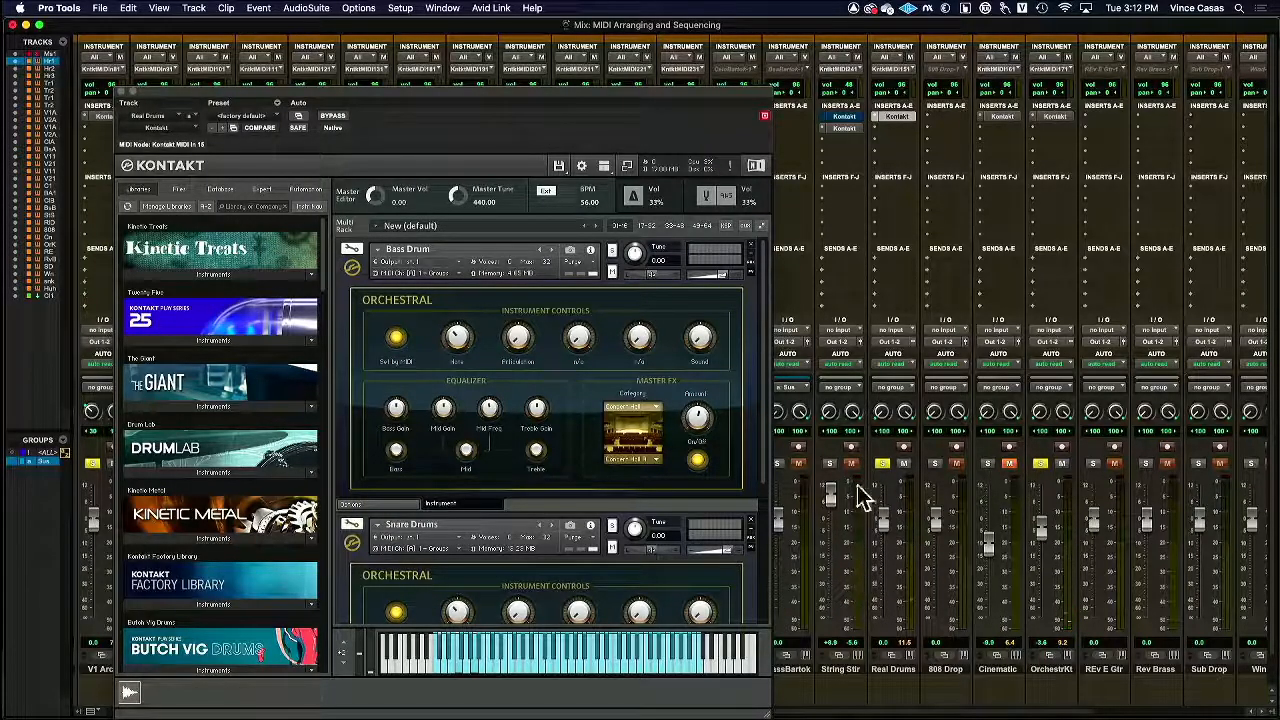
pyautogui.scroll(-1, 481, 360)
pyautogui.scroll(-3, 481, 360)
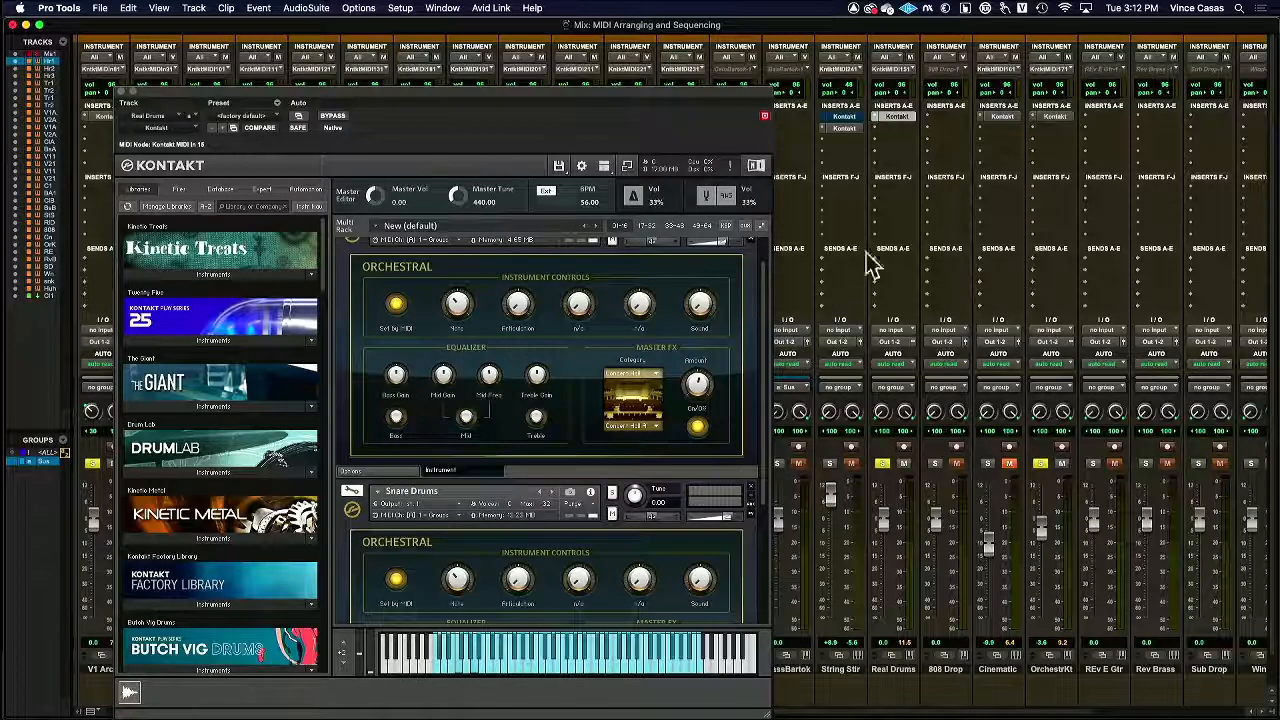
# - Switch to the arrangement, close the Kontakt window, and select bar 10 of the Trombone 2 part
pyautogui.press('super+equal')
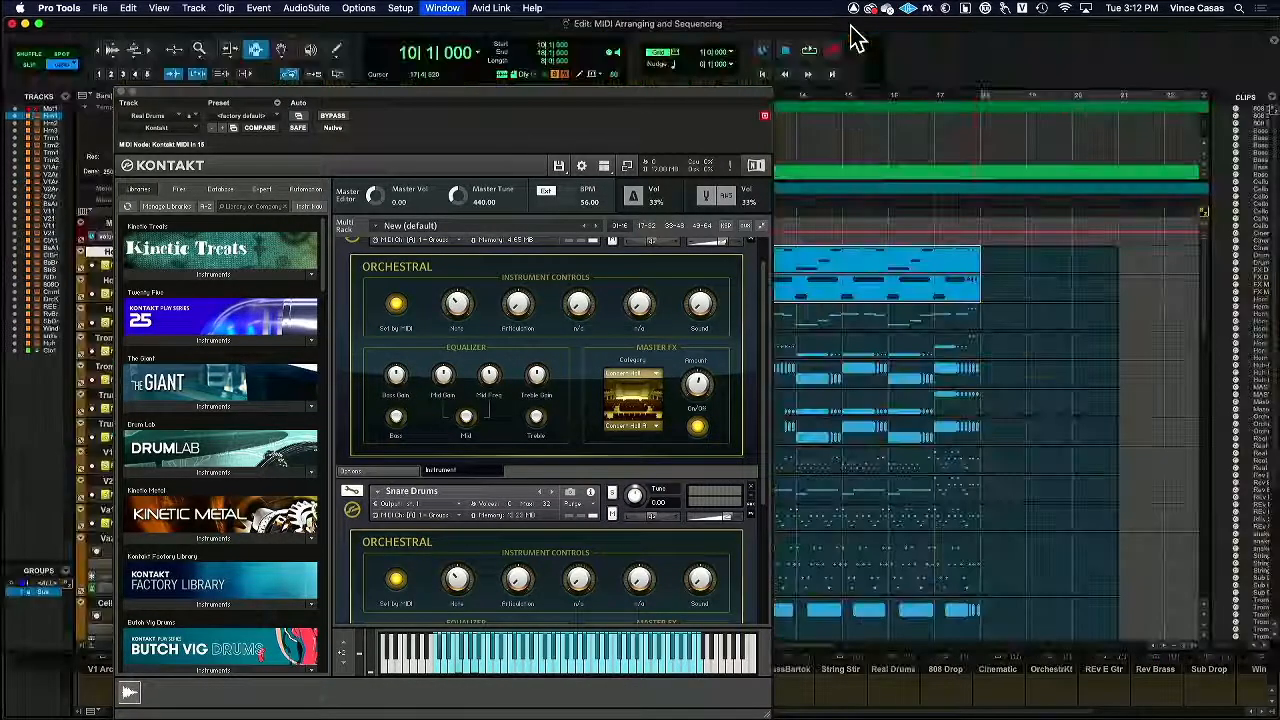
pyautogui.click(122, 94)
pyautogui.click(612, 440)
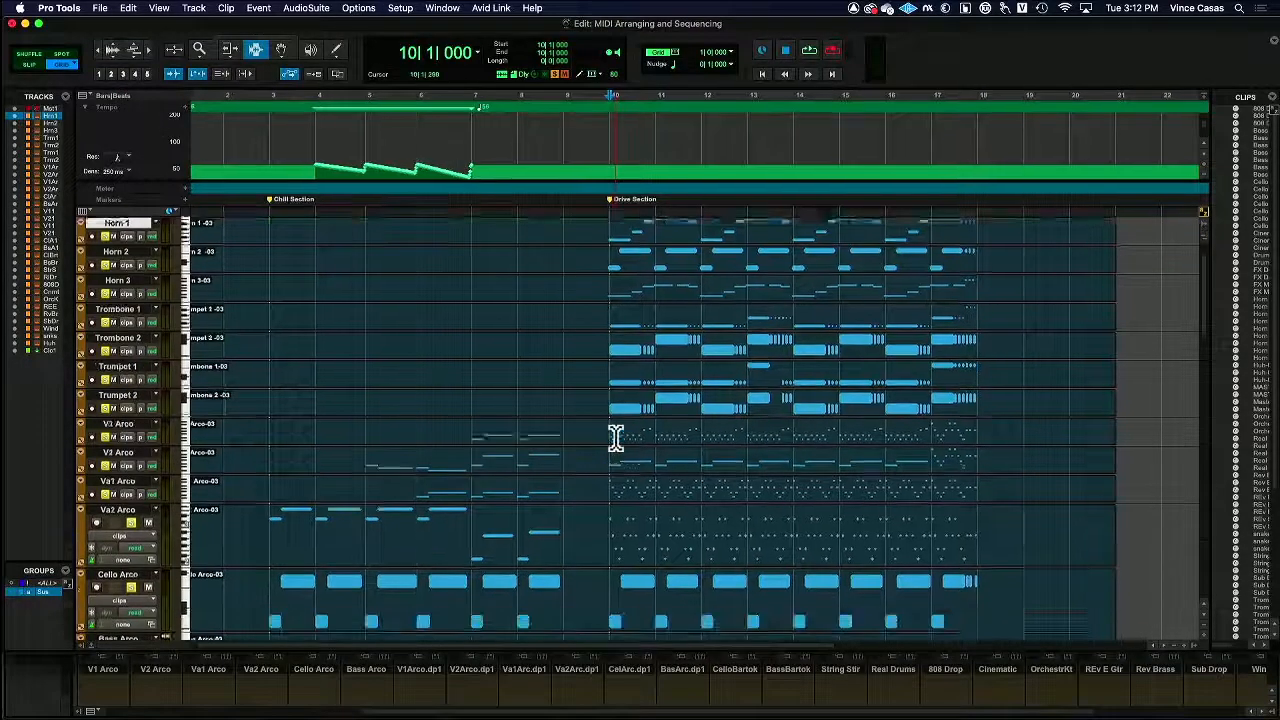
pyautogui.moveTo(609, 352); pyautogui.dragTo(650, 355)
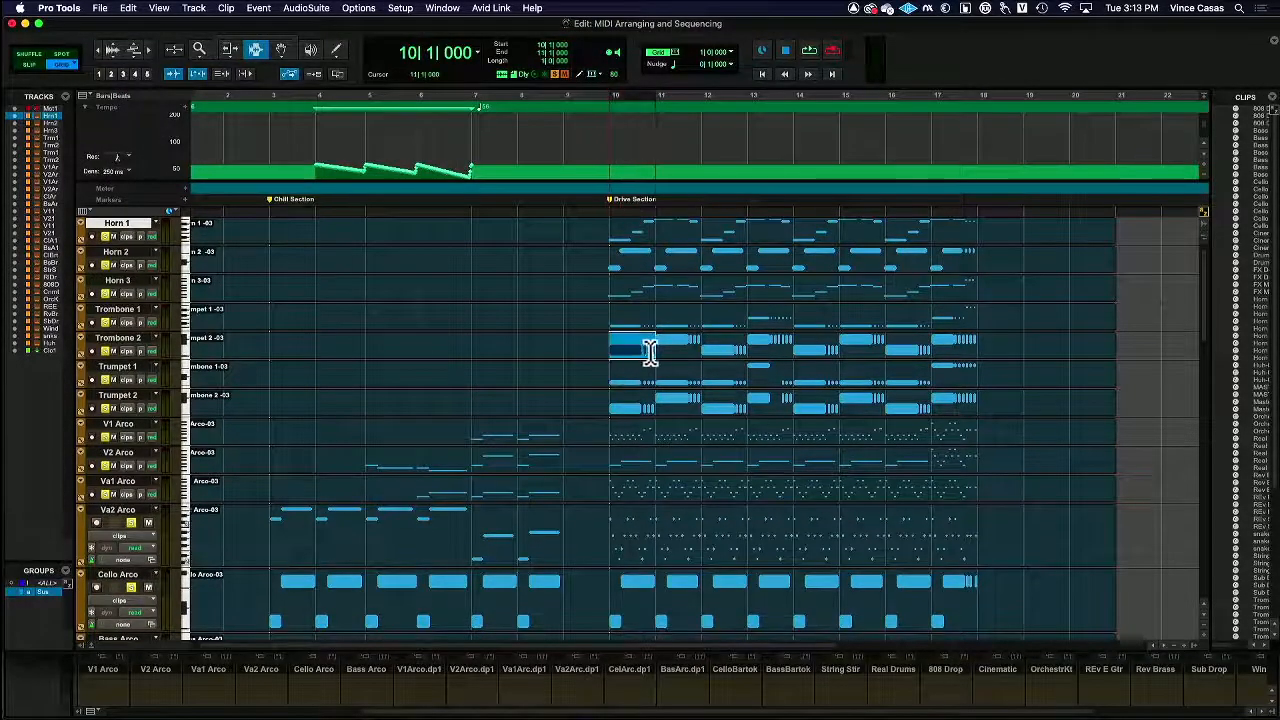
# - Select bar 10 on Real Drums, and play from bar 10 at the start of the Drive Section
pyautogui.scroll(-15, 654, 420)
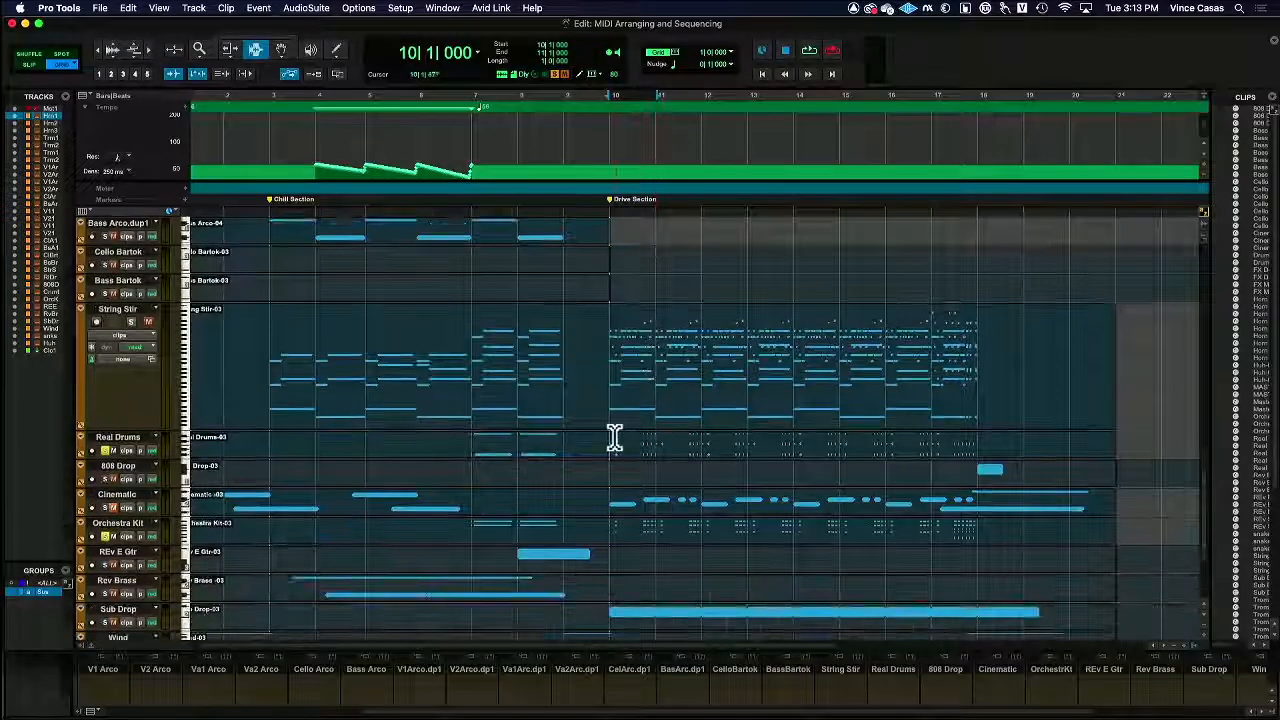
pyautogui.moveTo(614, 438); pyautogui.dragTo(656, 442)
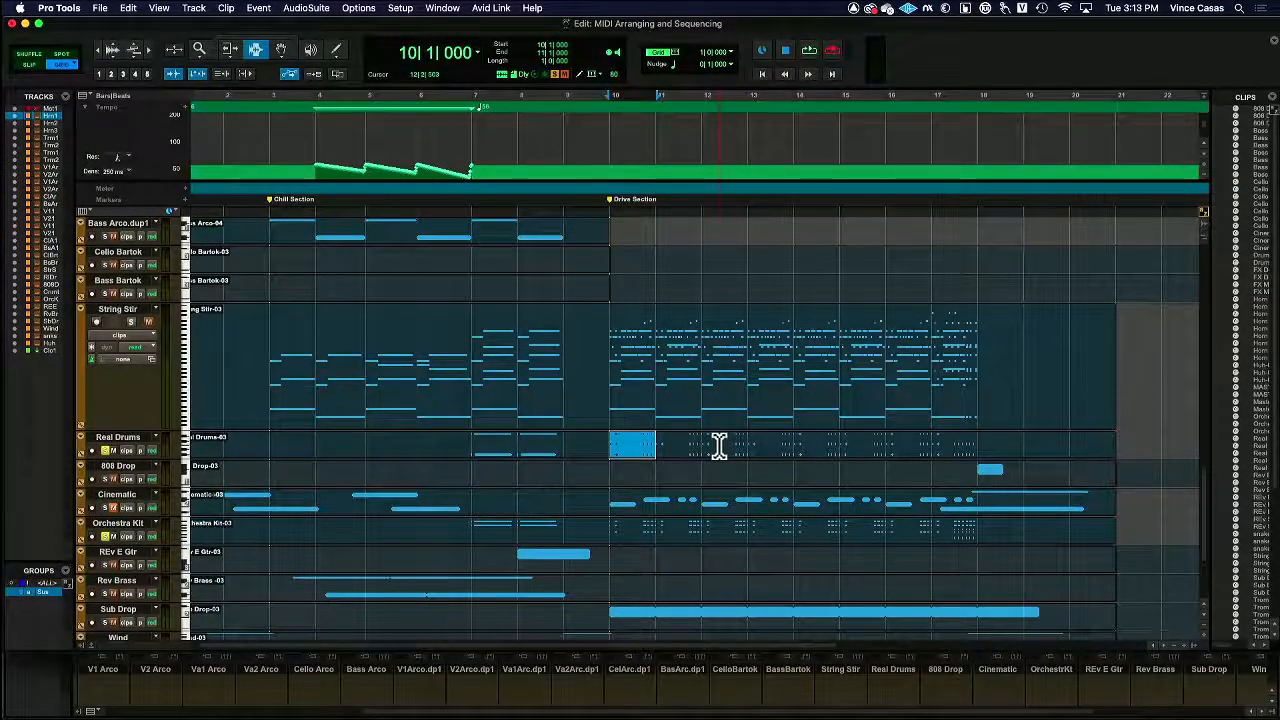
pyautogui.click(606, 458)
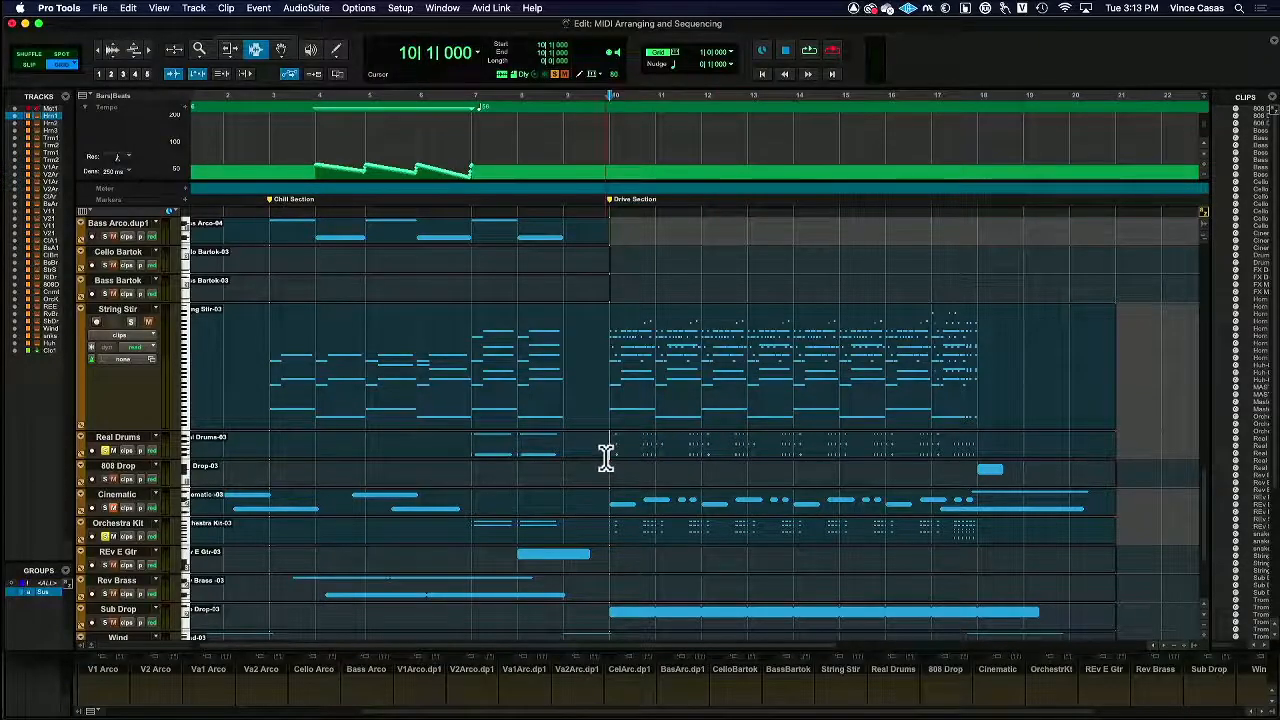
pyautogui.press('space')
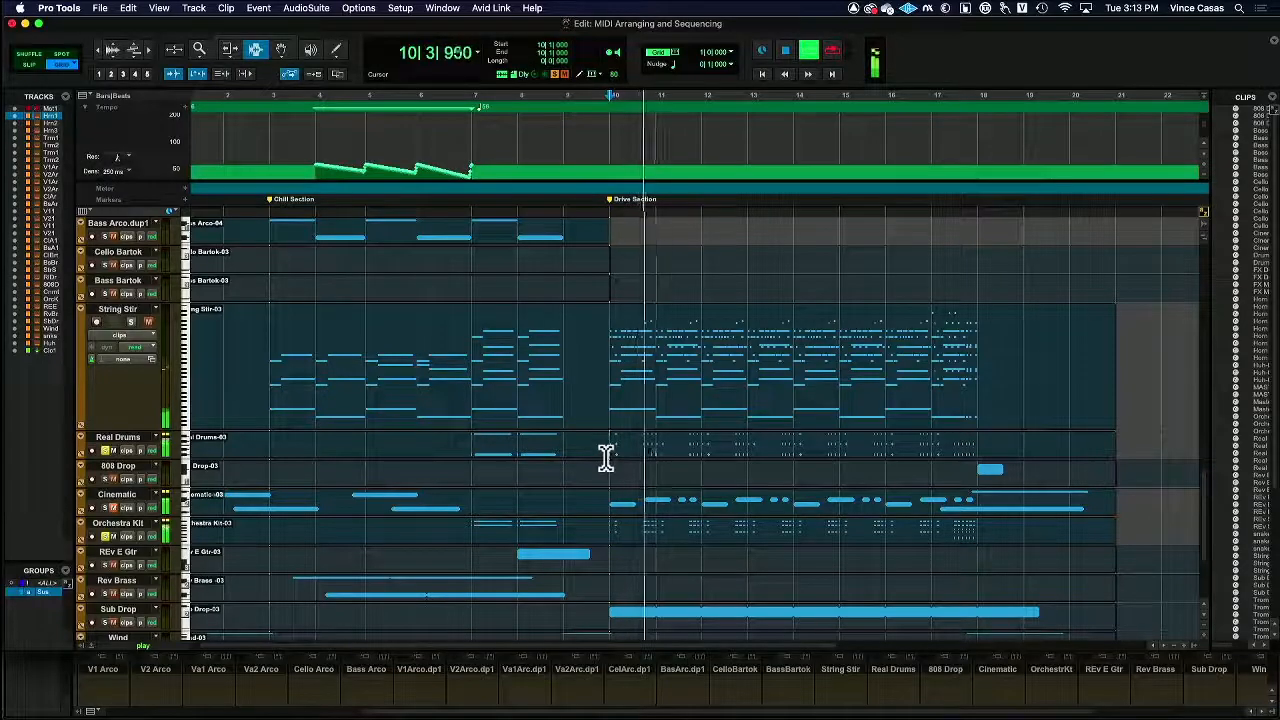
# - Enlarge the Real Drums track and zoom in on the timeline to examine its note pattern at the start of the Drive Section
pyautogui.click(186, 452)
pyautogui.click(228, 486)
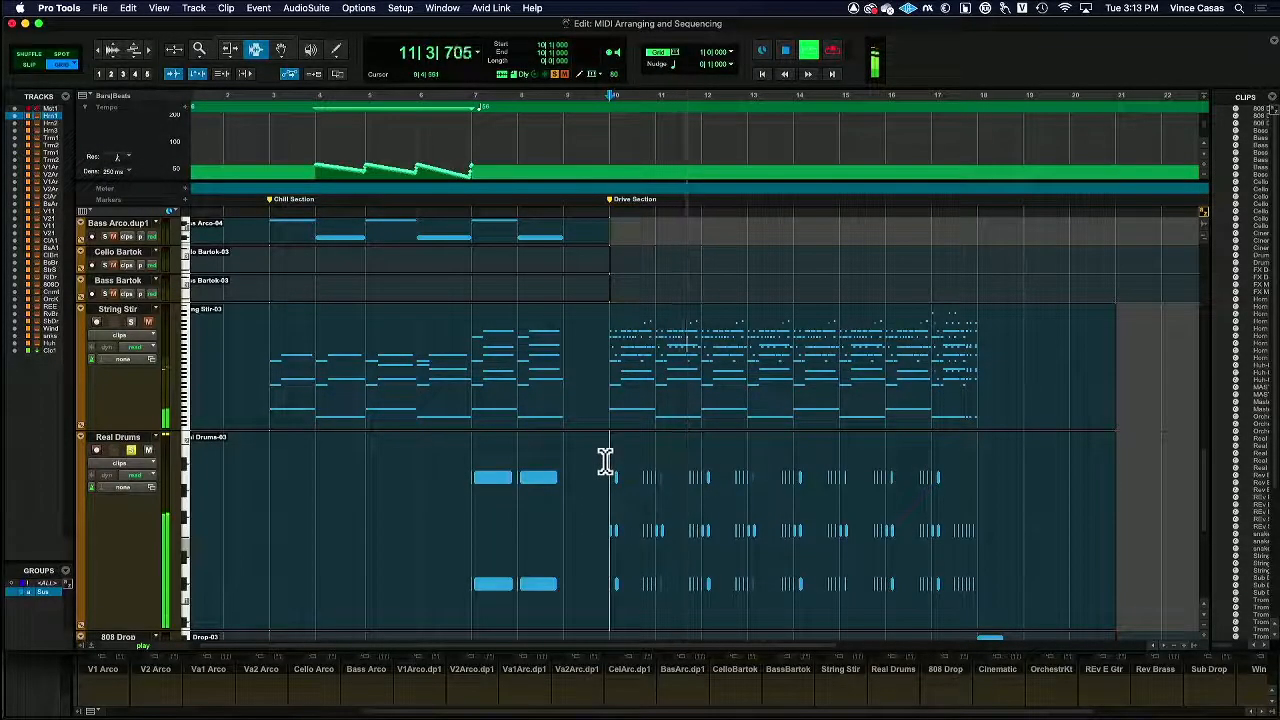
pyautogui.click(150, 47)
pyautogui.click(150, 47)
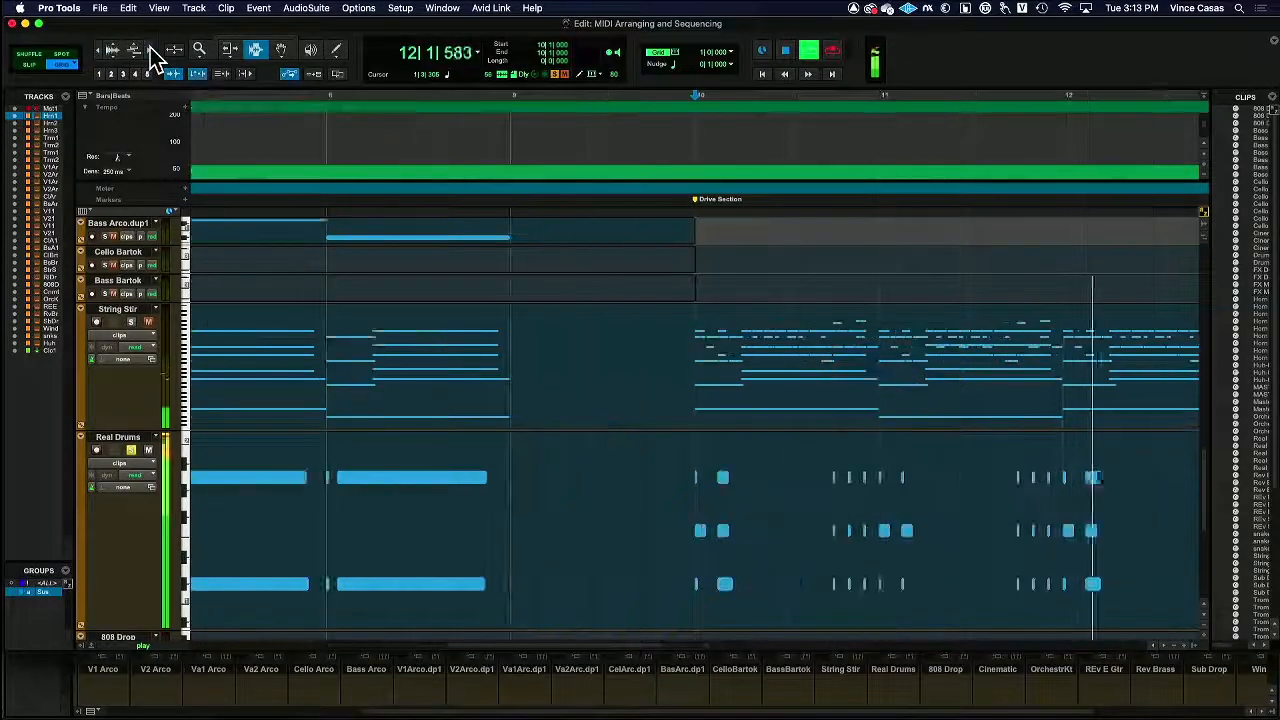
pyautogui.click(150, 47)
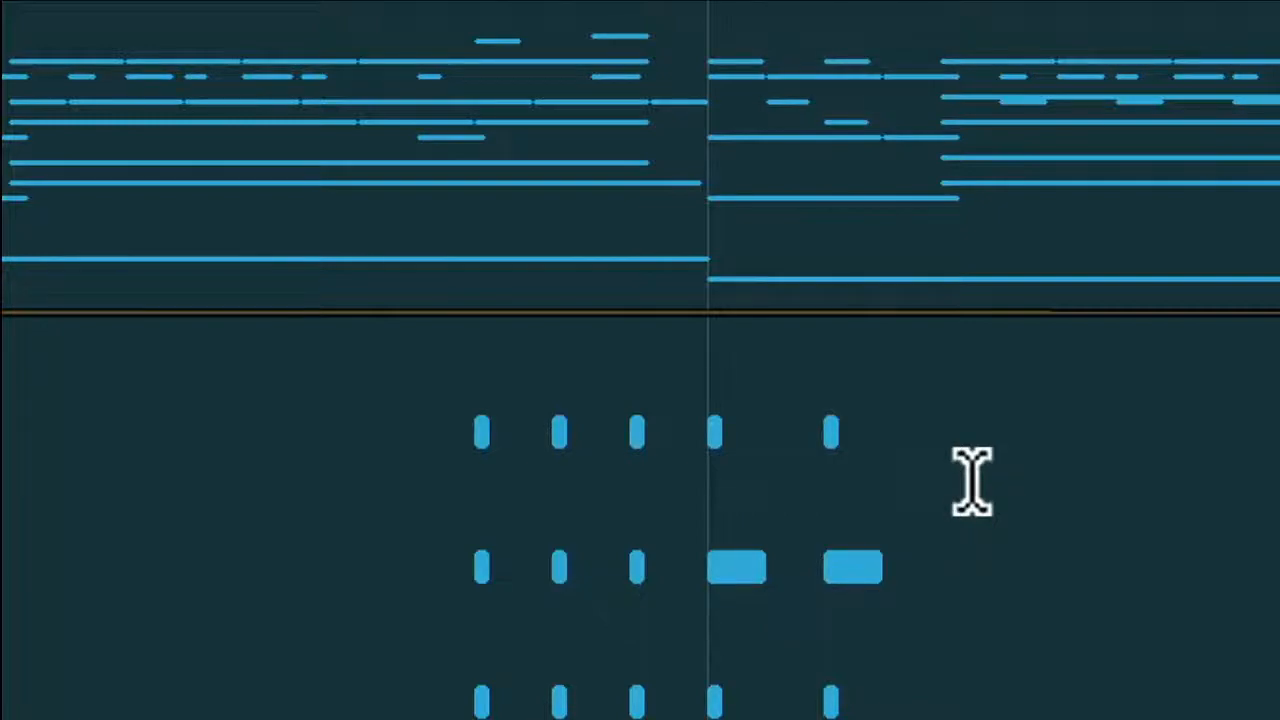
pyautogui.scroll(2, 734, 497)
pyautogui.hscroll(-8, 735, 497)
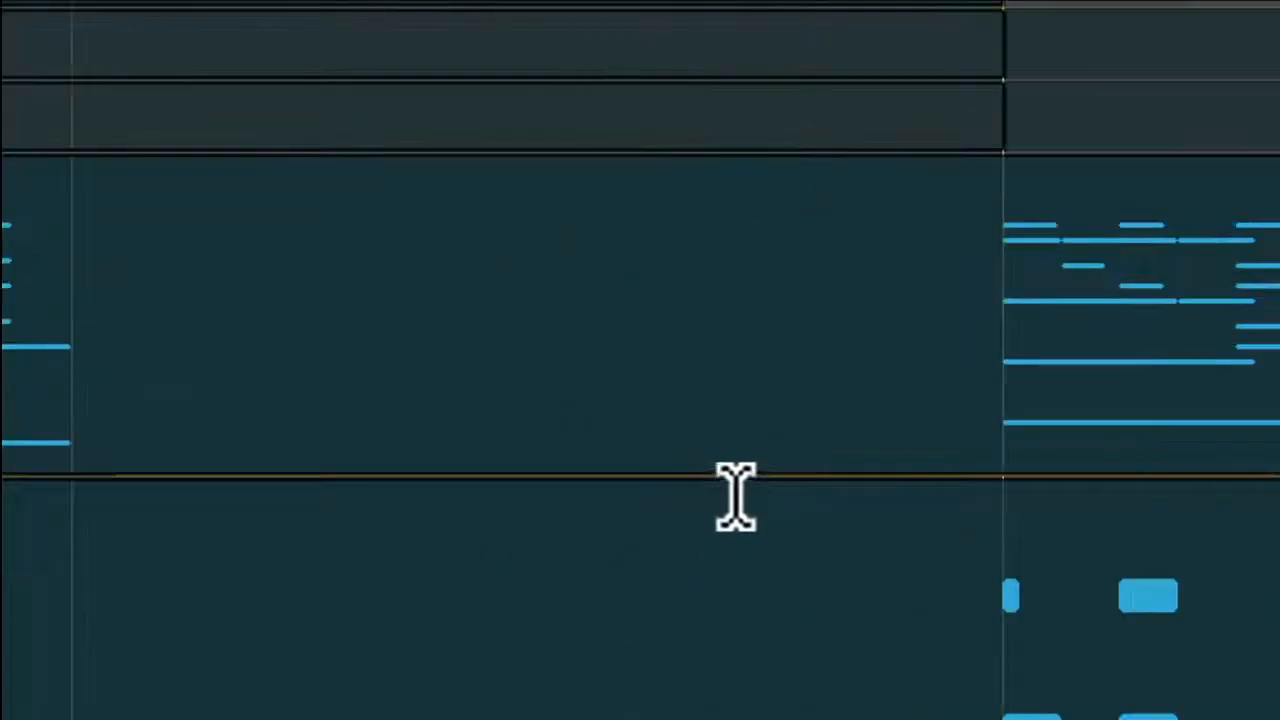
# - Switch to Slip mode and select the horn parts from just before bar 10 to bar 11 across Horn 1, Horn 2 and Horn 3
pyautogui.scroll(2, 736, 497)
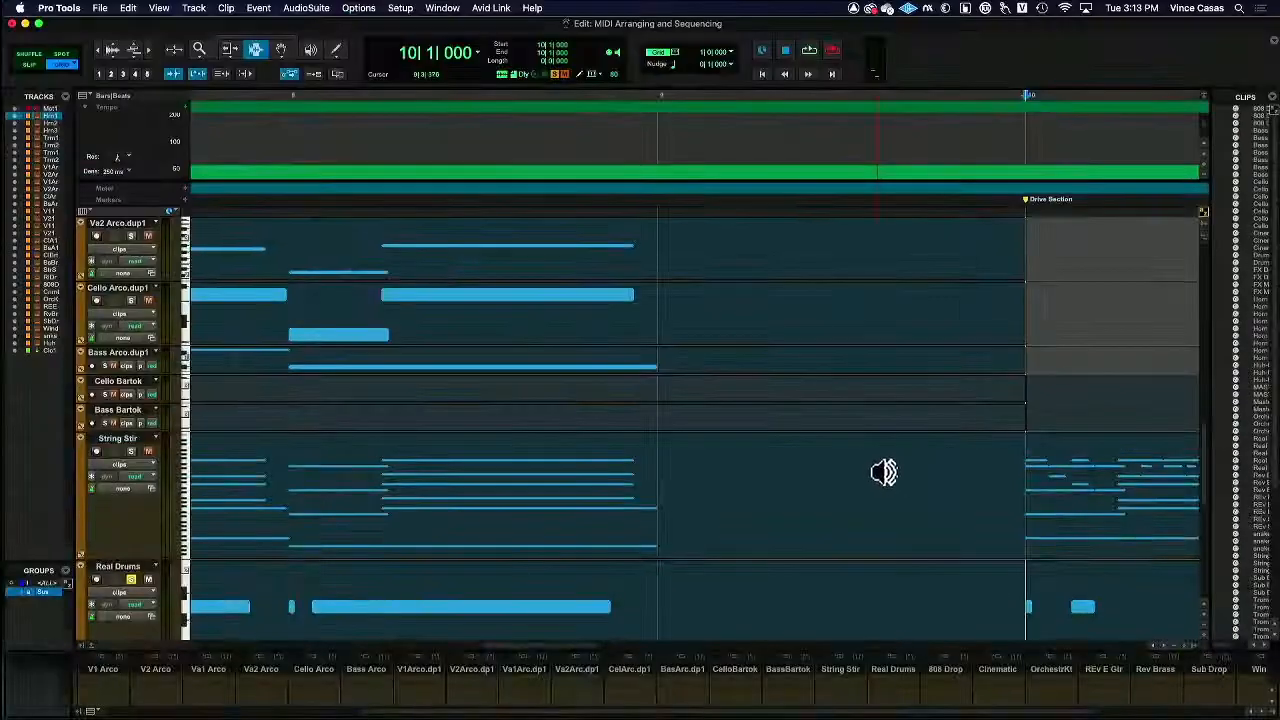
pyautogui.scroll(2, 943, 490)
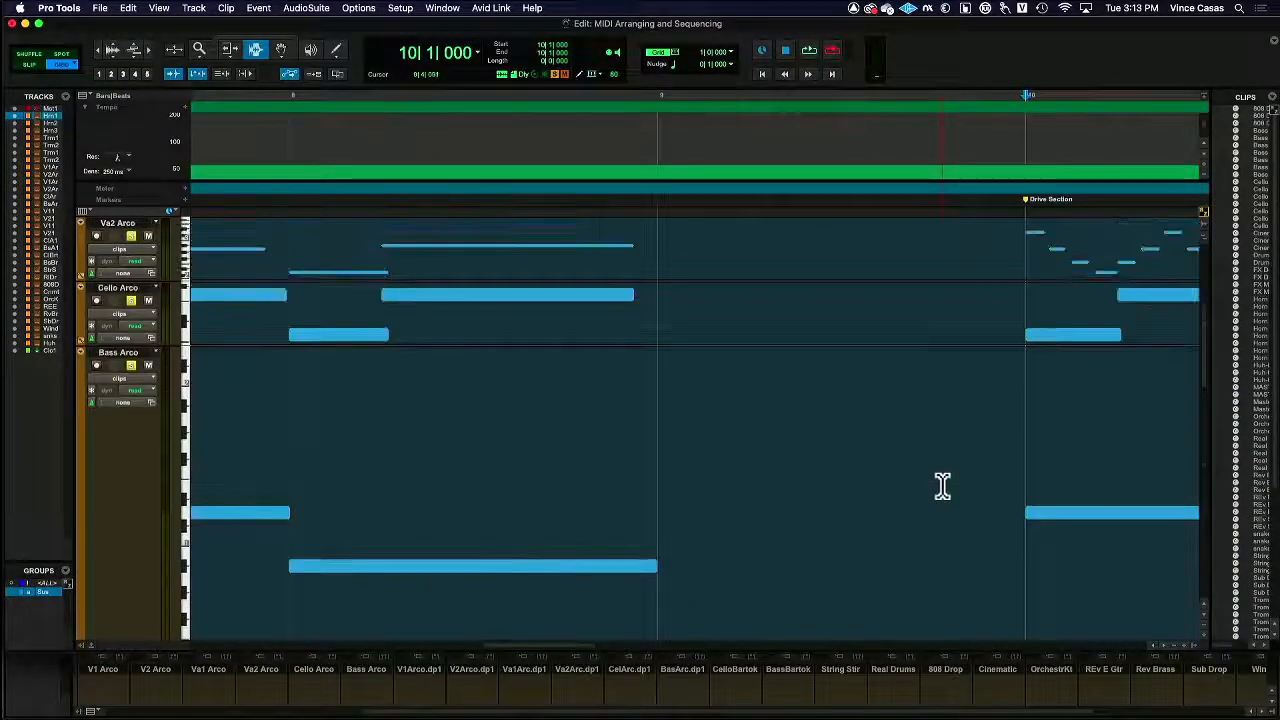
pyautogui.scroll(1, 942, 486)
pyautogui.hscroll(8, 942, 486)
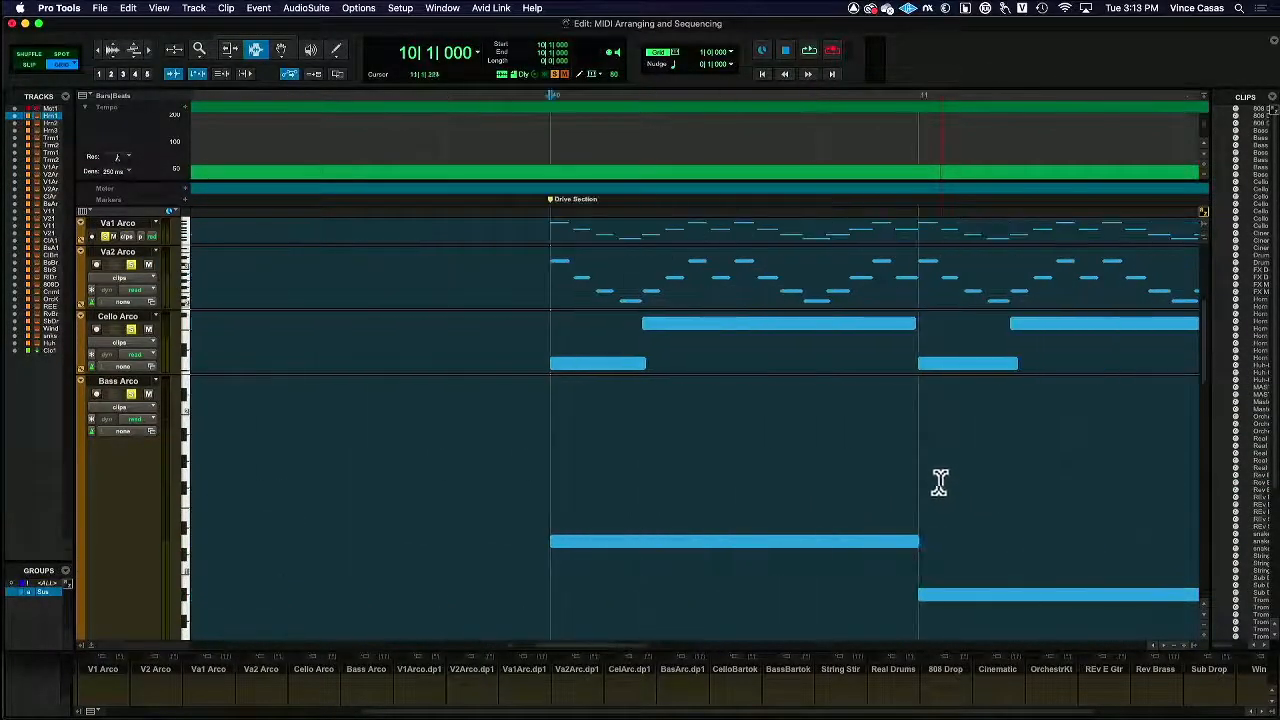
pyautogui.scroll(6, 938, 483)
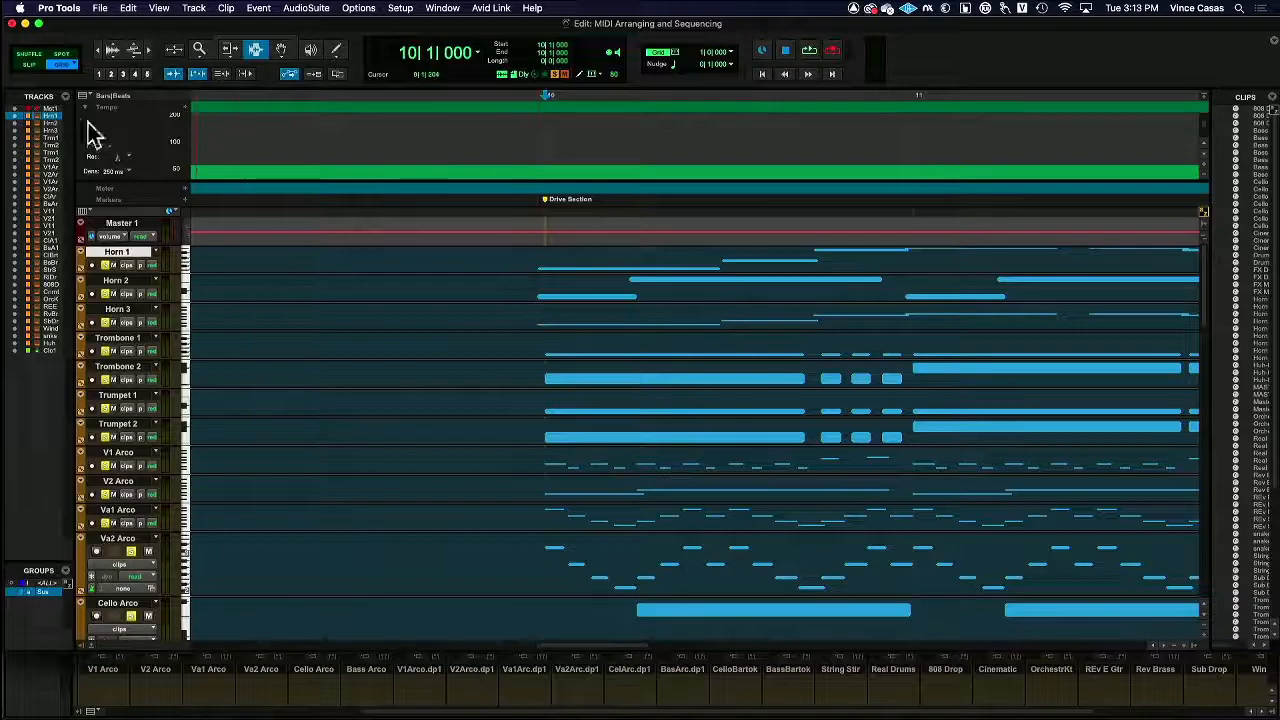
pyautogui.click(28, 78)
pyautogui.moveTo(521, 288); pyautogui.dragTo(914, 333)
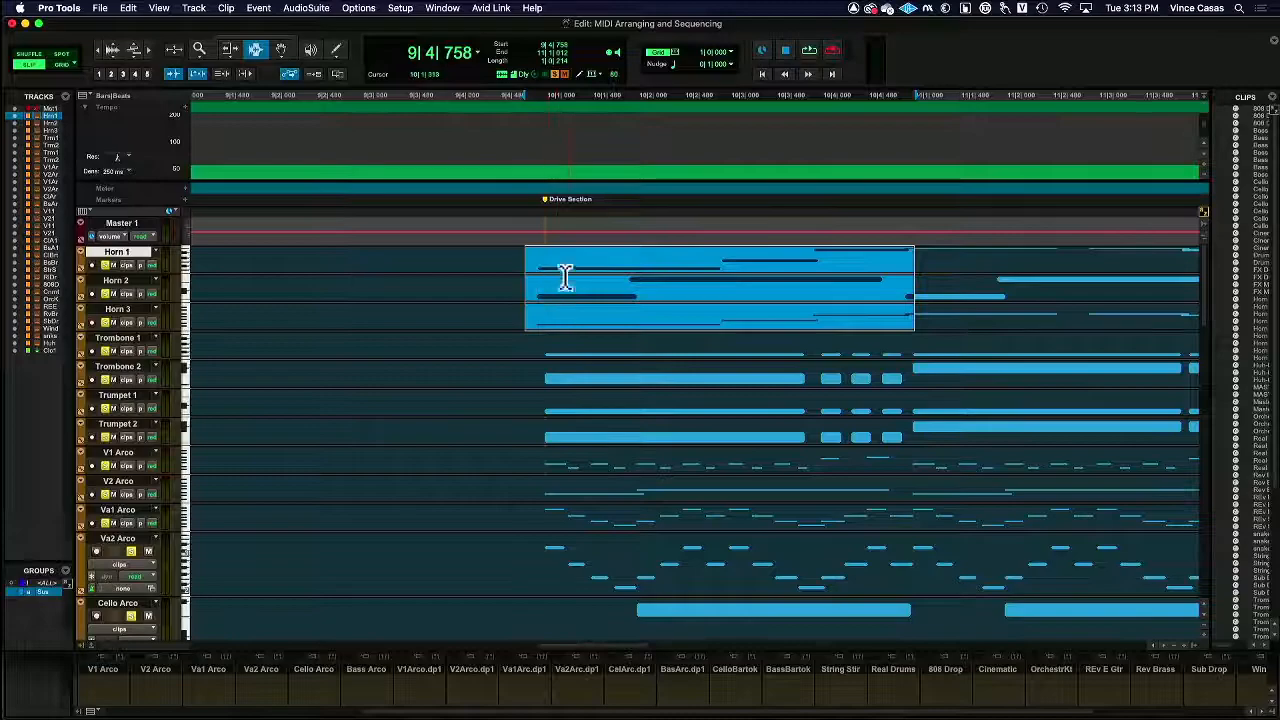
# - Examine how the brass, string and drum note patterns continue through bars 11 to 15 of the Drive Section
pyautogui.hscroll(3, 605, 312)
pyautogui.hscroll(10, 605, 315)
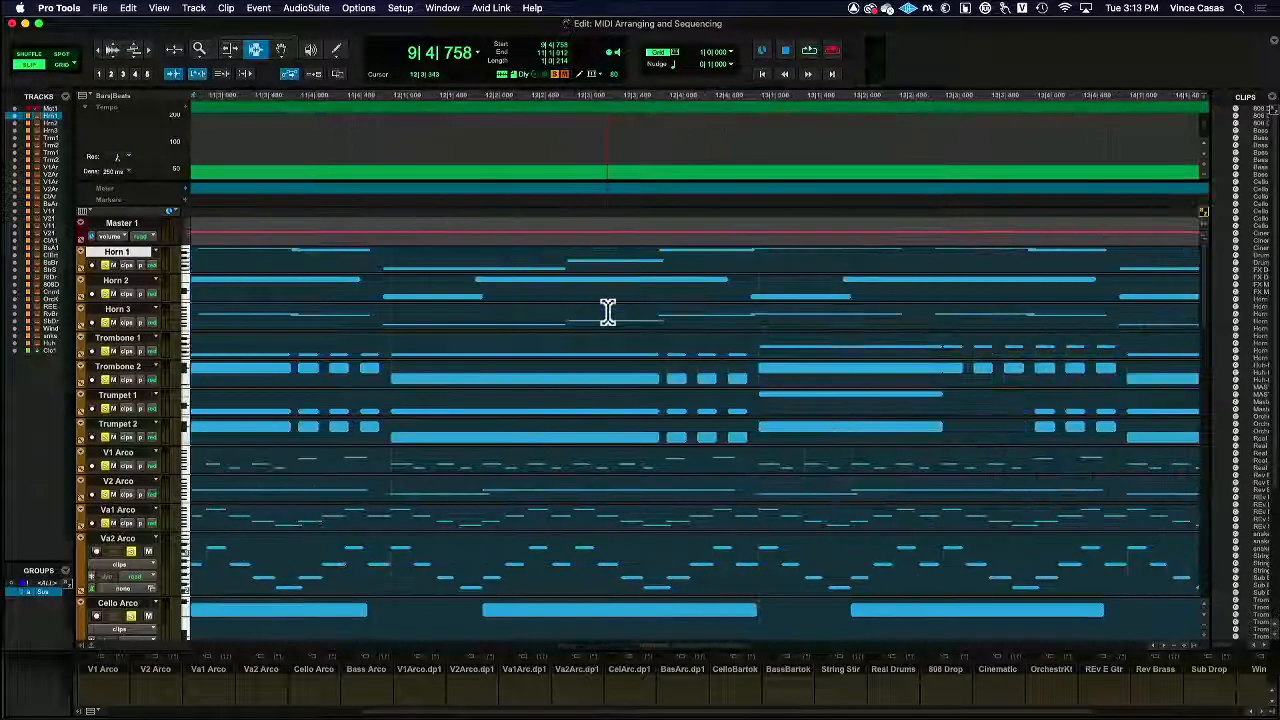
pyautogui.hscroll(5, 606, 323)
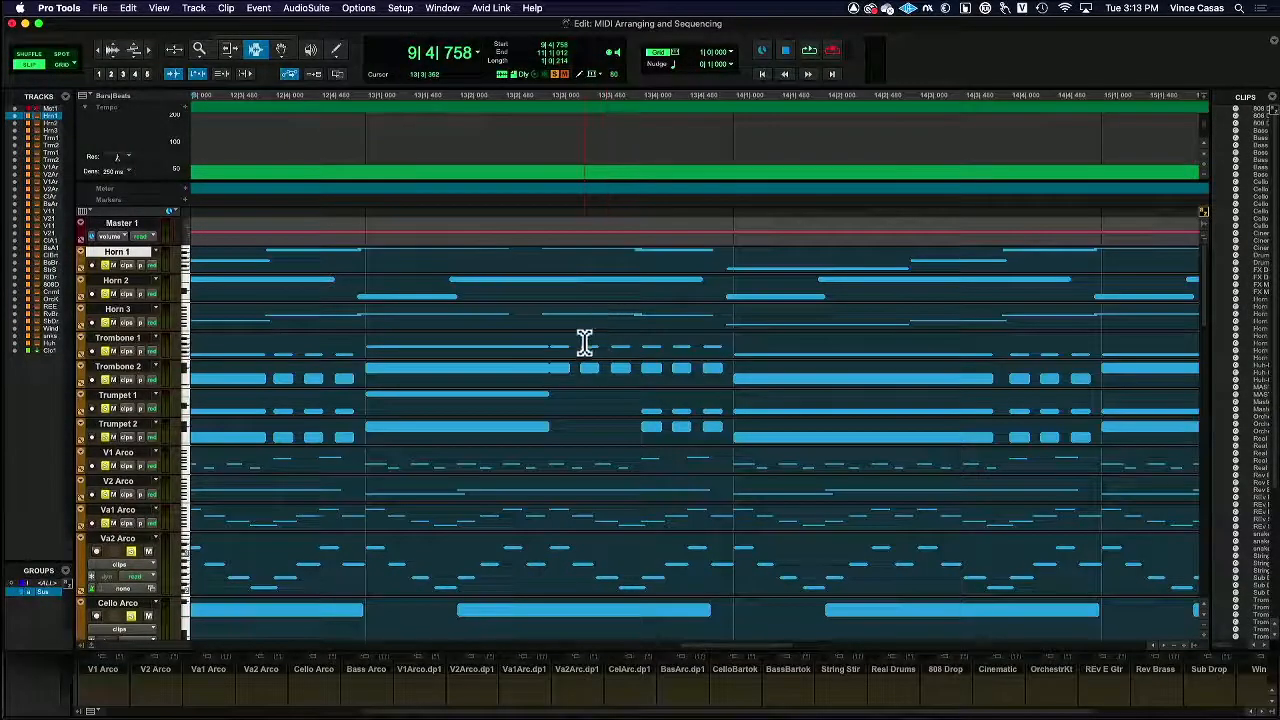
pyautogui.scroll(-15, 585, 342)
pyautogui.scroll(-3, 586, 341)
pyautogui.scroll(5, 586, 340)
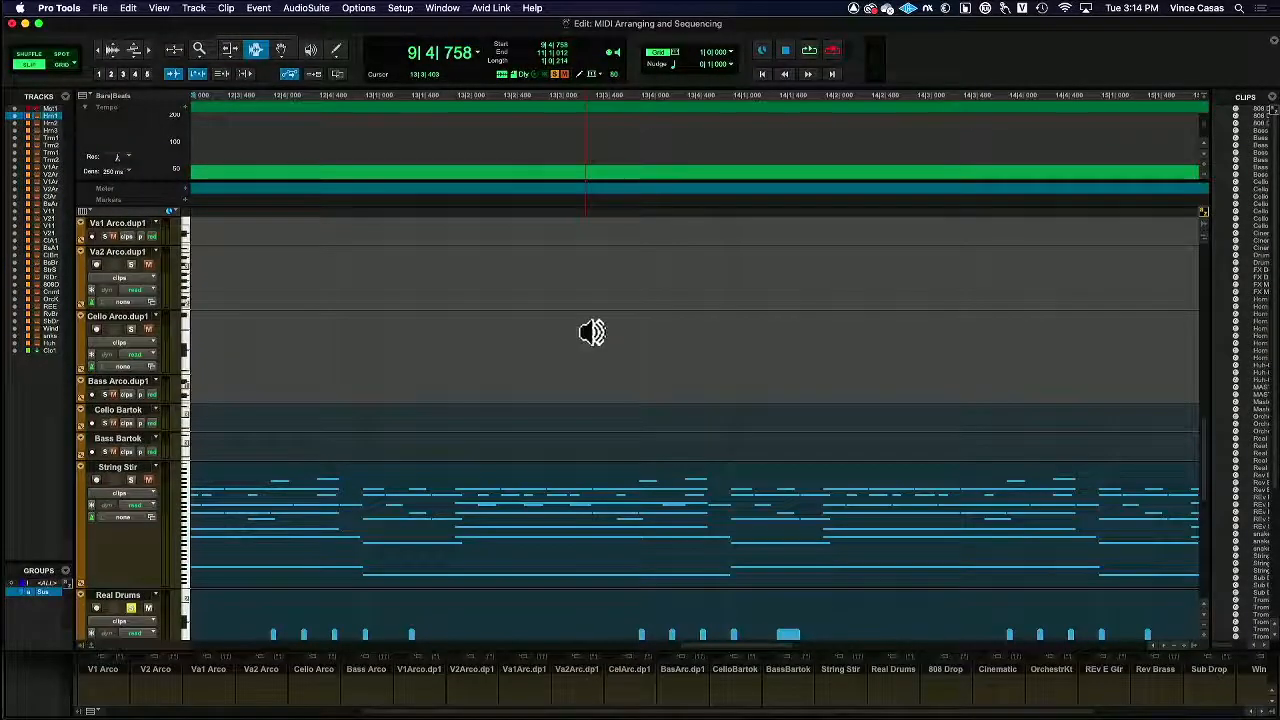
pyautogui.scroll(15, 586, 337)
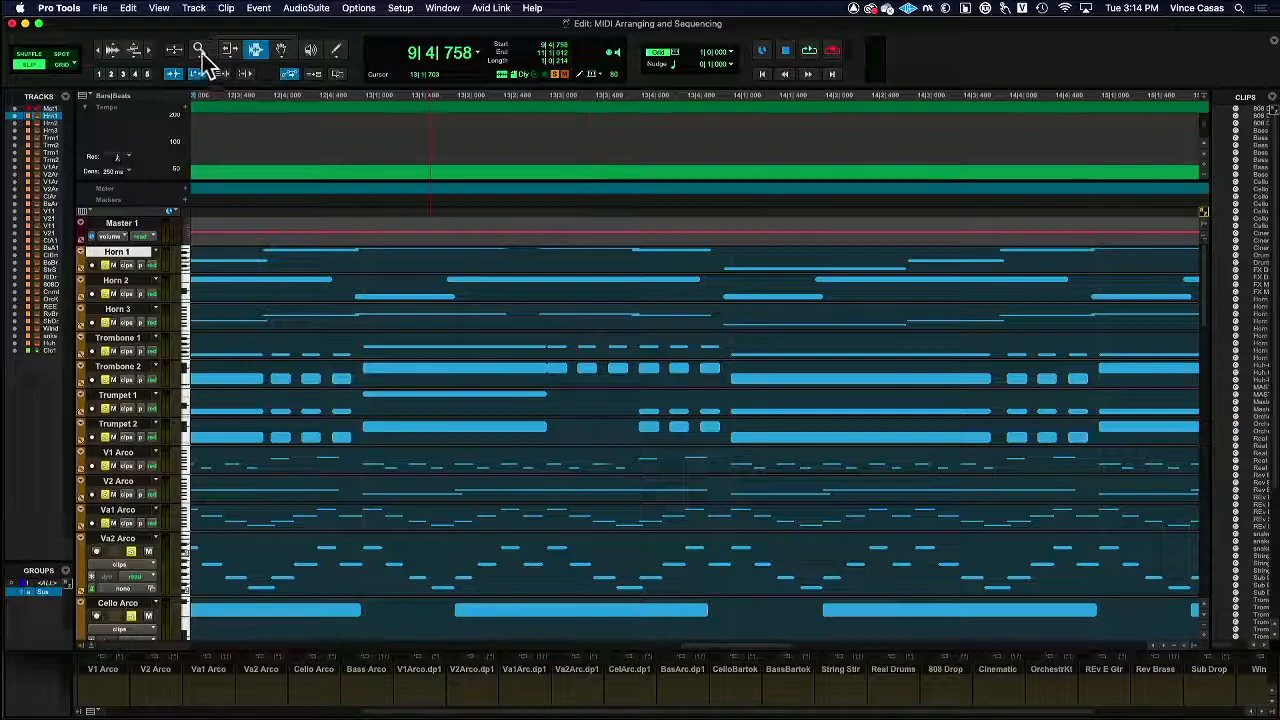
# - Fit the whole session in the timeline and set the height of all tracks to micro
pyautogui.doubleClick(200, 50)
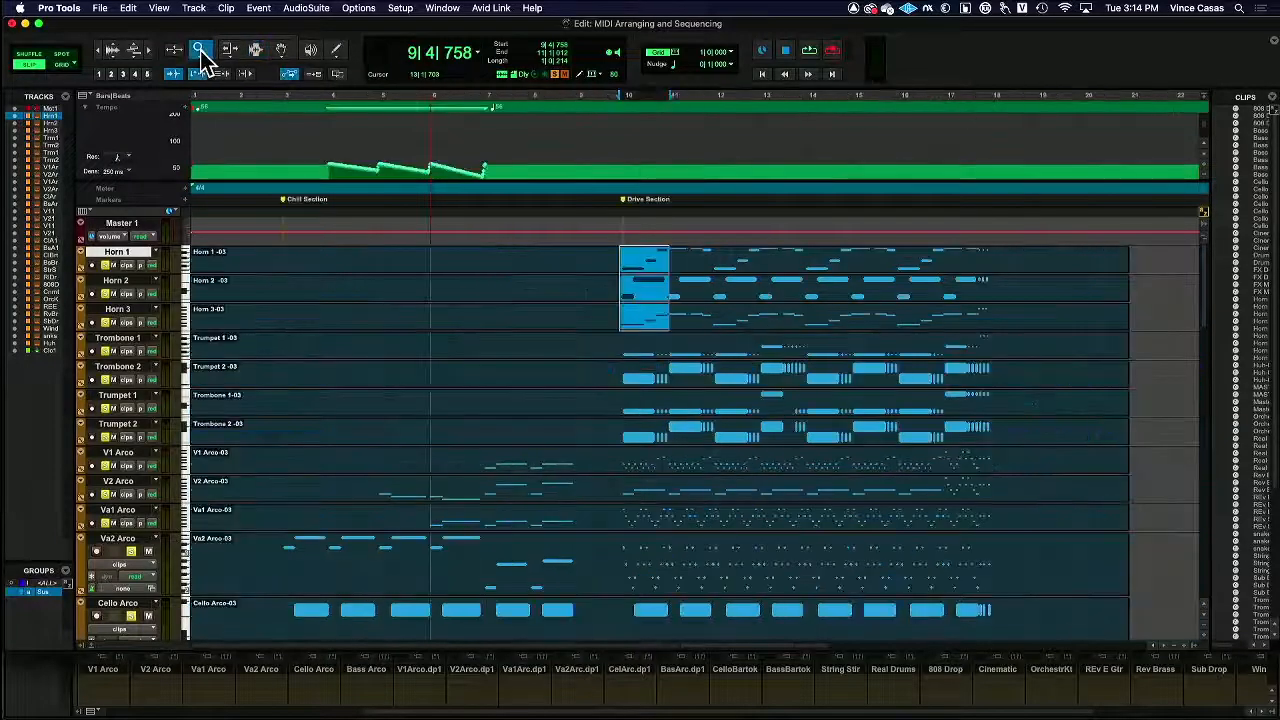
pyautogui.click(186, 578)
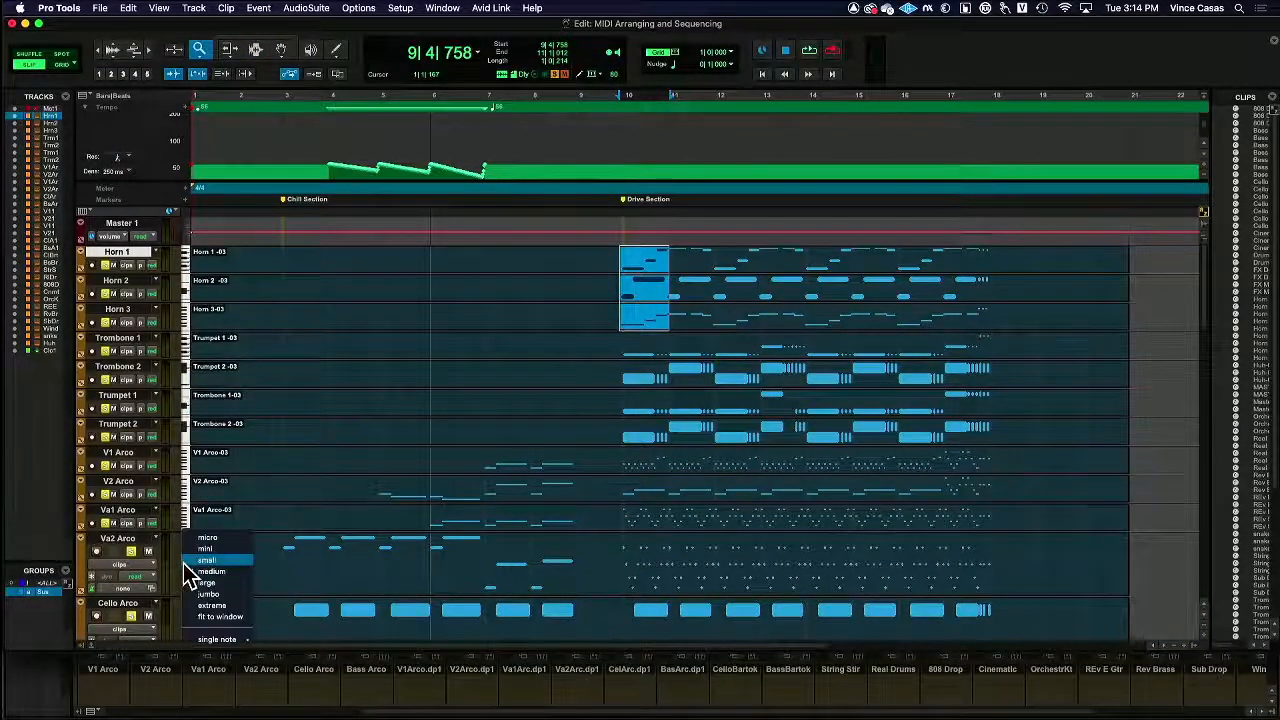
pyautogui.click(211, 570)
pyautogui.click(188, 556)
pyautogui.click(198, 538)
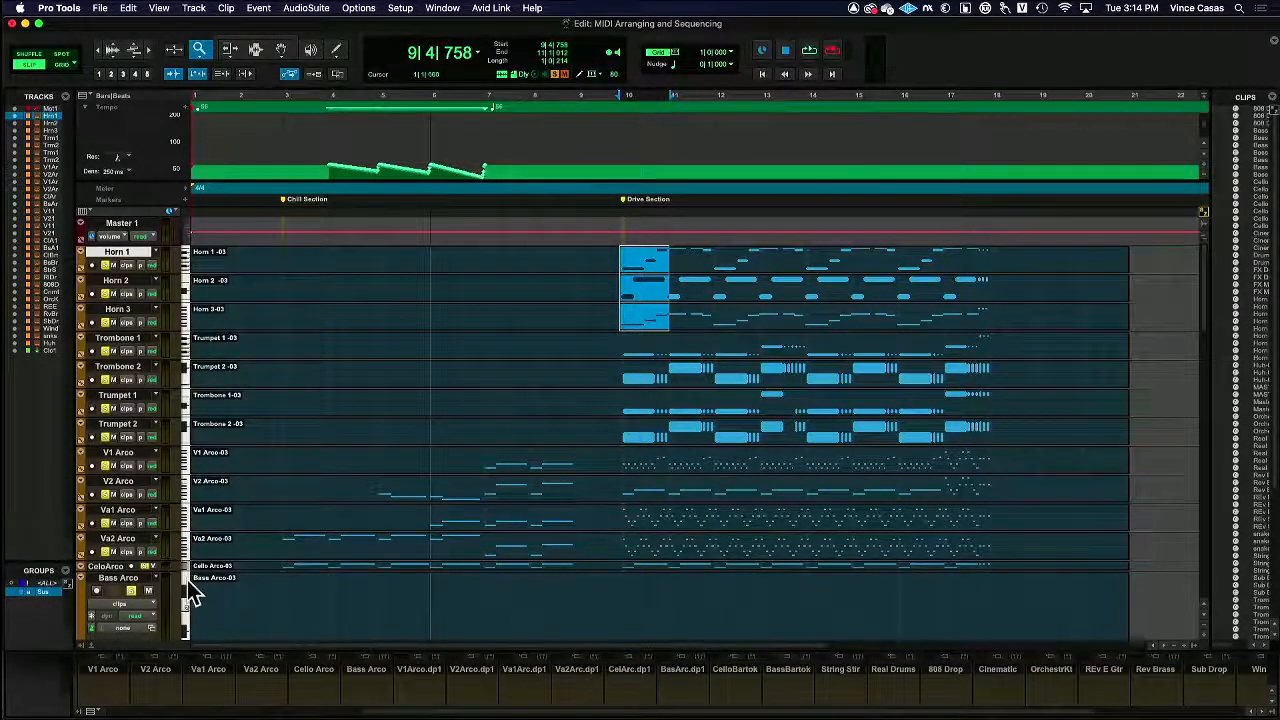
pyautogui.click(189, 586)
pyautogui.keyDown('alt'); pyautogui.click(203, 521); pyautogui.keyUp('alt')
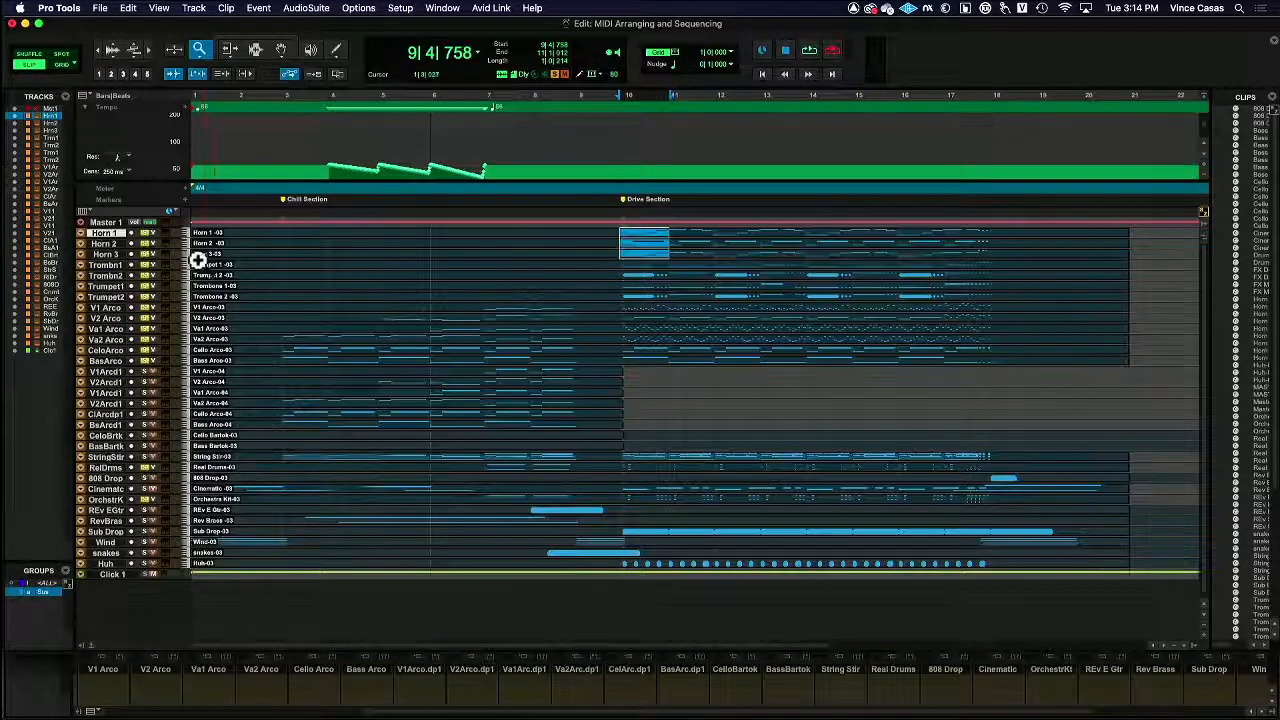
# - Place the edit cursor with the Selector tool at the start of the Chill Section on the Va2 Arco track
pyautogui.click(255, 49)
pyautogui.click(281, 343)
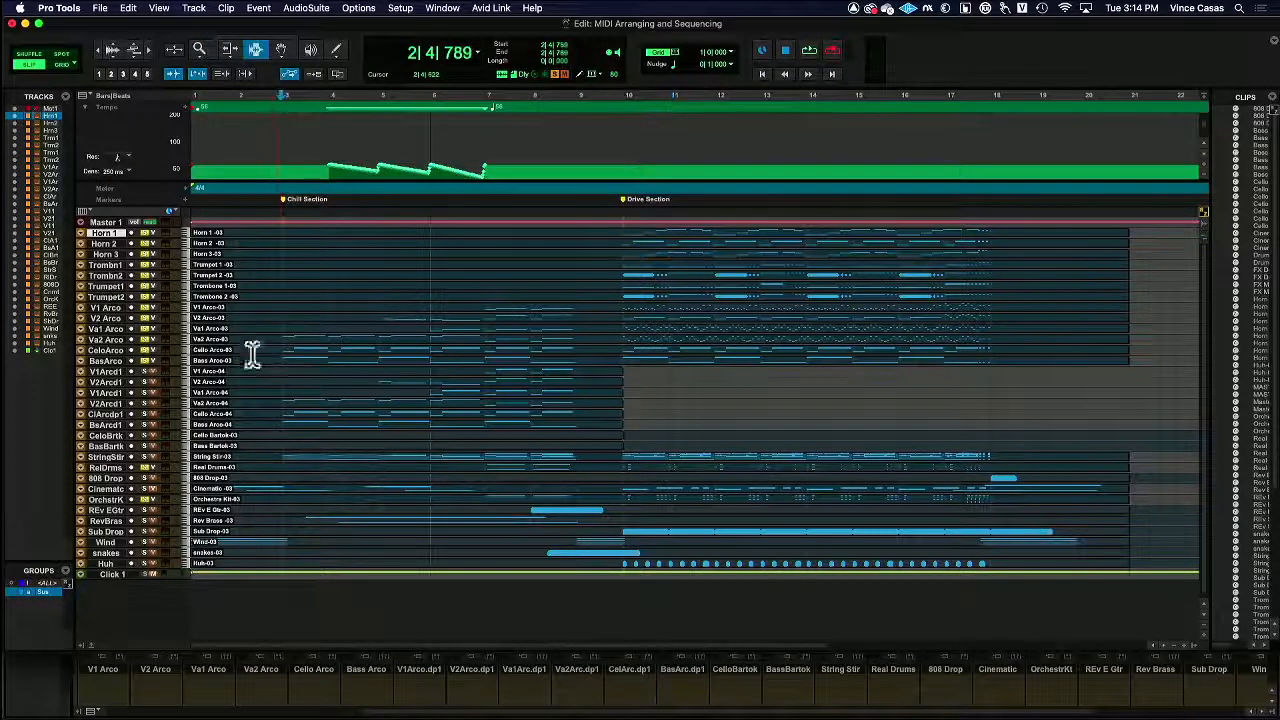